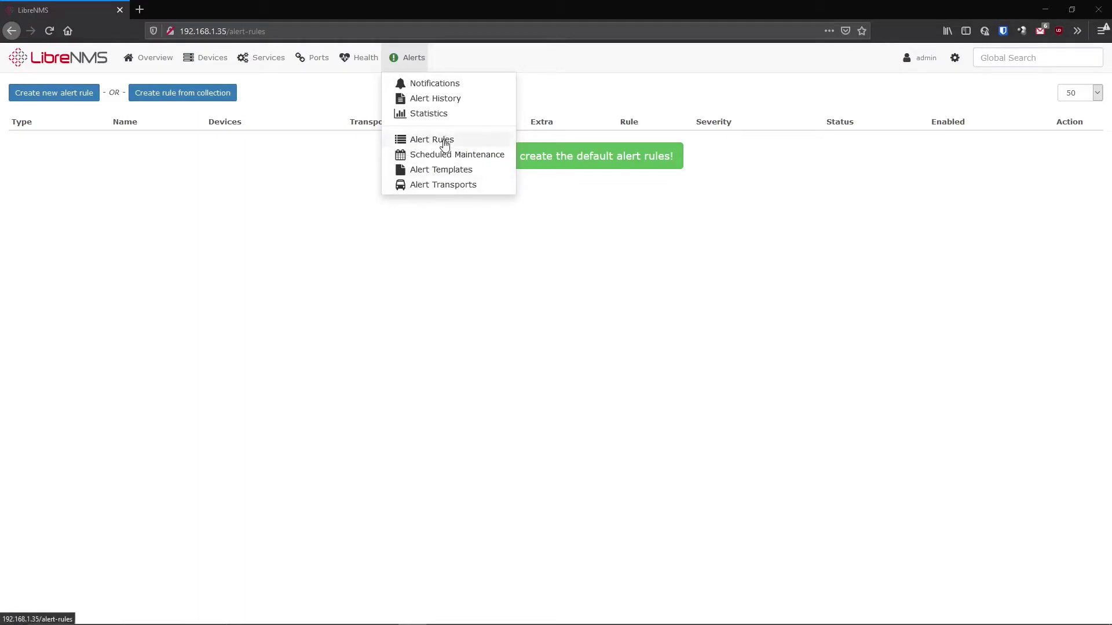
# - Review the overview, health and availability graphs of the pfSense device 192.168.1.1
pyautogui.moveTo(193, 52)
pyautogui.click(206, 82)
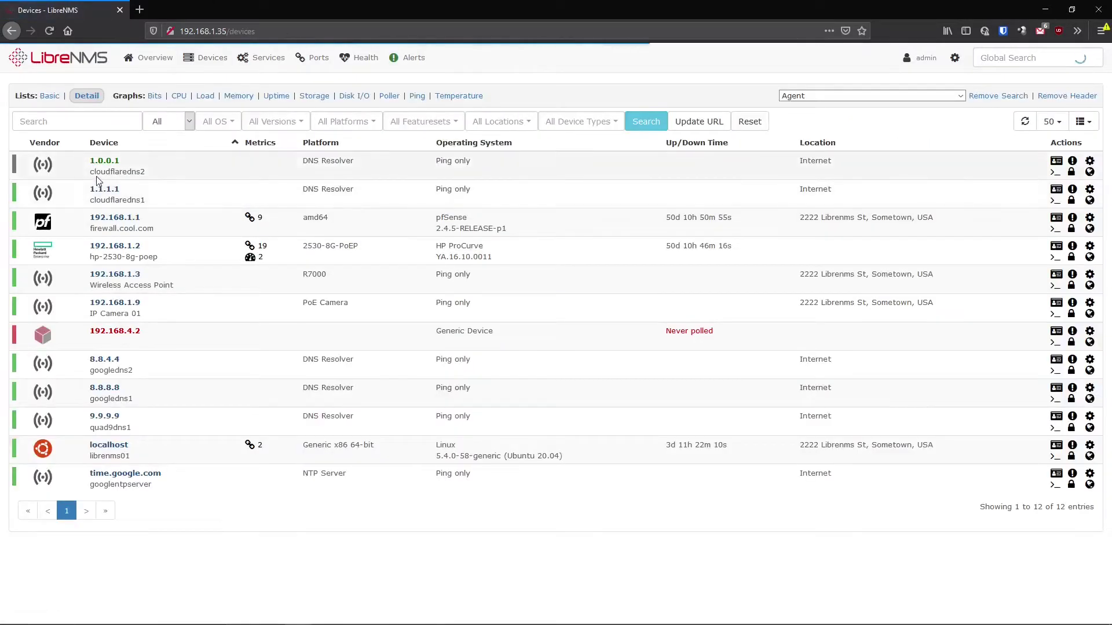
pyautogui.click(115, 218)
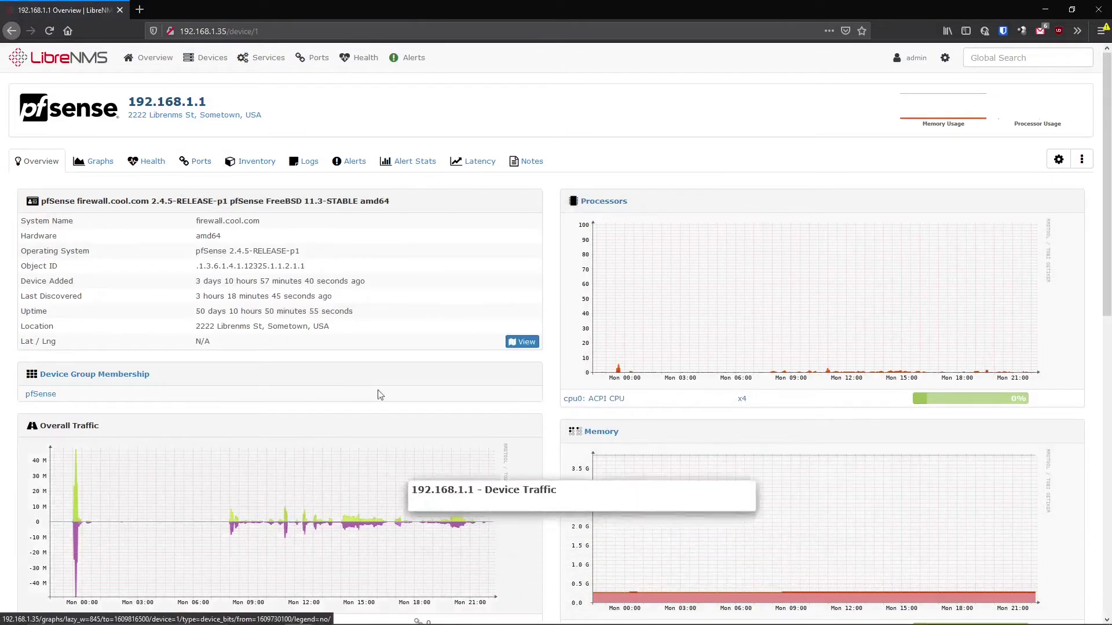
pyautogui.click(149, 161)
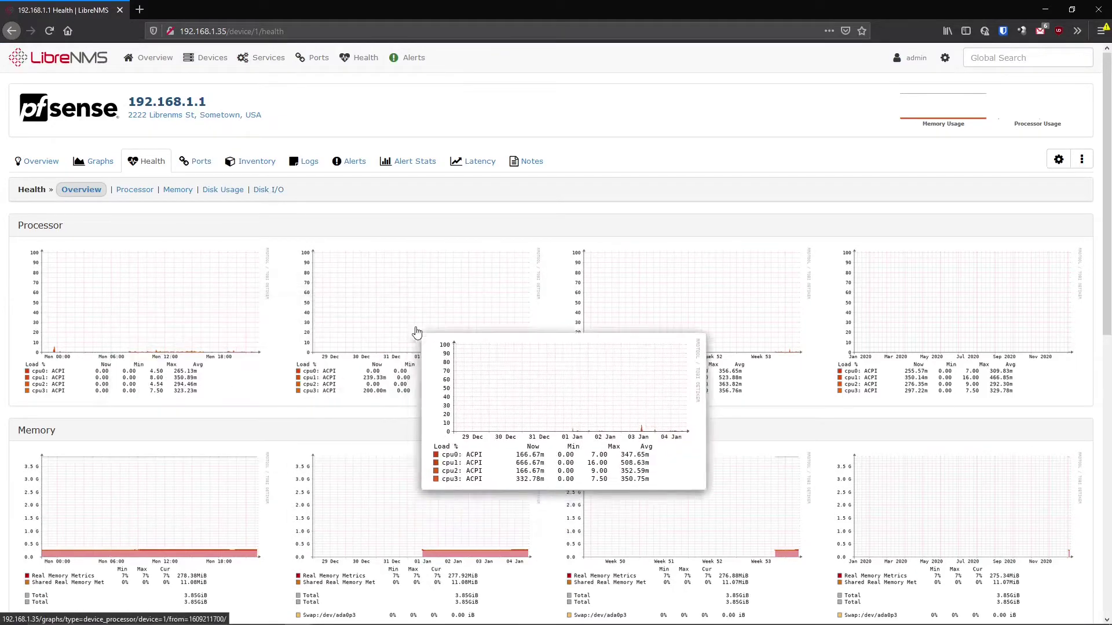
pyautogui.click(103, 154)
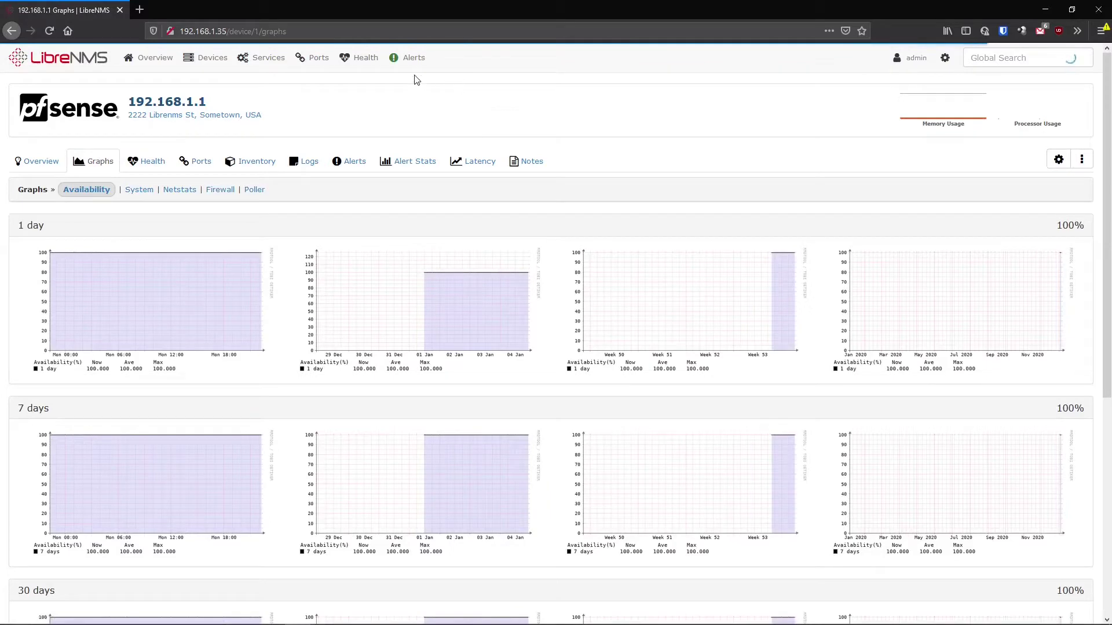
# - Check the alert rules list and the active alert notifications
pyautogui.click(421, 142)
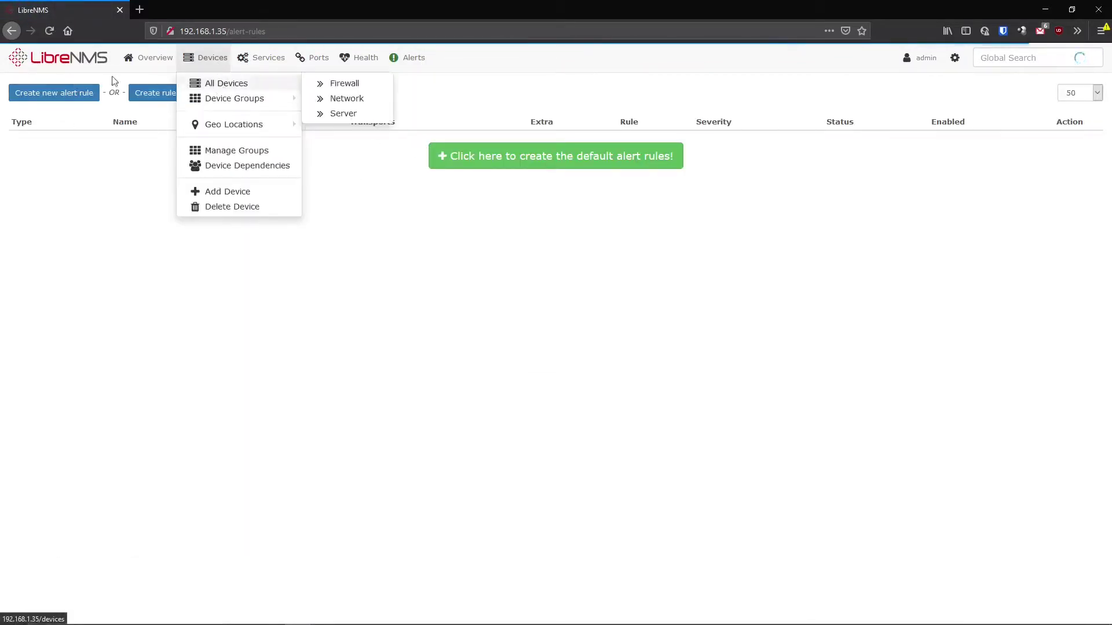
pyautogui.moveTo(394, 72)
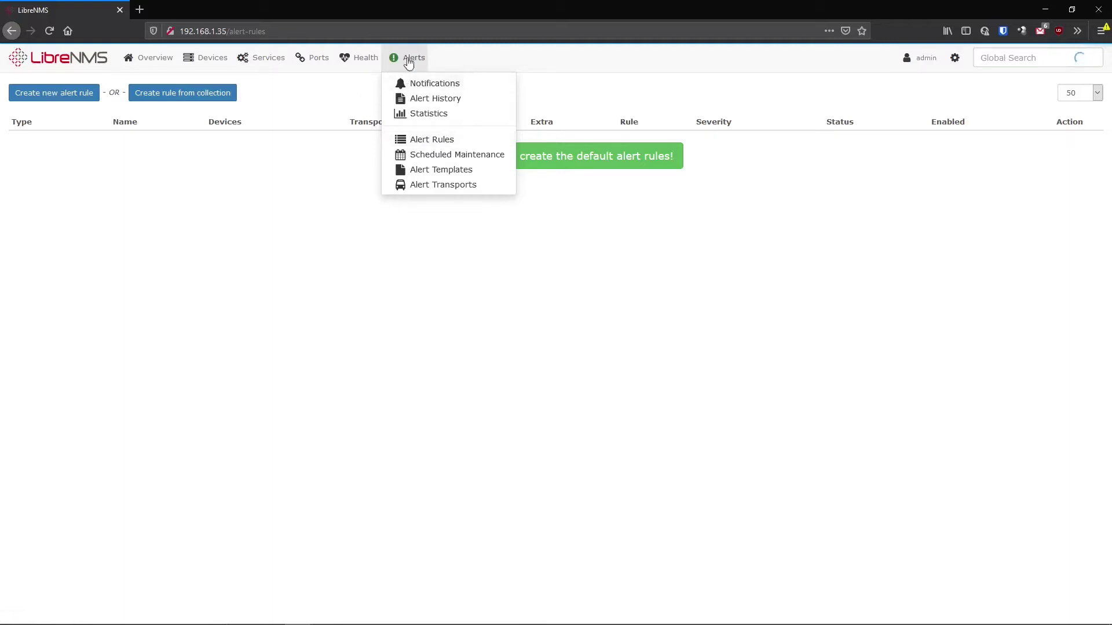
pyautogui.click(403, 83)
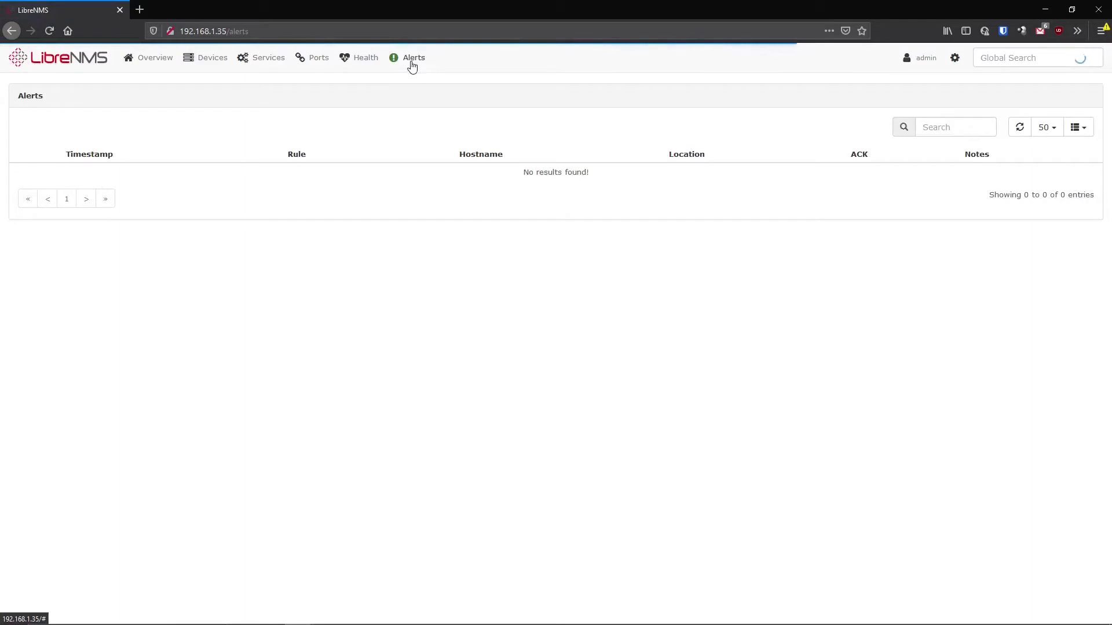
# - Start a new alert rule from the alert rules page and name it pfSense
pyautogui.moveTo(407, 65)
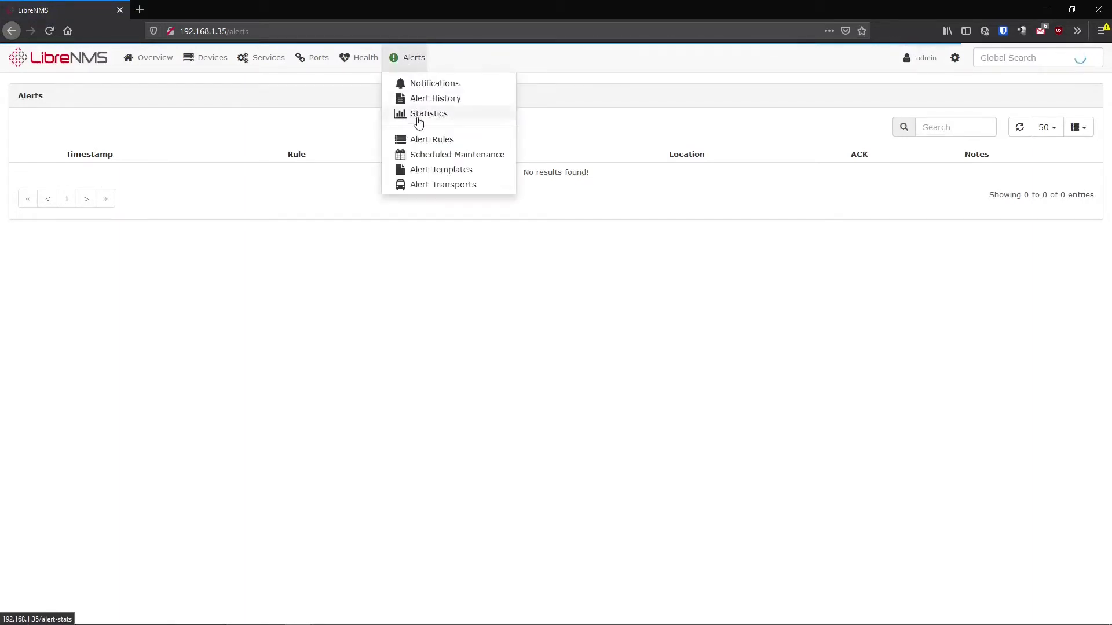
pyautogui.click(425, 148)
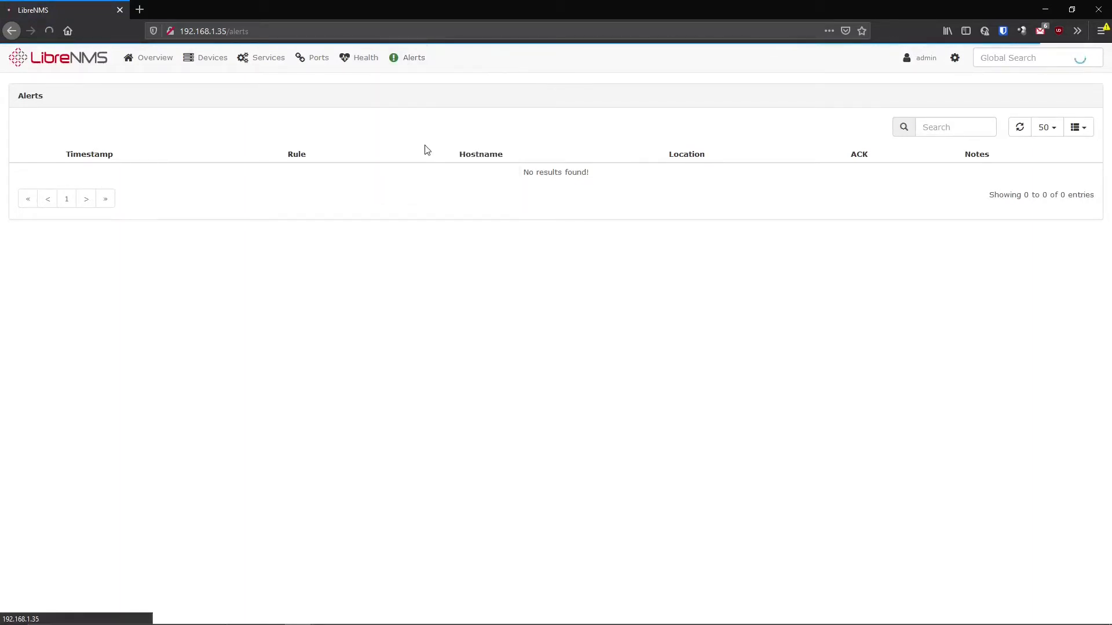
pyautogui.moveTo(415, 60)
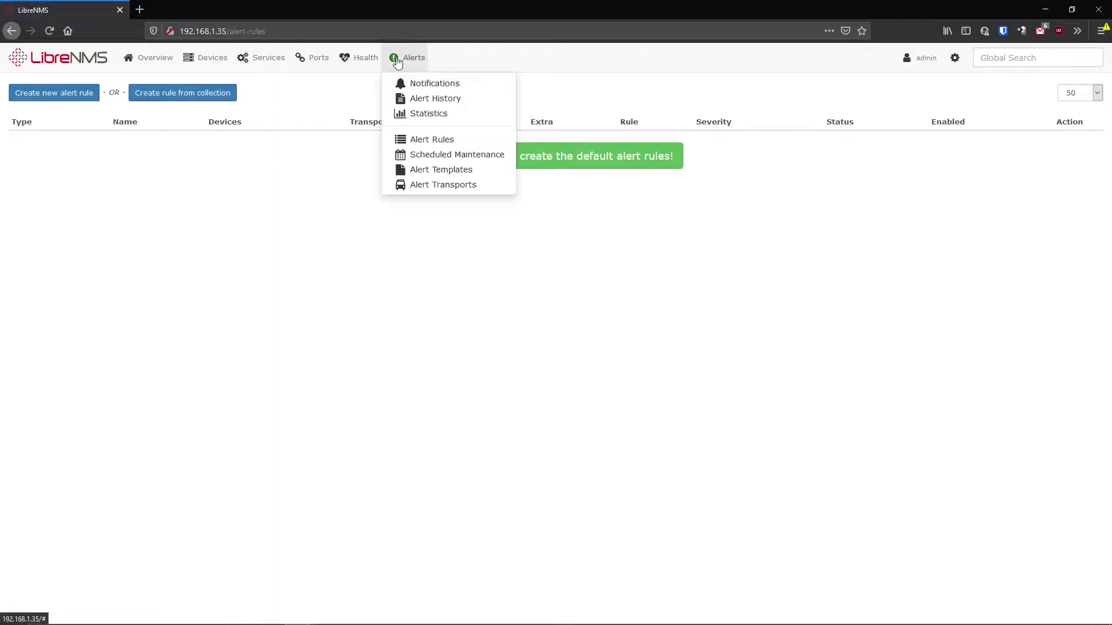
pyautogui.click(420, 141)
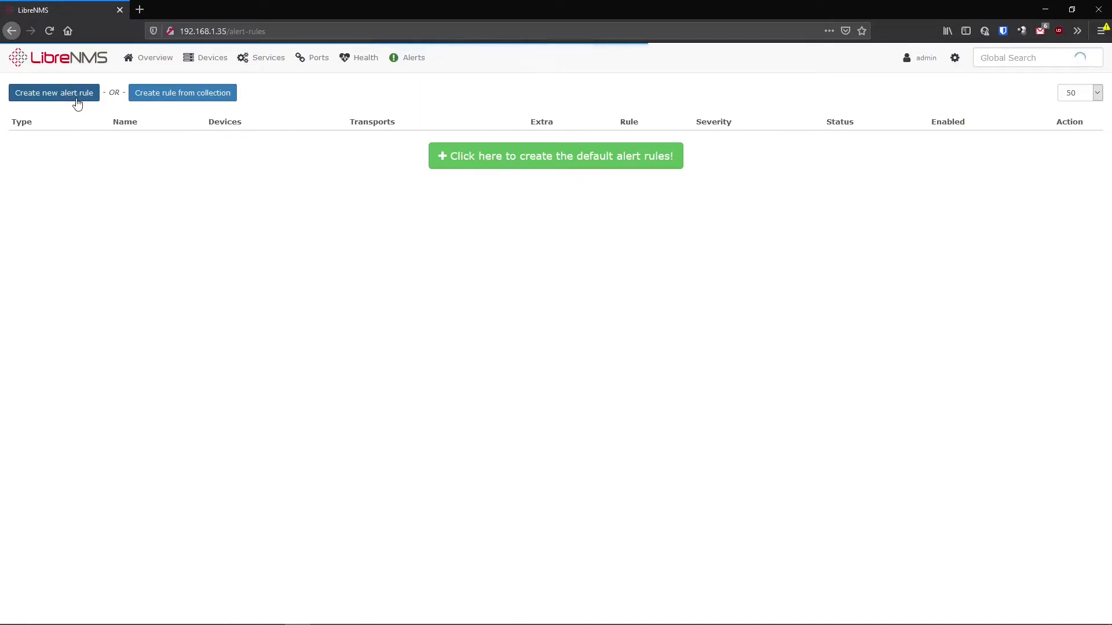
pyautogui.click(51, 100)
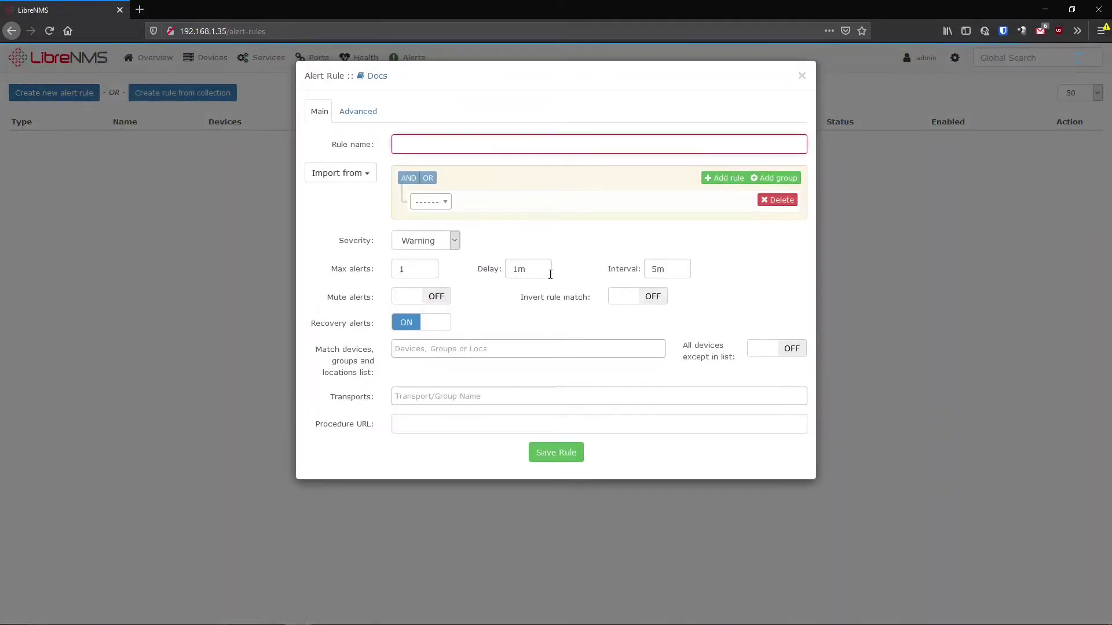
pyautogui.moveTo(551, 274)
pyautogui.write('pfSense')
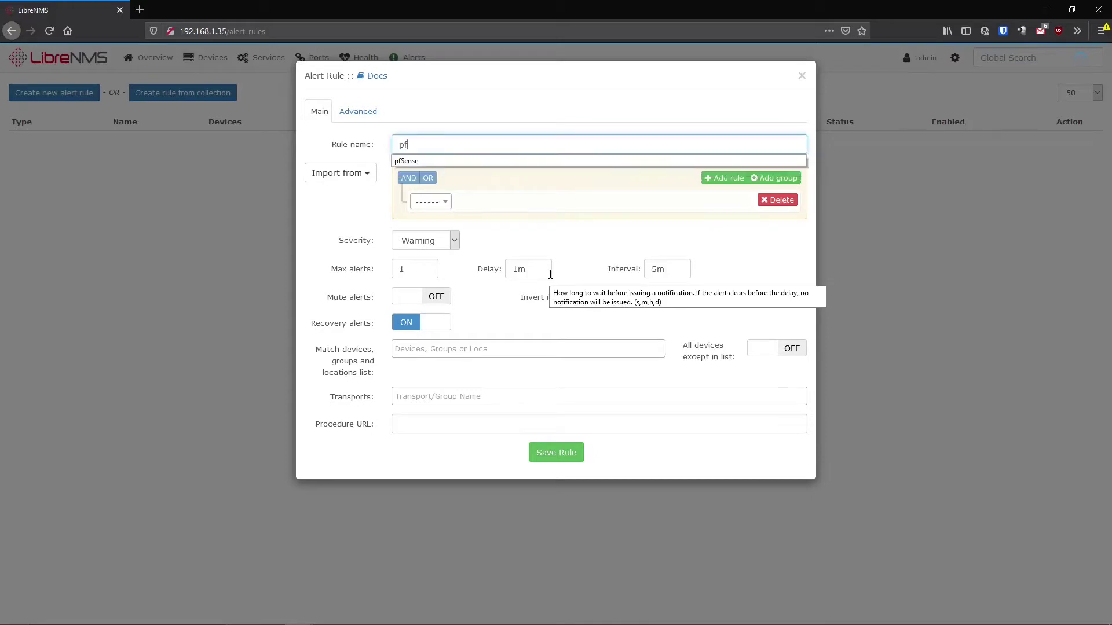
# - Set the rule's condition to devices.os equal pfSense and save the rule
pyautogui.click(429, 206)
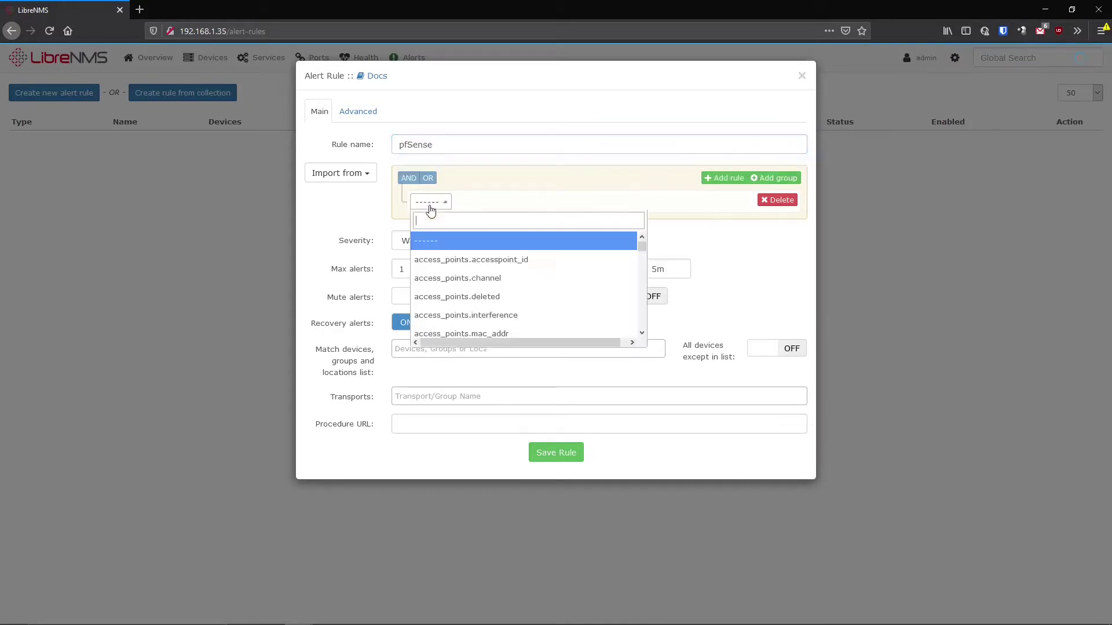
pyautogui.write('device')
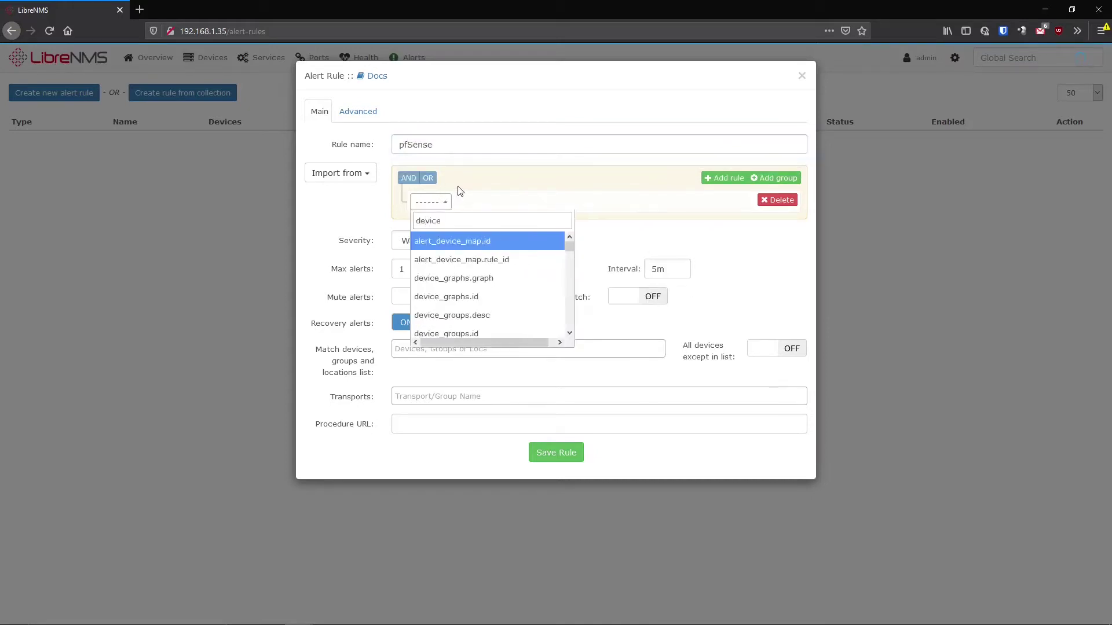
pyautogui.write('s.os')
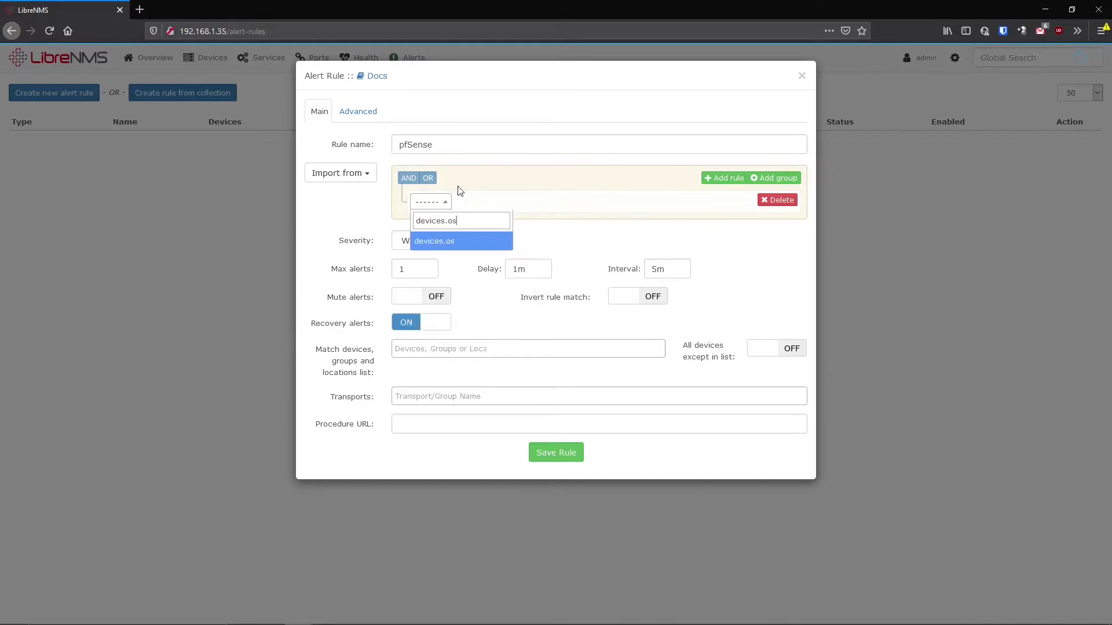
pyautogui.click(427, 242)
pyautogui.click(538, 208)
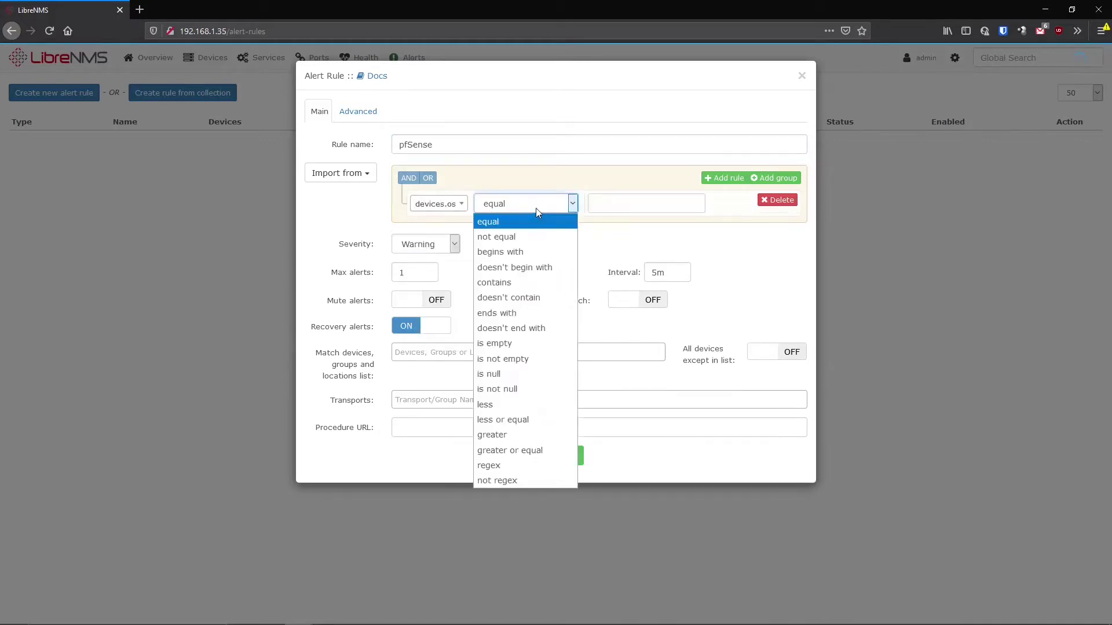
pyautogui.click(600, 206)
pyautogui.write('pfSense')
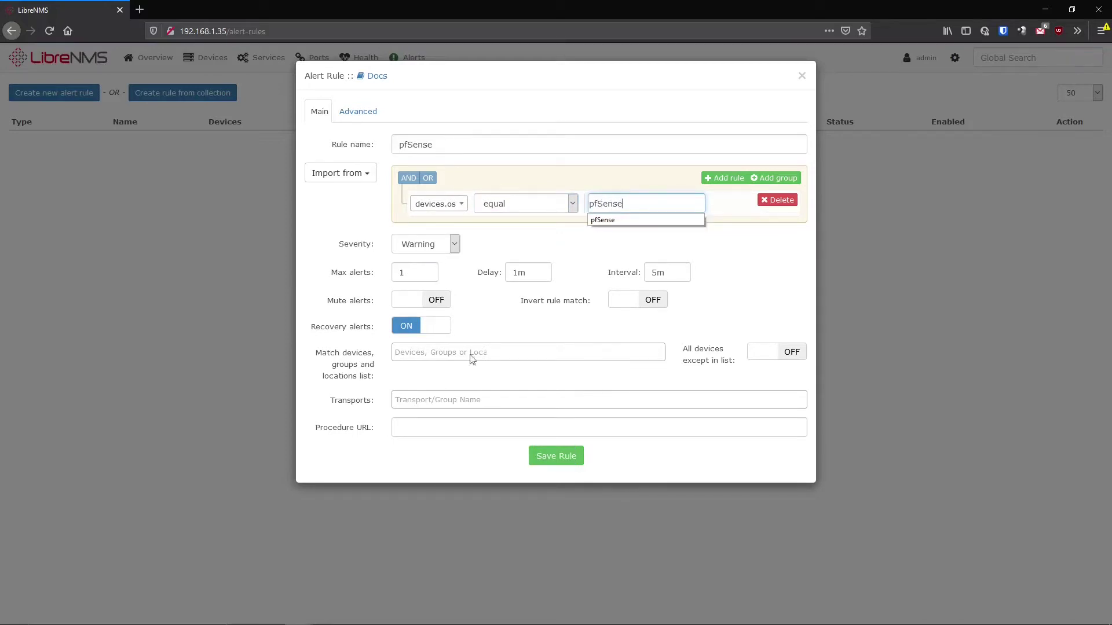
pyautogui.click(555, 455)
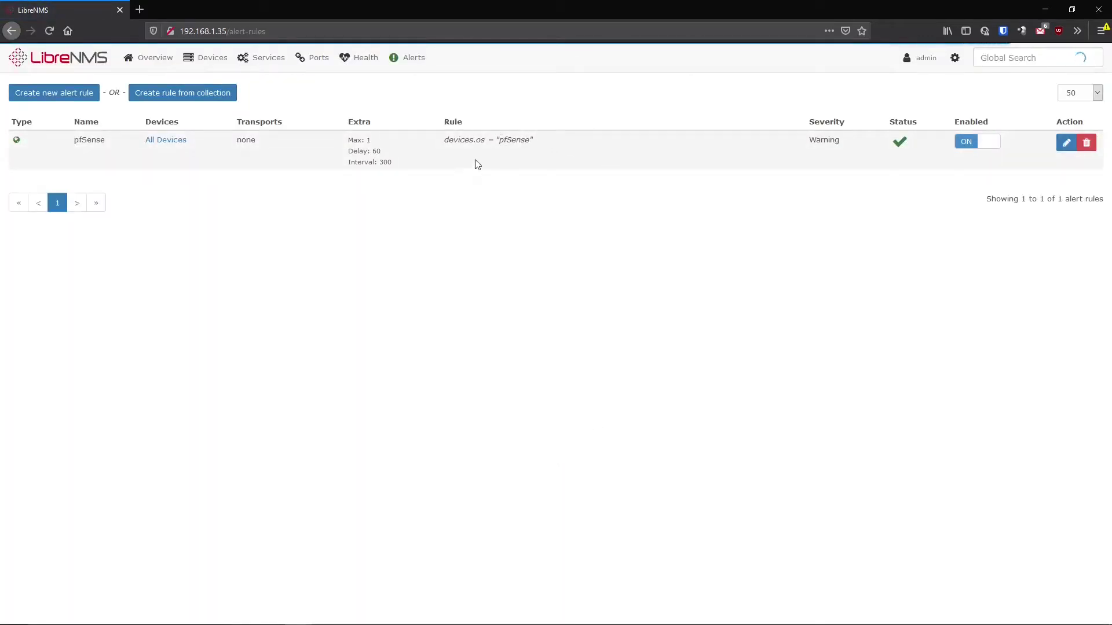
# - Review the saved pfSense rule's condition in the rules list and check the active alert notifications
pyautogui.moveTo(316, 57)
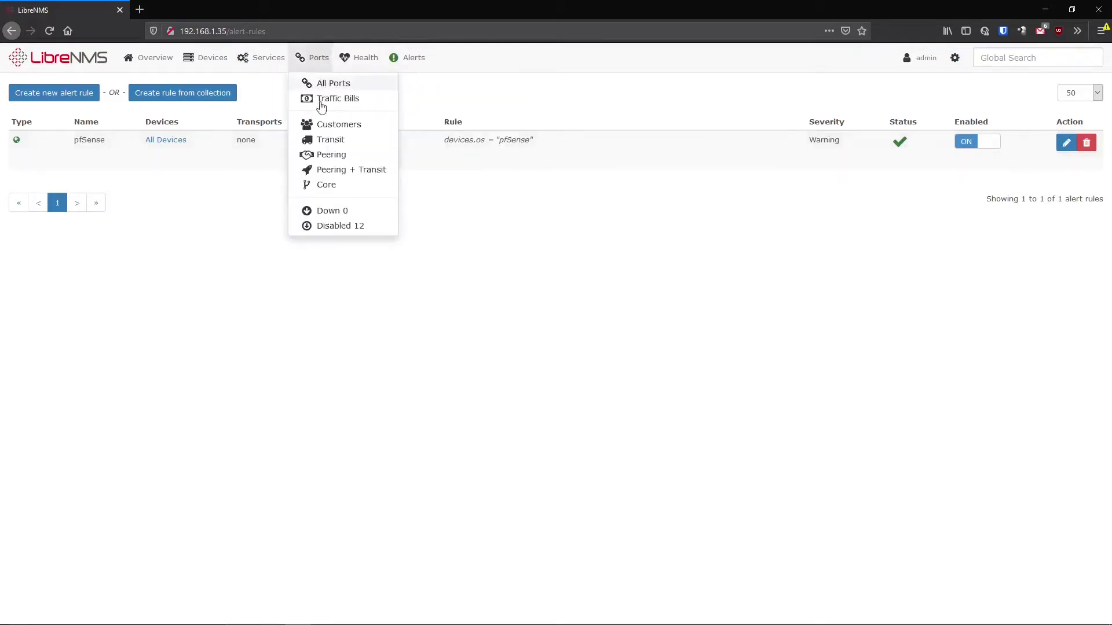
pyautogui.moveTo(445, 139); pyautogui.dragTo(557, 160)
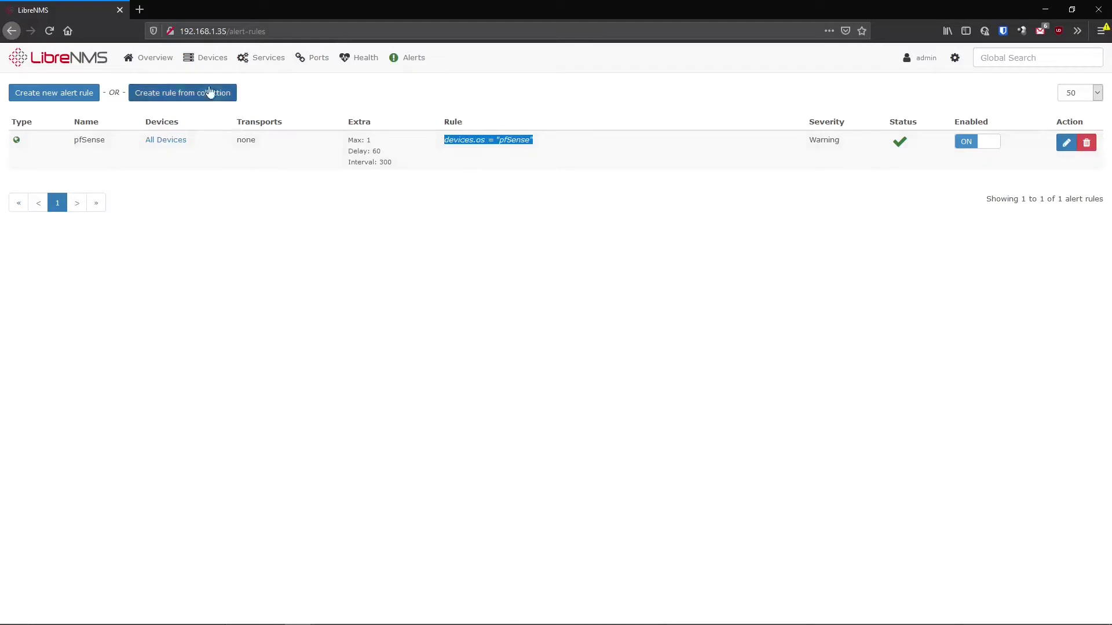
pyautogui.moveTo(206, 57)
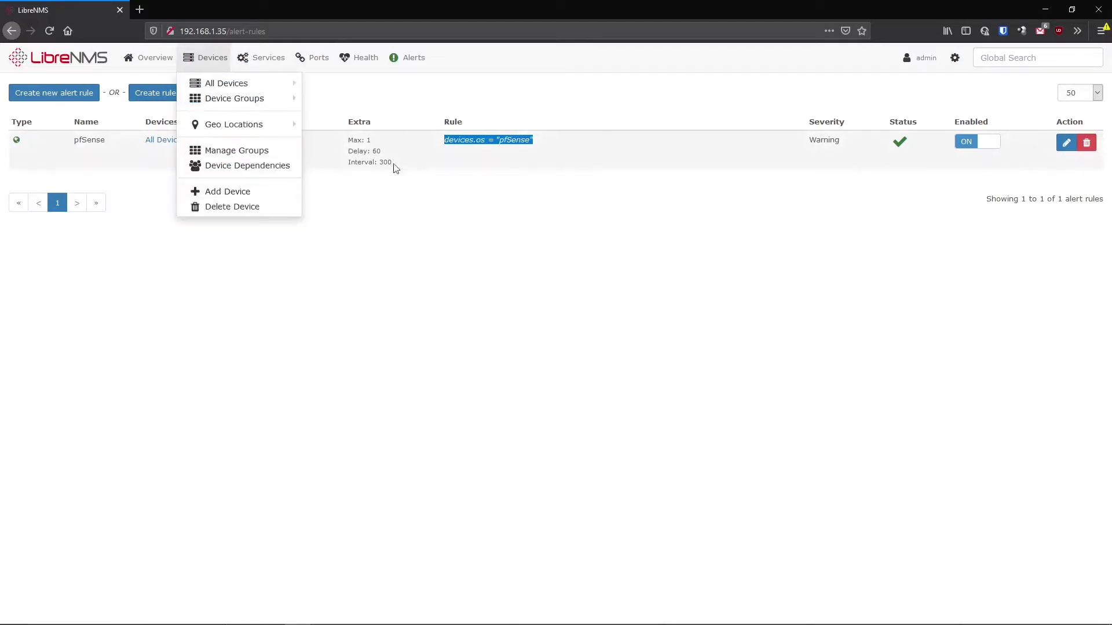
pyautogui.moveTo(369, 48)
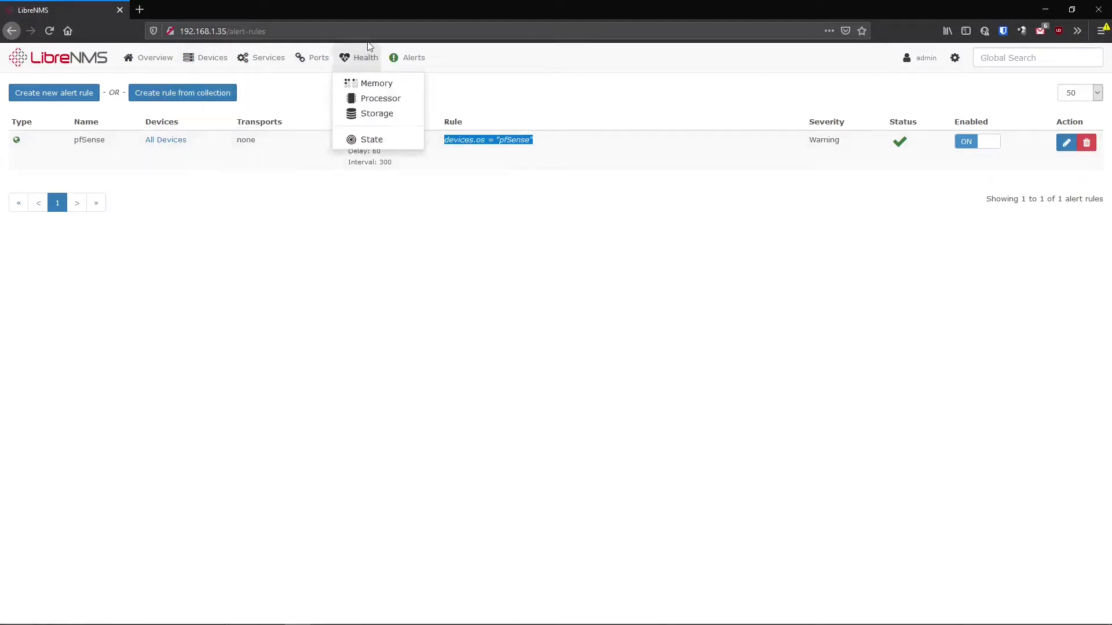
pyautogui.click(423, 83)
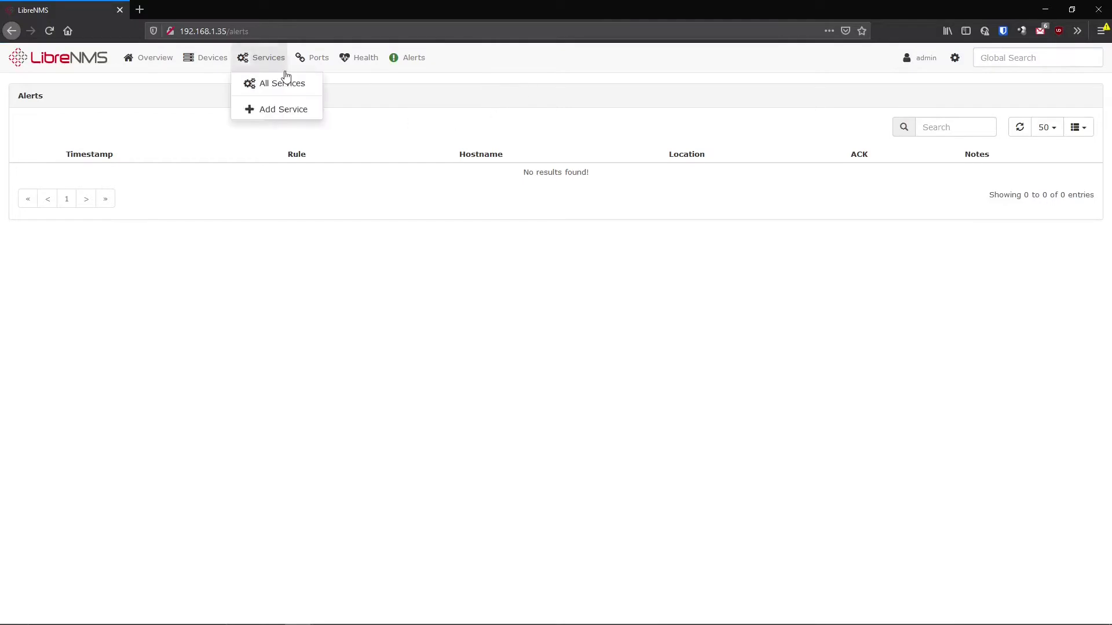
pyautogui.moveTo(228, 75)
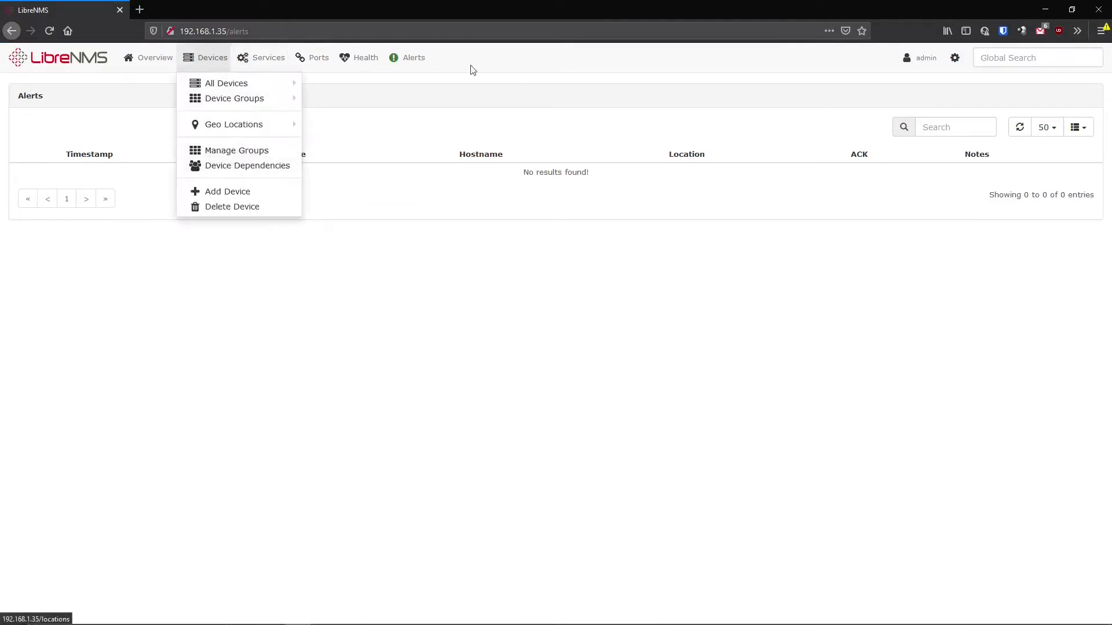
pyautogui.moveTo(412, 58)
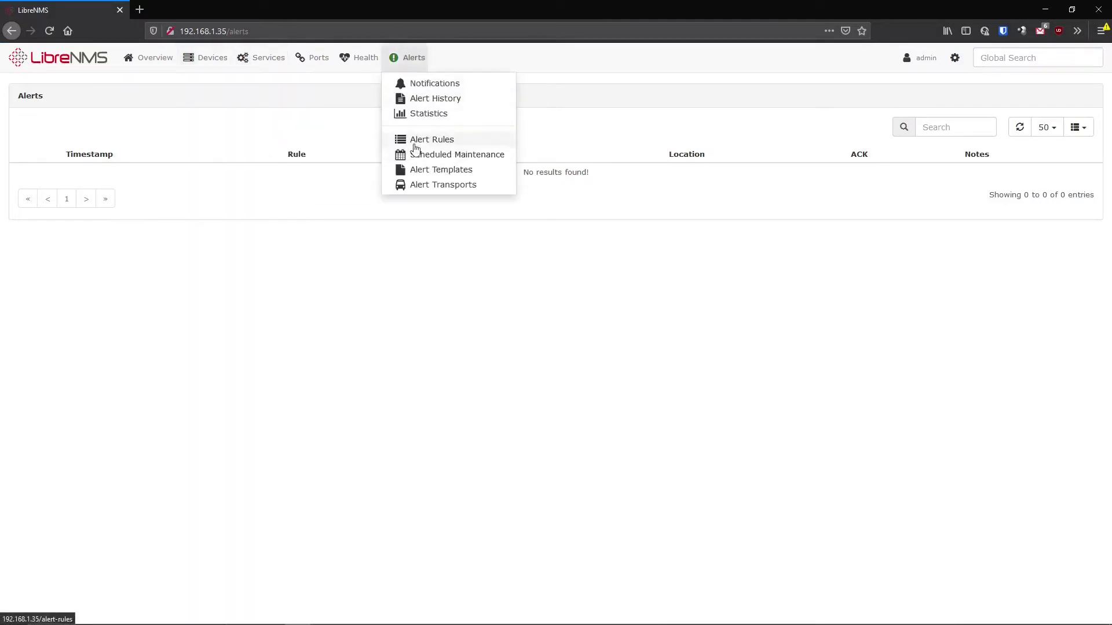
# - Run the Alerts debug capture for the pfSense device 192.168.1.1
pyautogui.moveTo(212, 57)
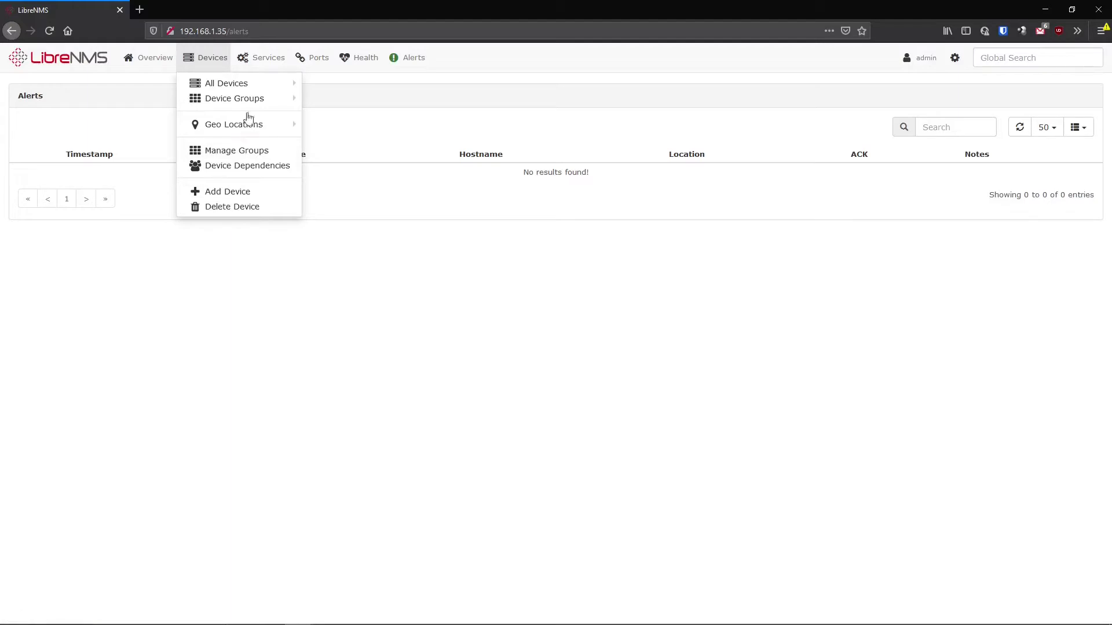
pyautogui.click(219, 91)
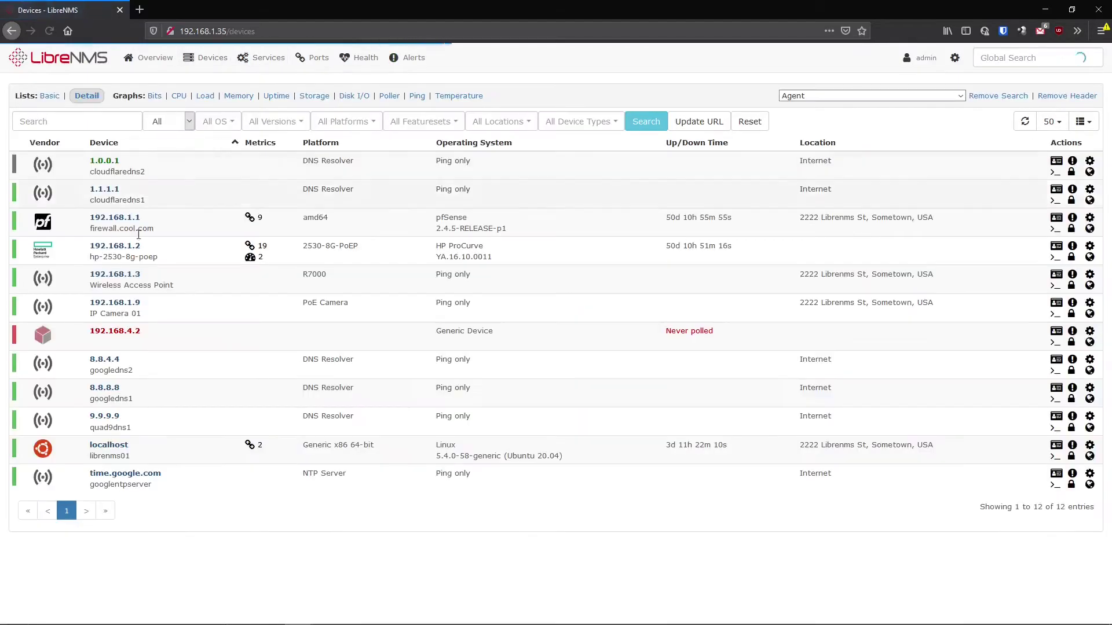
pyautogui.click(120, 225)
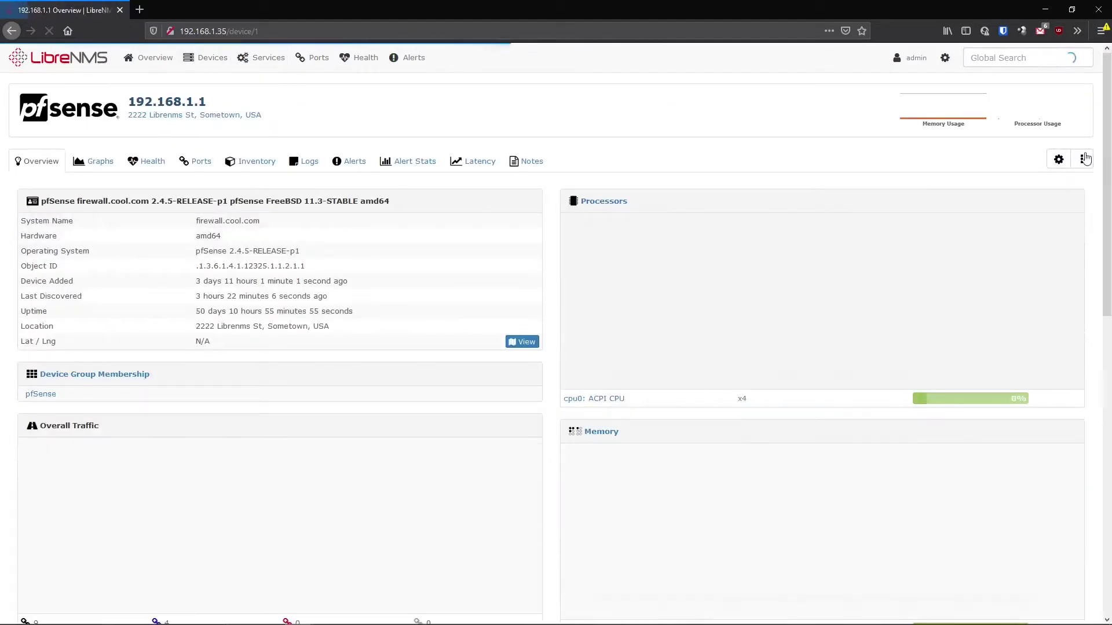
pyautogui.click(1081, 159)
pyautogui.click(1081, 229)
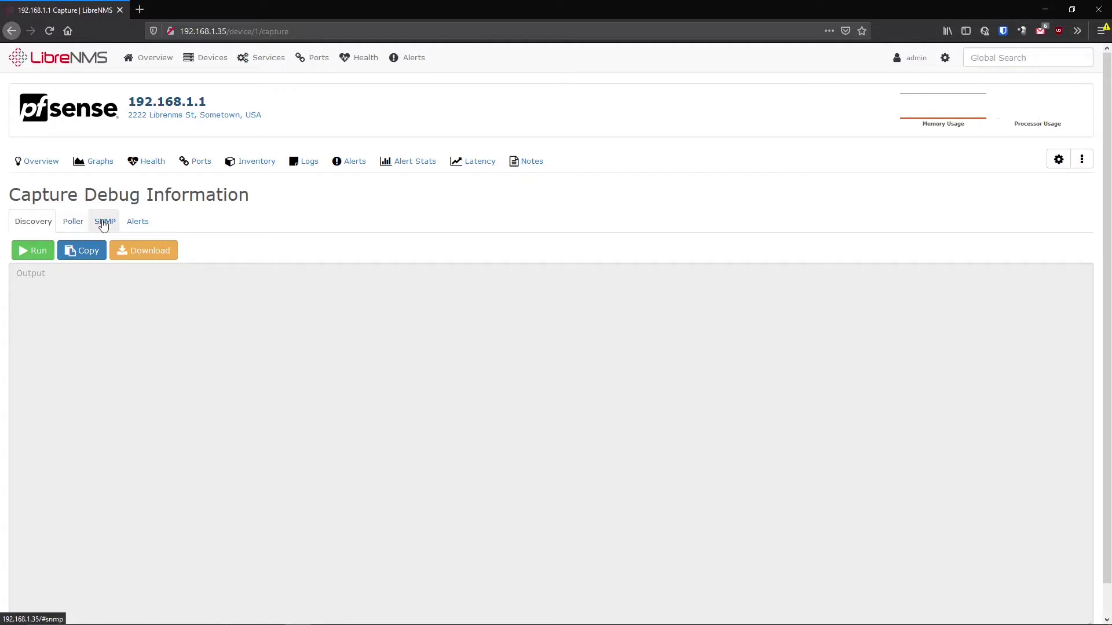
pyautogui.click(139, 224)
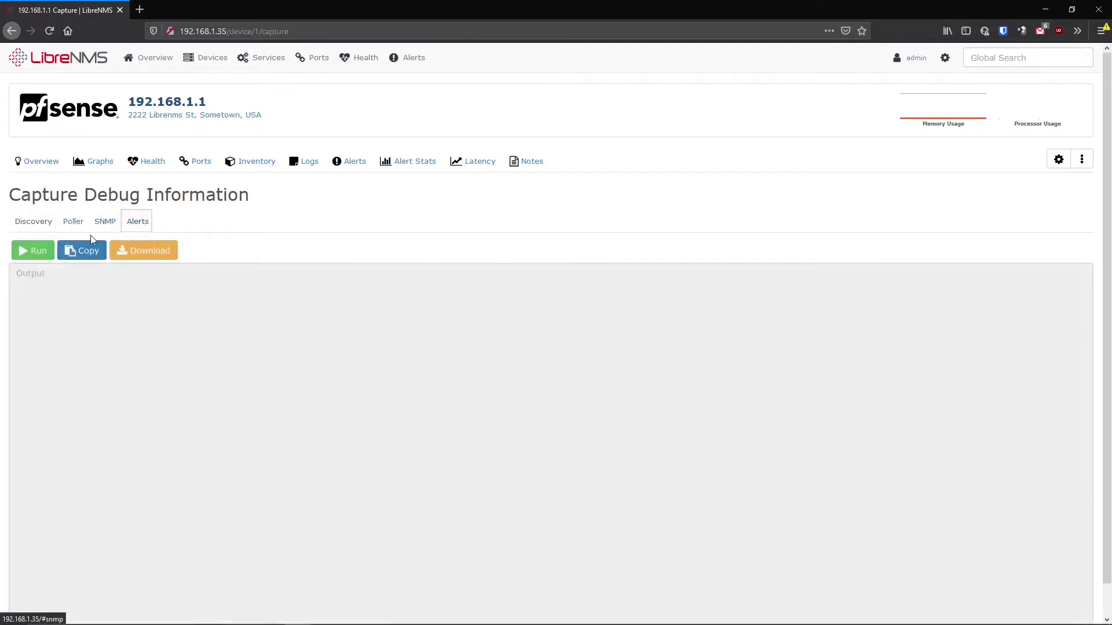
pyautogui.click(27, 254)
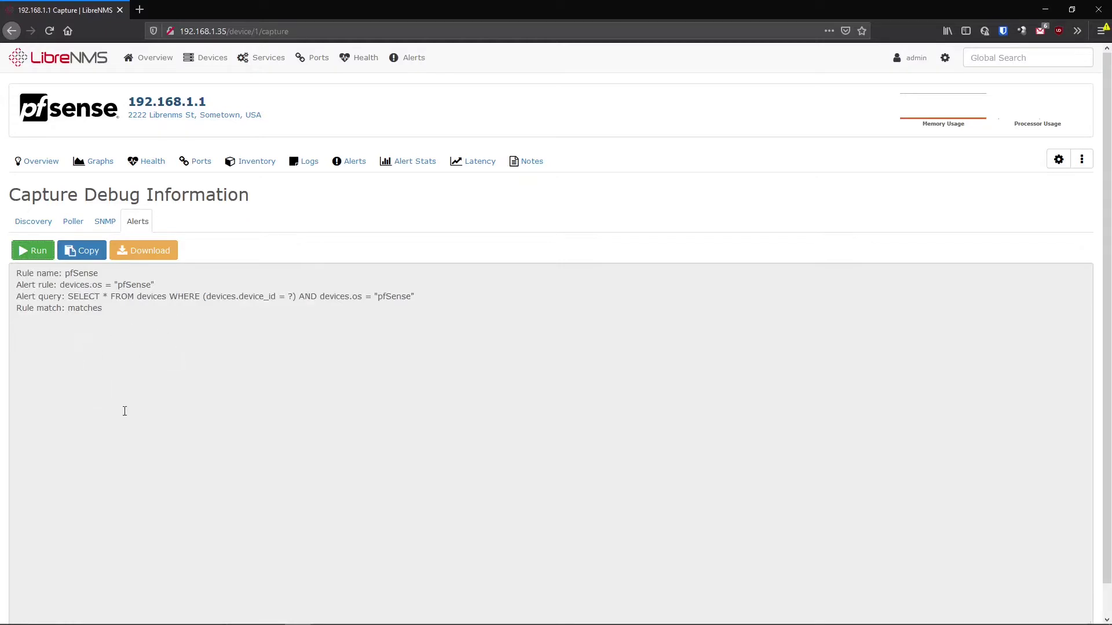
# - Examine the alert rule, alert query and rule match lines in the debug output
pyautogui.moveTo(101, 320); pyautogui.dragTo(2, 296)
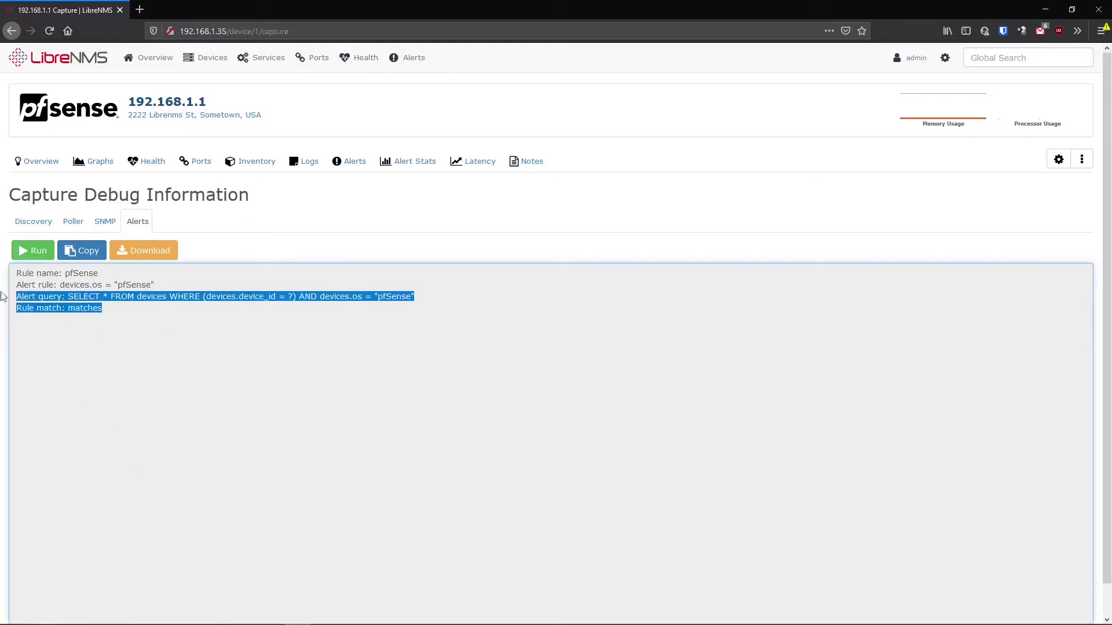
pyautogui.click(133, 345)
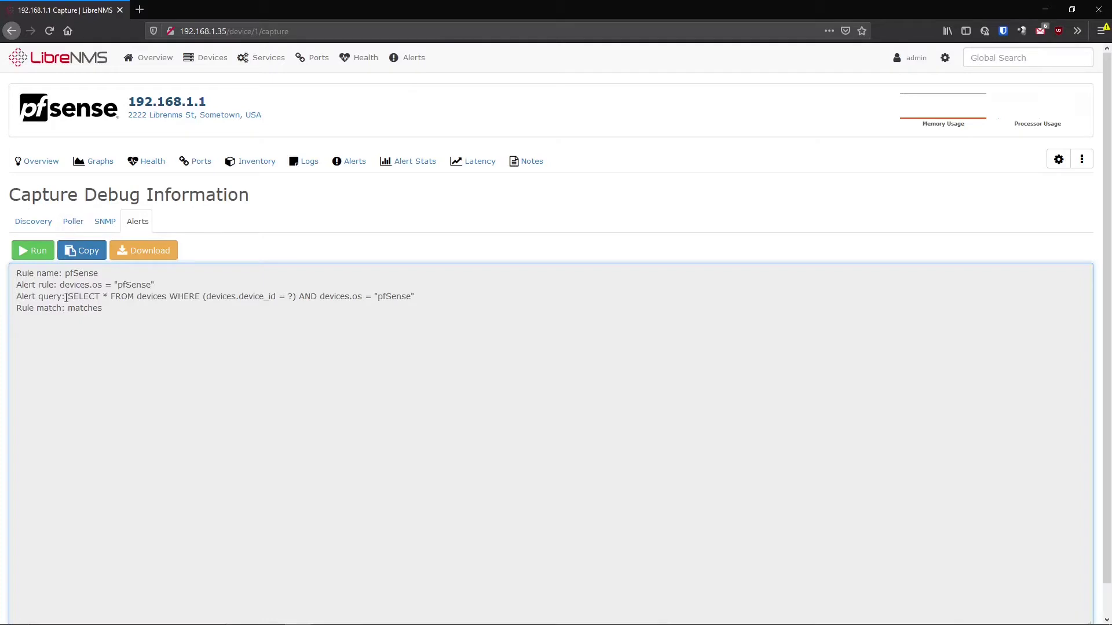
pyautogui.moveTo(101, 308); pyautogui.dragTo(37, 277)
pyautogui.click(37, 278)
pyautogui.moveTo(142, 320); pyautogui.dragTo(6, 268)
pyautogui.moveTo(175, 329); pyautogui.dragTo(1, 276)
pyautogui.click(135, 322)
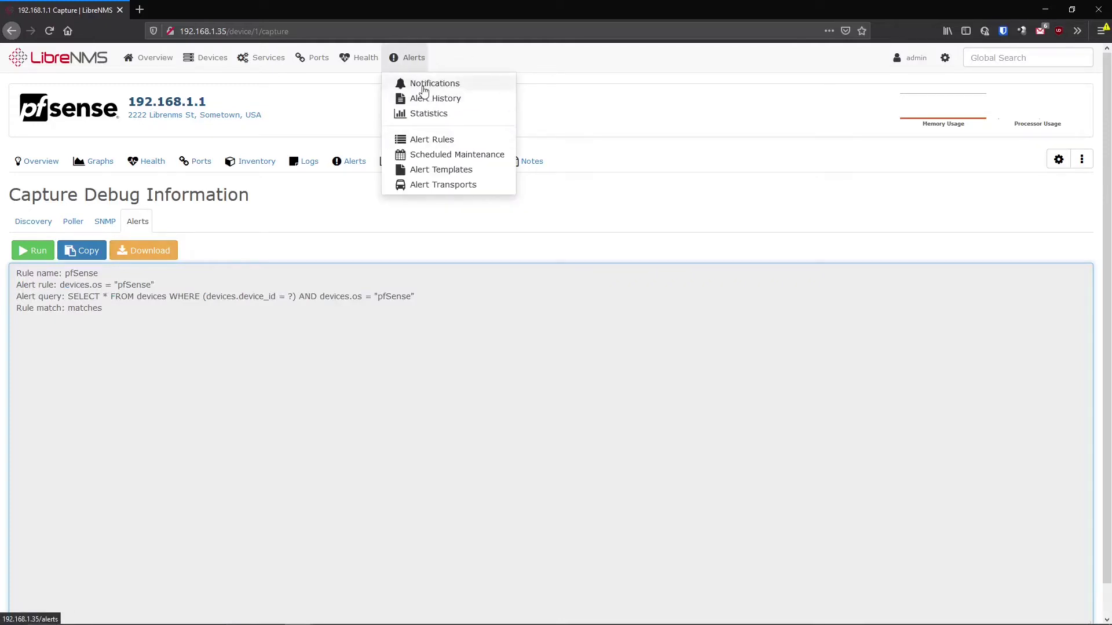
# - Review the active alert notifications and open the device 192.168.1.1 listed for the pfSense alert
pyautogui.click(424, 87)
pyautogui.moveTo(359, 181)
pyautogui.moveTo(414, 57)
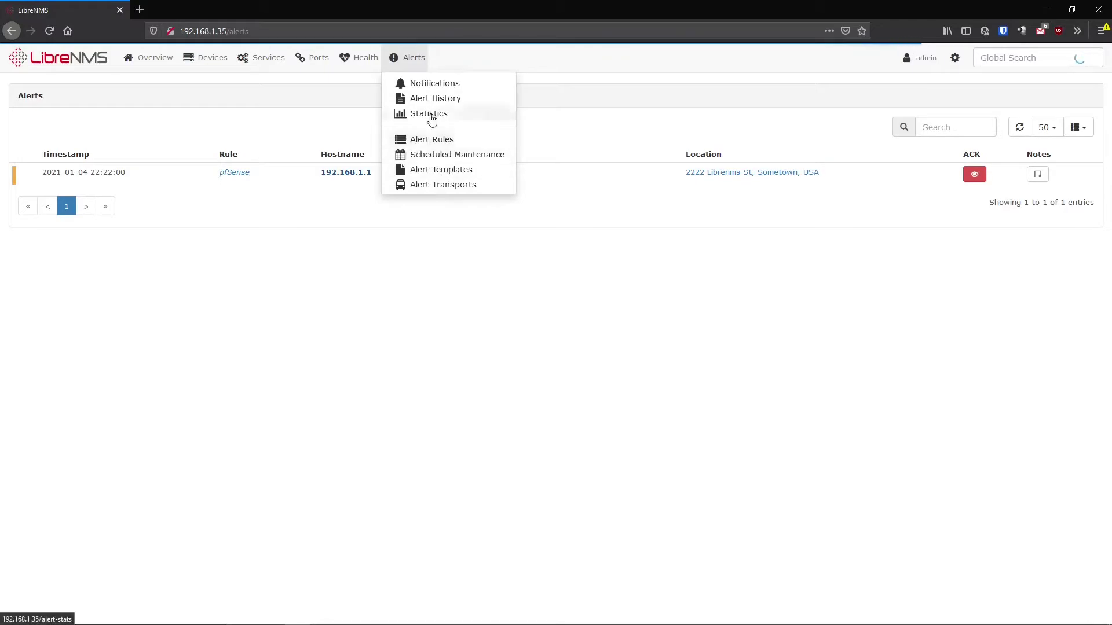
pyautogui.click(345, 172)
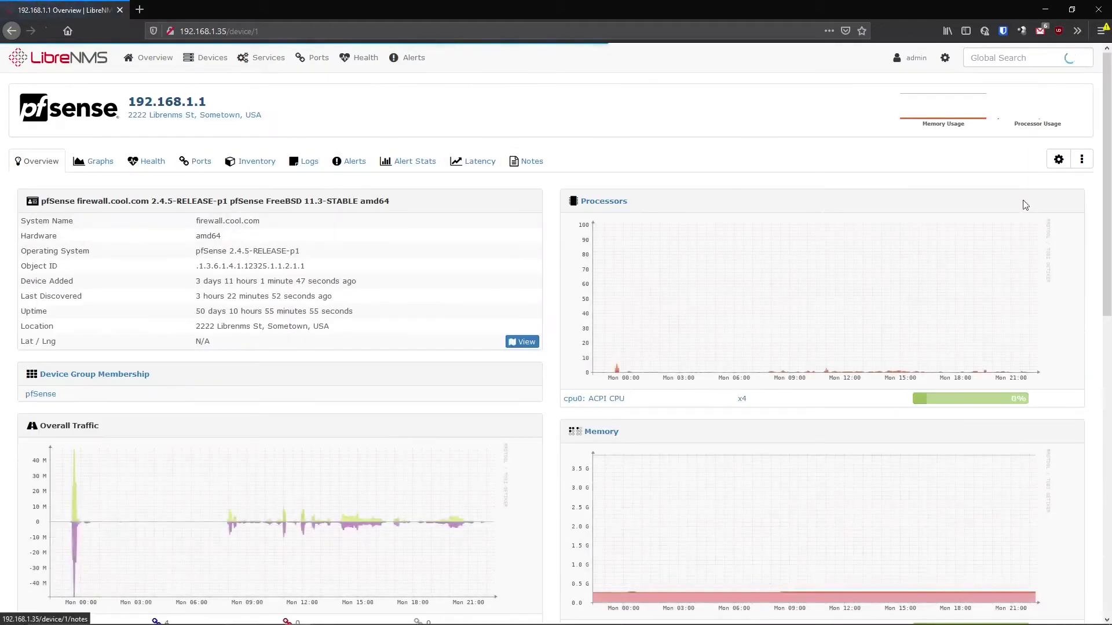
# - Run the Alerts debug capture for this device and select the whole output
pyautogui.click(1081, 159)
pyautogui.click(1060, 227)
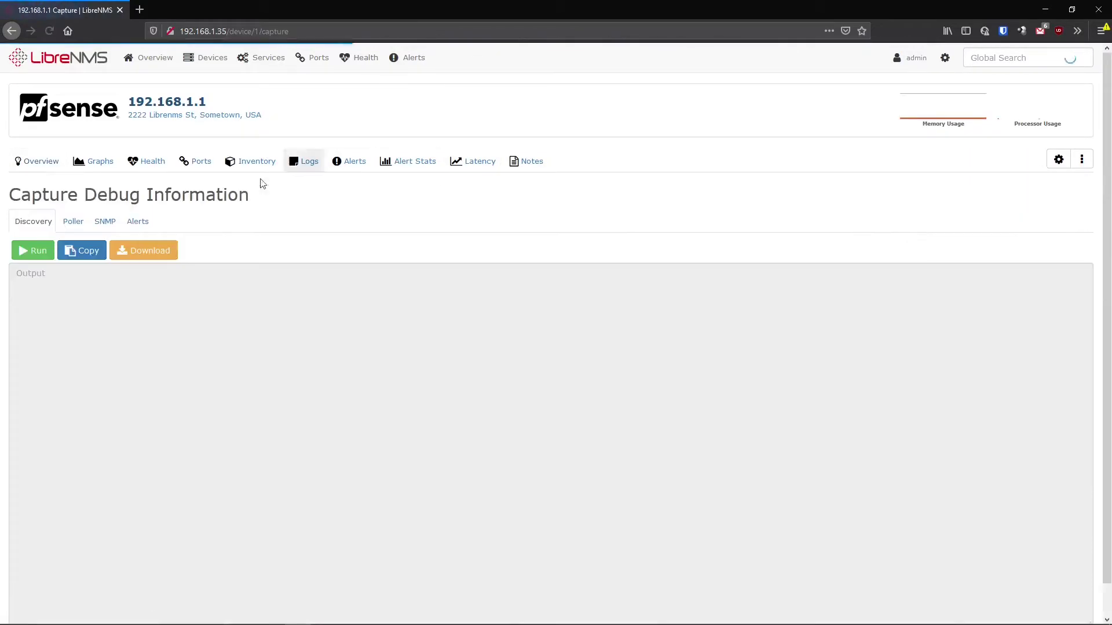
pyautogui.click(142, 222)
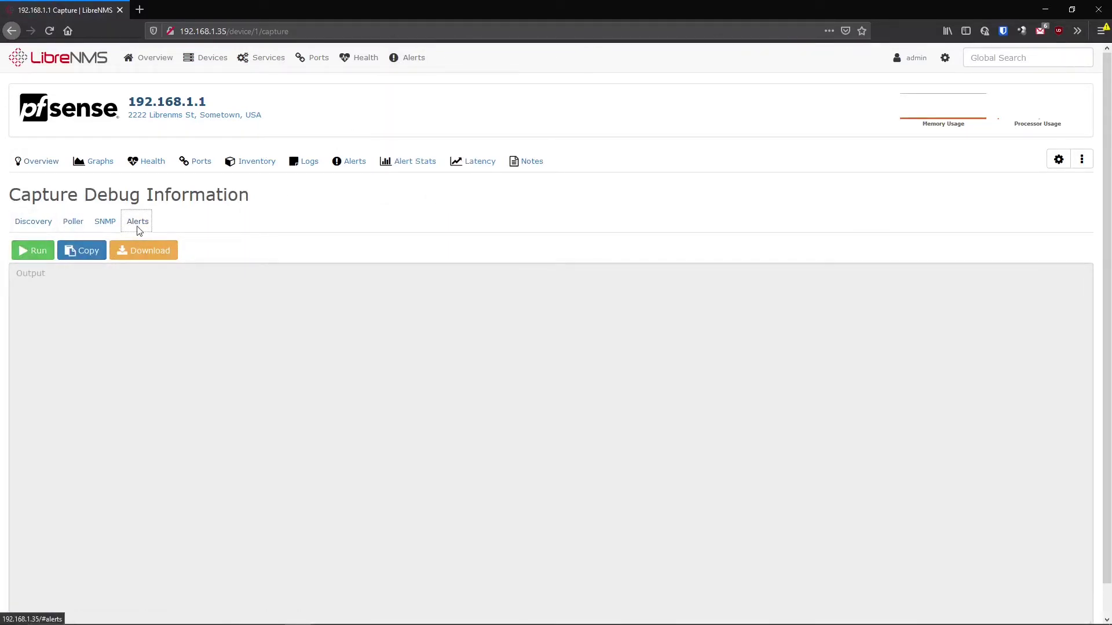
pyautogui.click(34, 255)
pyautogui.click(226, 309)
pyautogui.hotkey('ctrl', 'a')
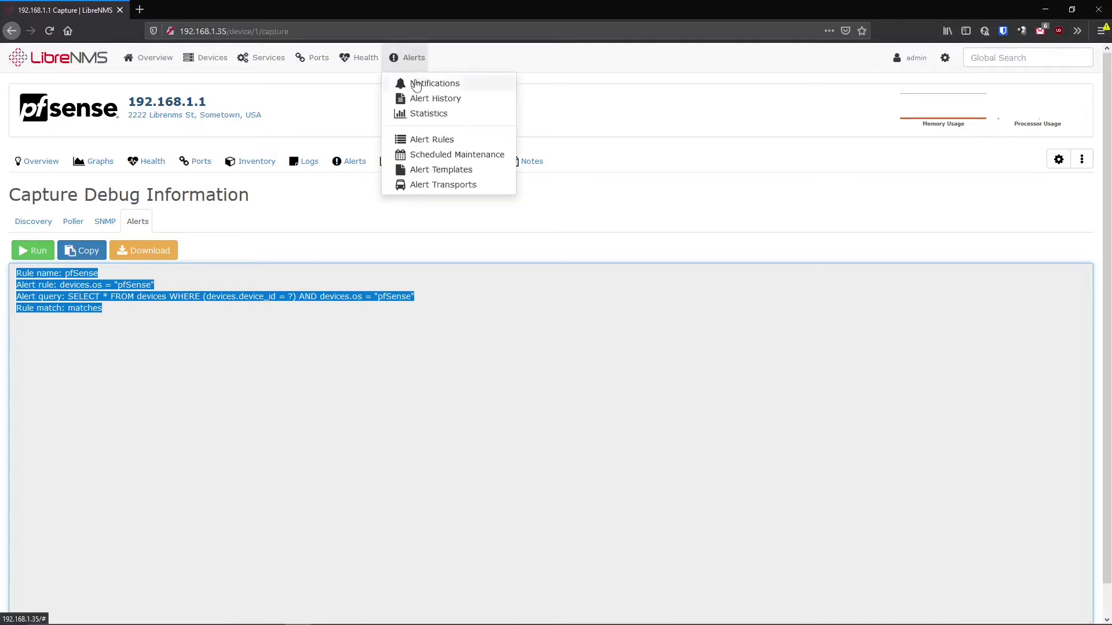
# - Look at the Poller debug capture page and return to the active alert notifications to inspect the pfSense alert's device
pyautogui.click(80, 227)
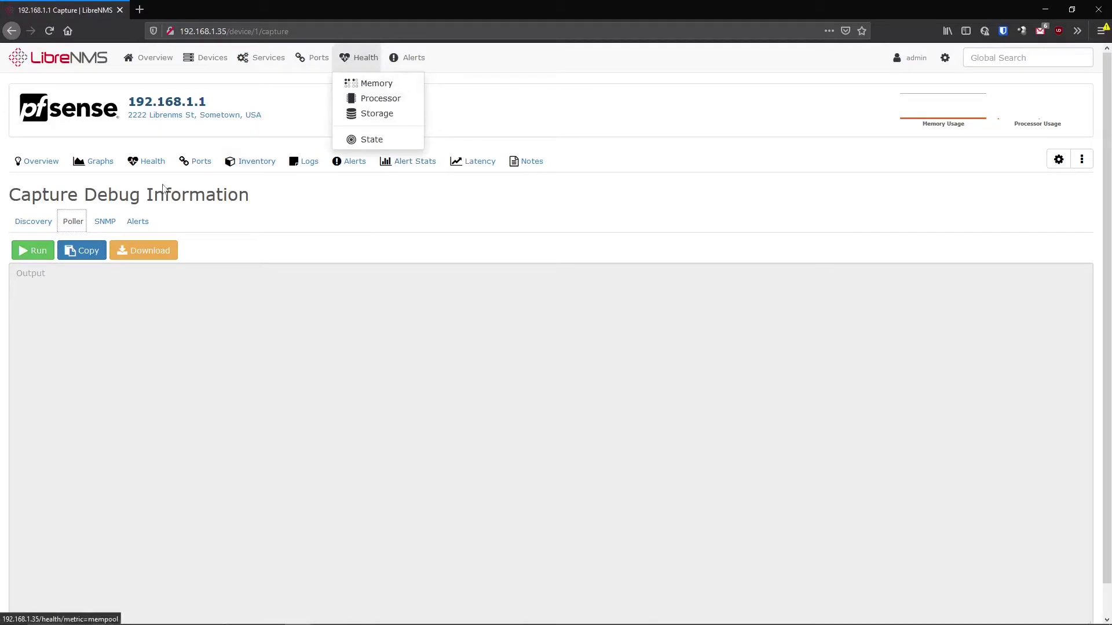
pyautogui.moveTo(406, 60)
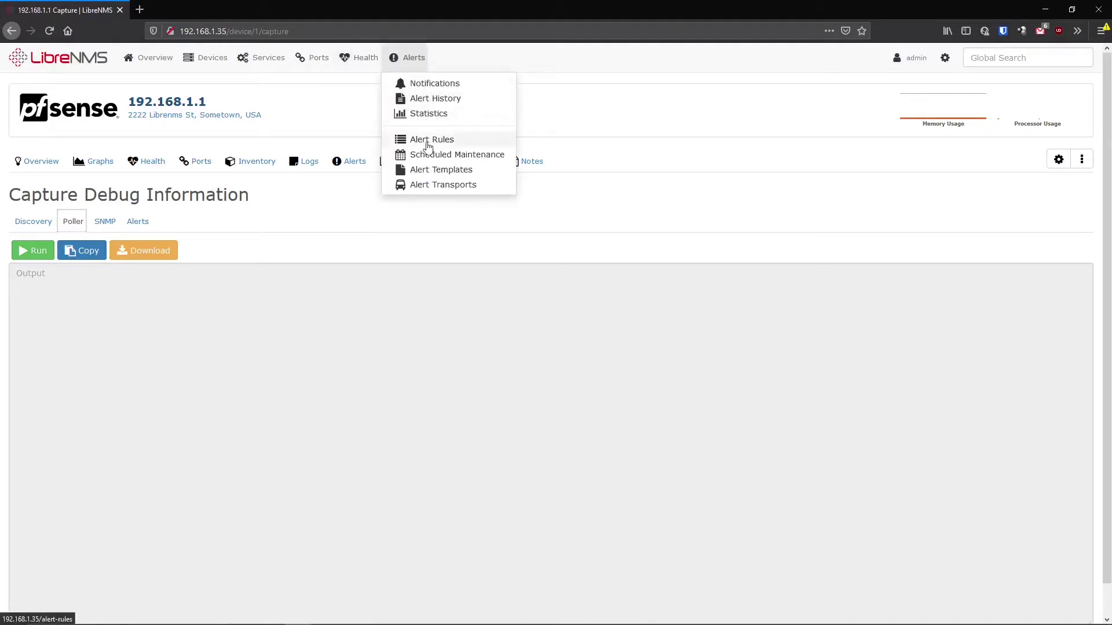
pyautogui.click(421, 83)
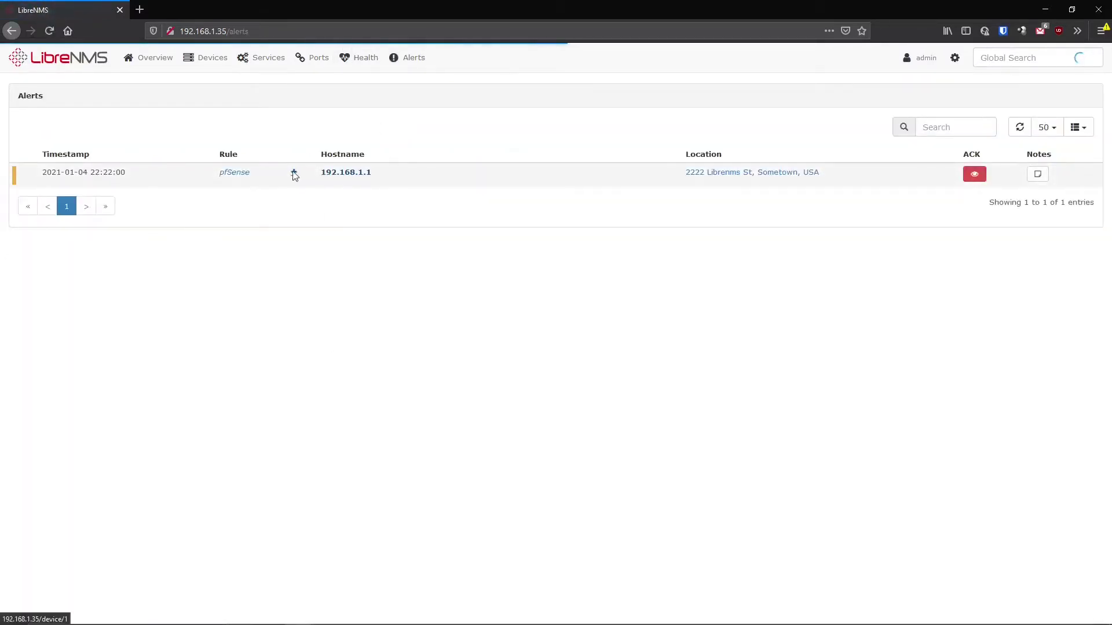
pyautogui.moveTo(353, 179)
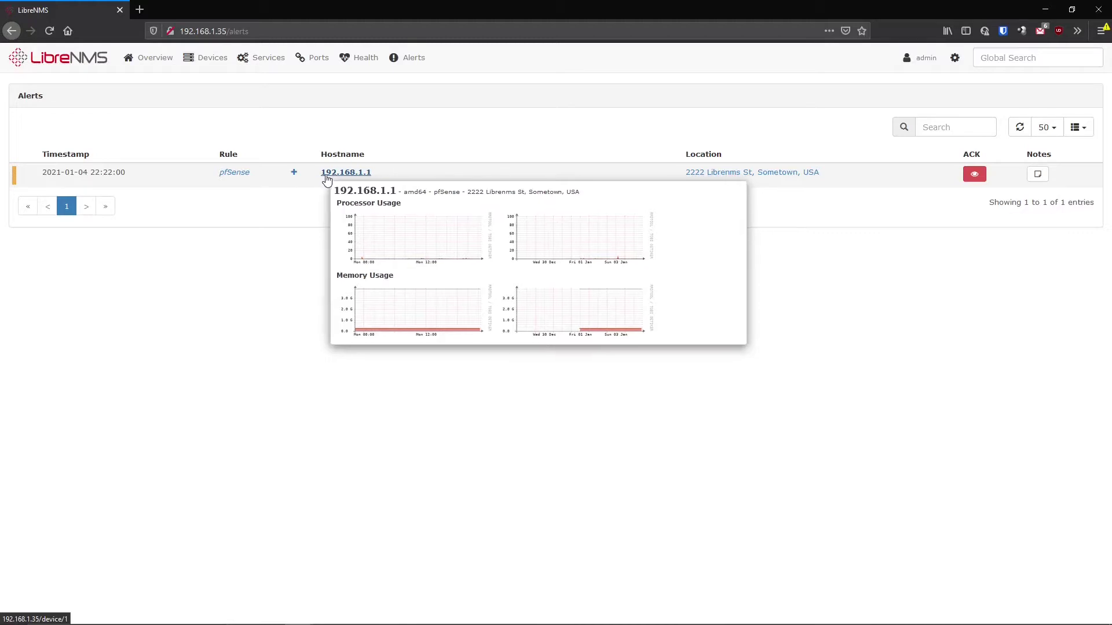
pyautogui.moveTo(402, 67)
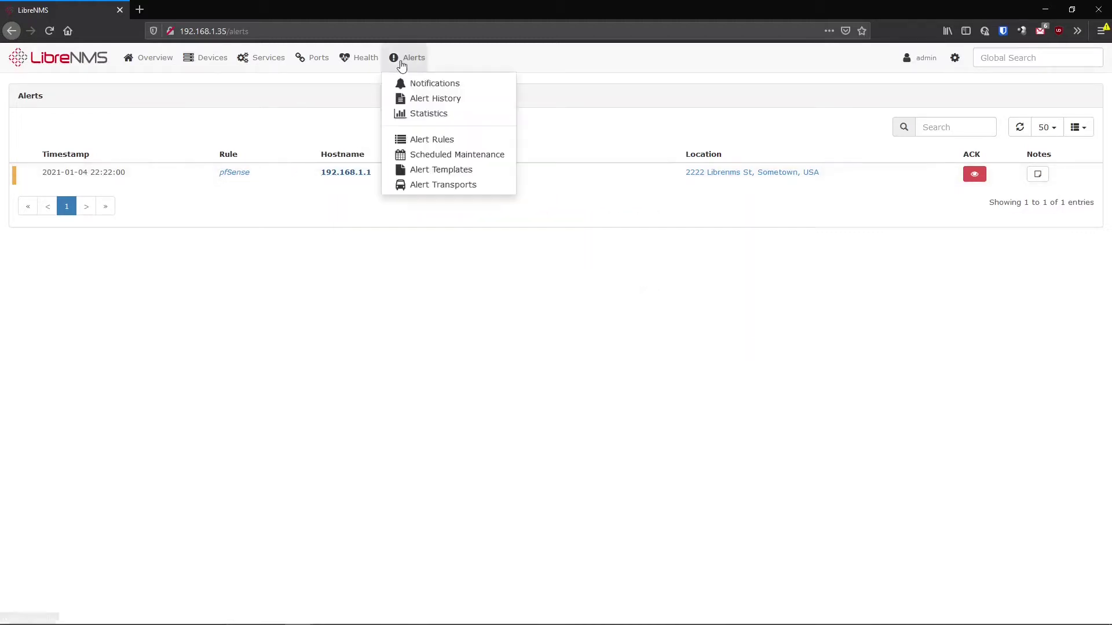
# - Open the existing pfSense alert rule for editing and rename it Down Devices
pyautogui.click(421, 140)
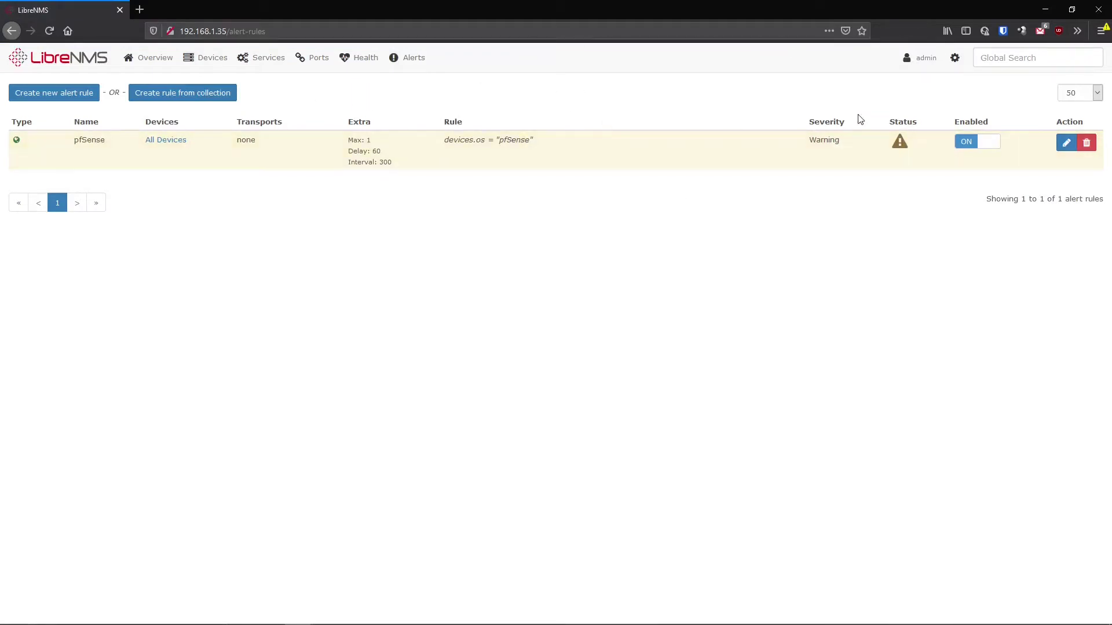
pyautogui.click(1066, 143)
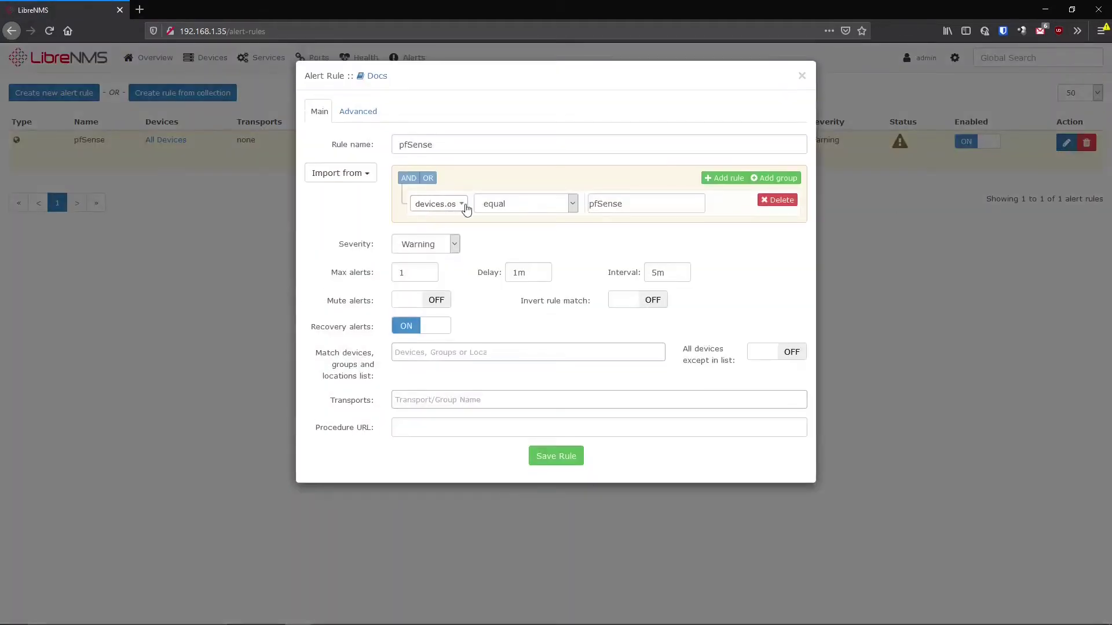
pyautogui.click(462, 204)
pyautogui.click(469, 145)
pyautogui.doubleClick(417, 144)
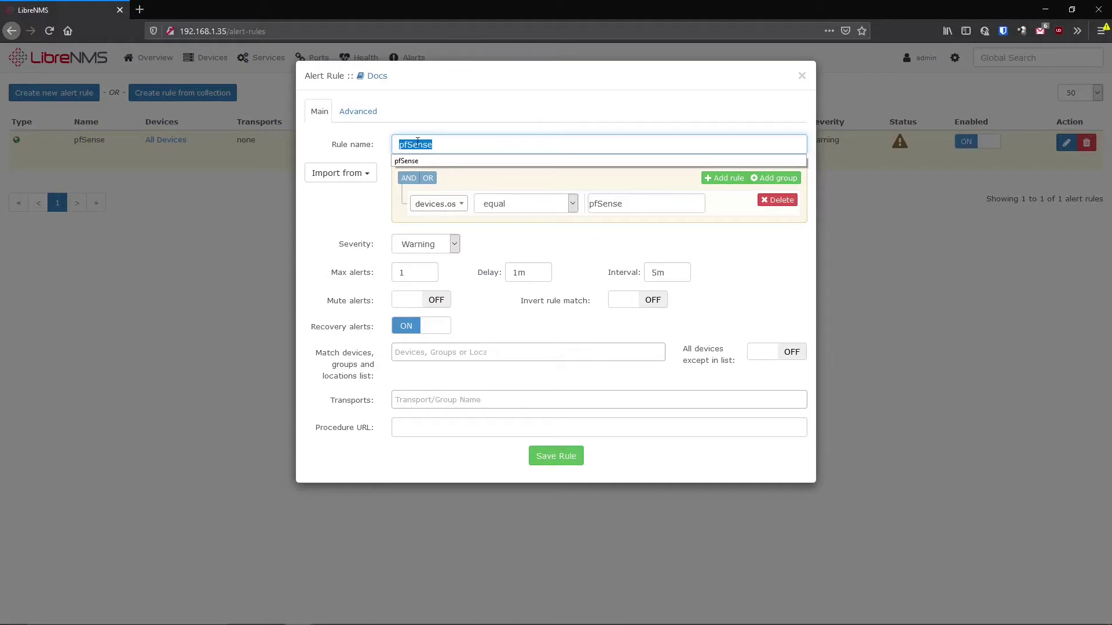
pyautogui.write('Dow')
pyautogui.press('Down')
pyautogui.press('Down')
pyautogui.press('Return')
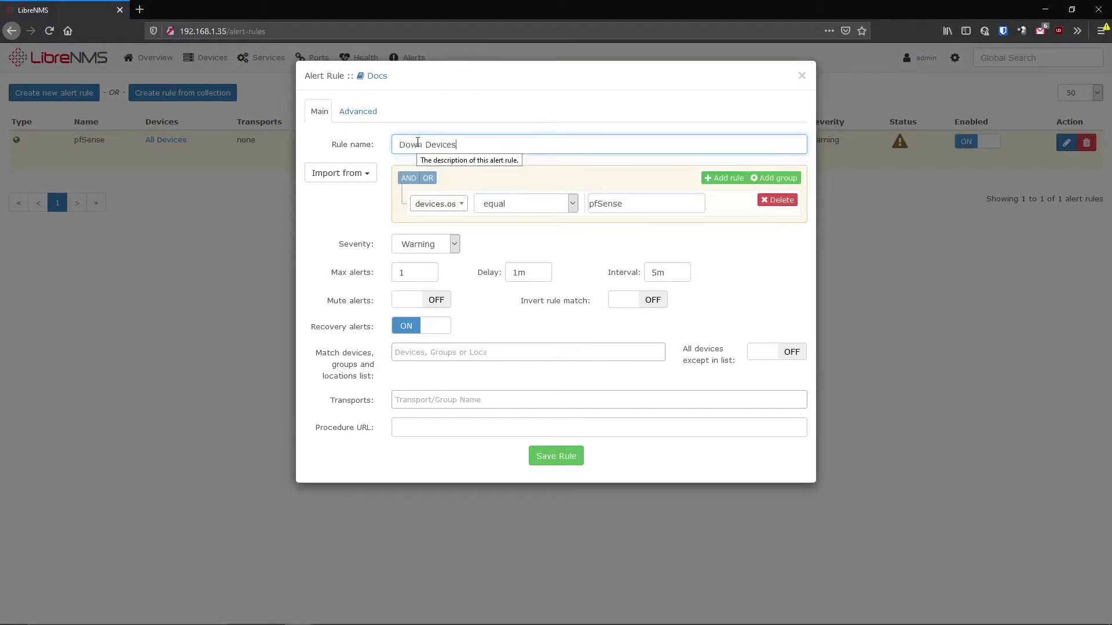
# - Change the rule's condition to devices.status equal 0
pyautogui.click(441, 208)
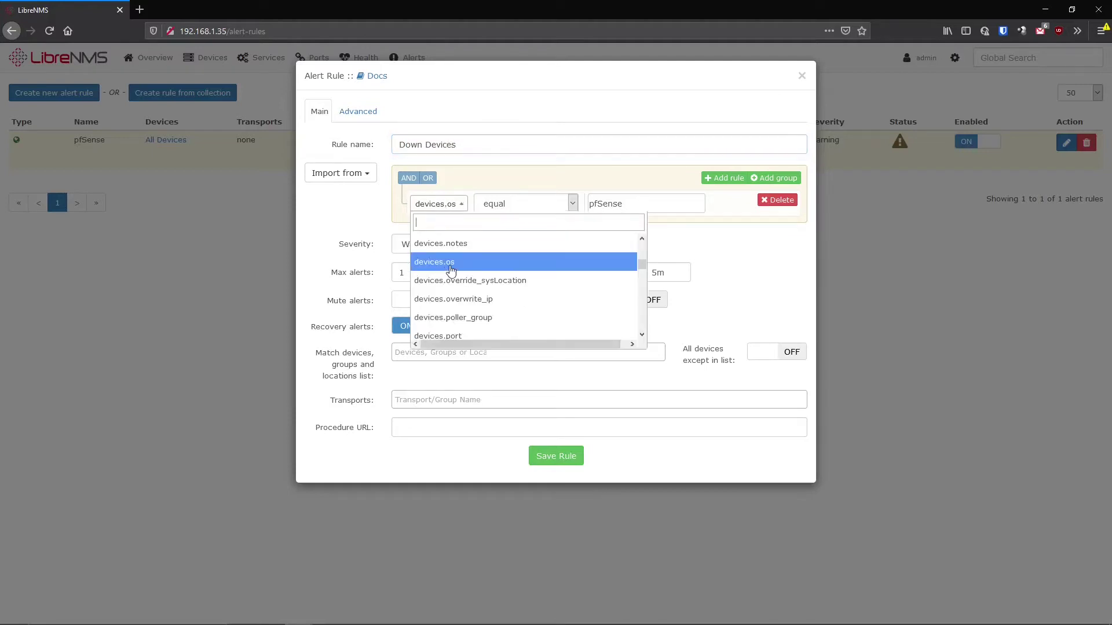
pyautogui.press('Down')
pyautogui.press('Down')
pyautogui.press('Down')
pyautogui.press('Down')
pyautogui.press('Down')
pyautogui.press('Down')
pyautogui.press('Down')
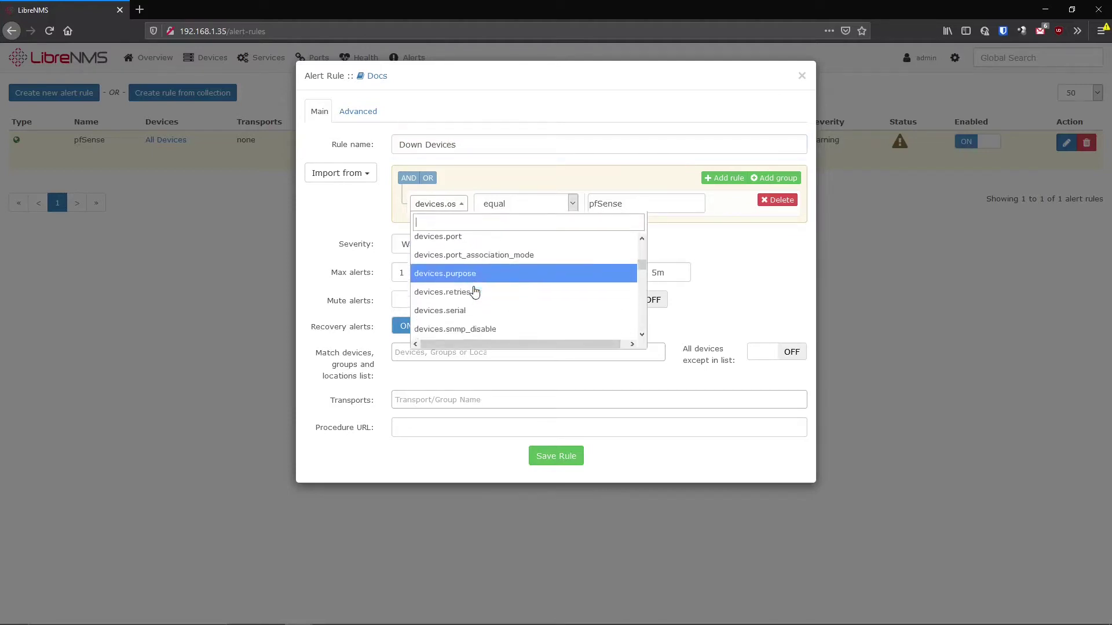
pyautogui.click(479, 312)
pyautogui.click(637, 206)
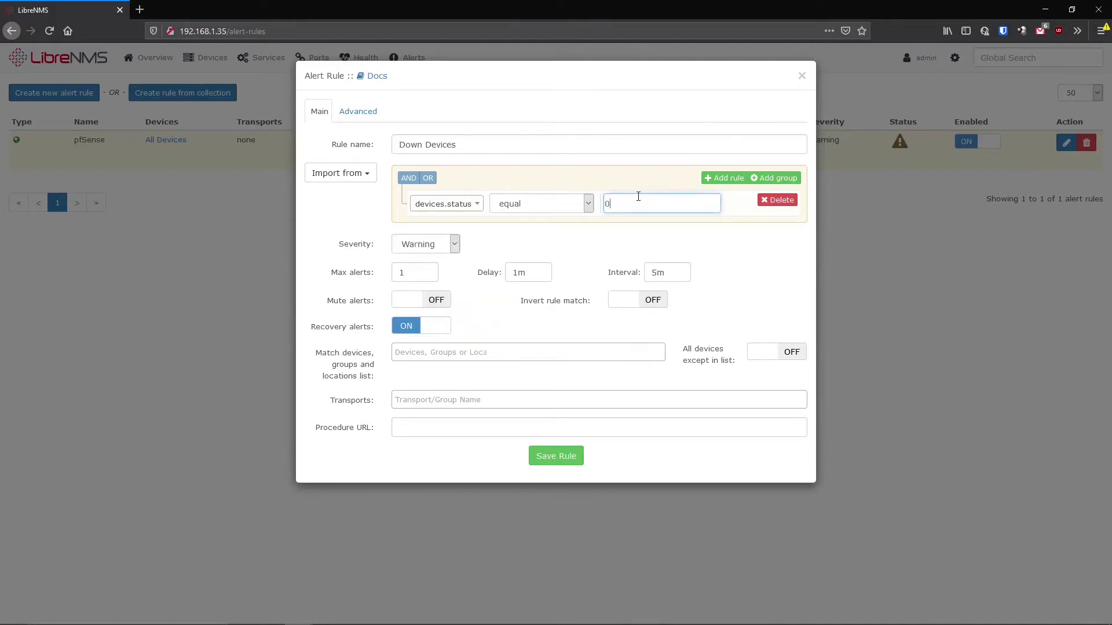
# - Set the rule's severity to Critical and save the rule
pyautogui.click(443, 244)
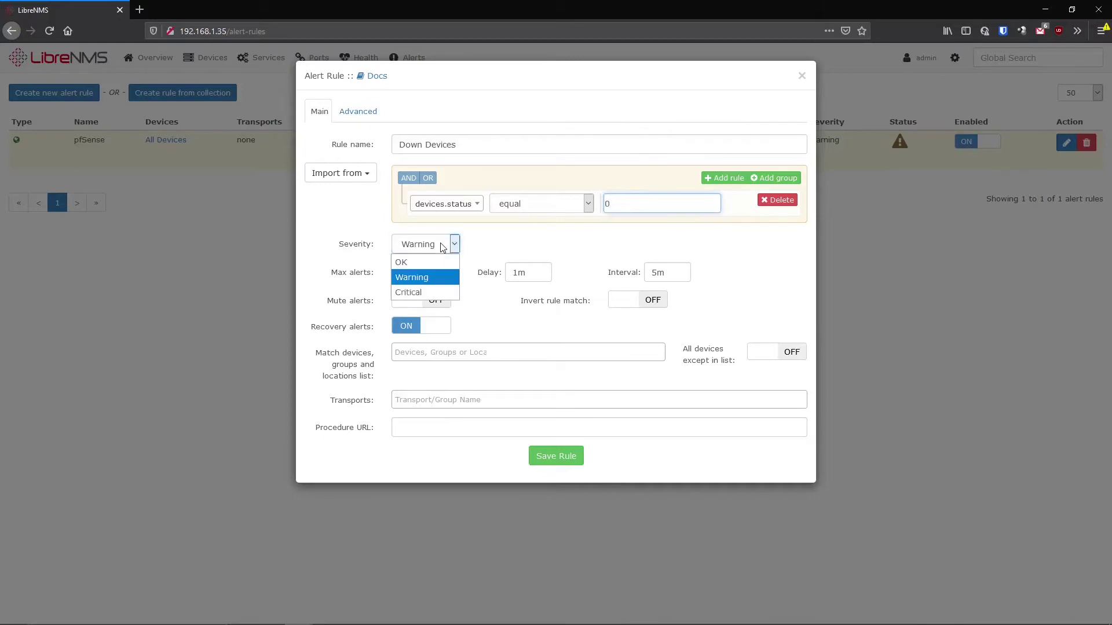
pyautogui.click(423, 289)
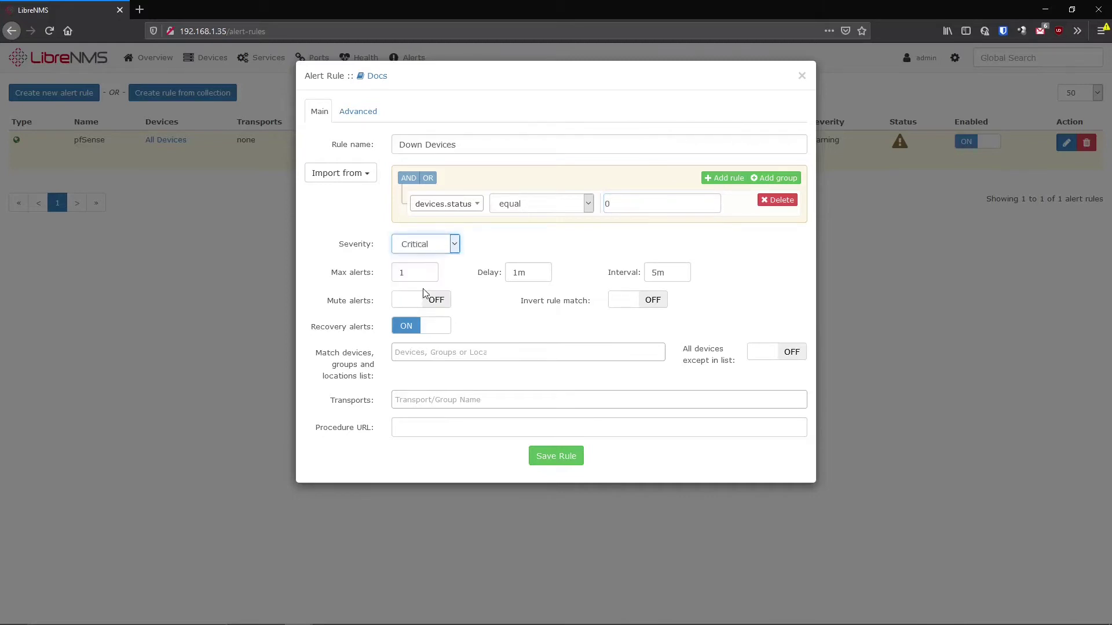
pyautogui.click(417, 248)
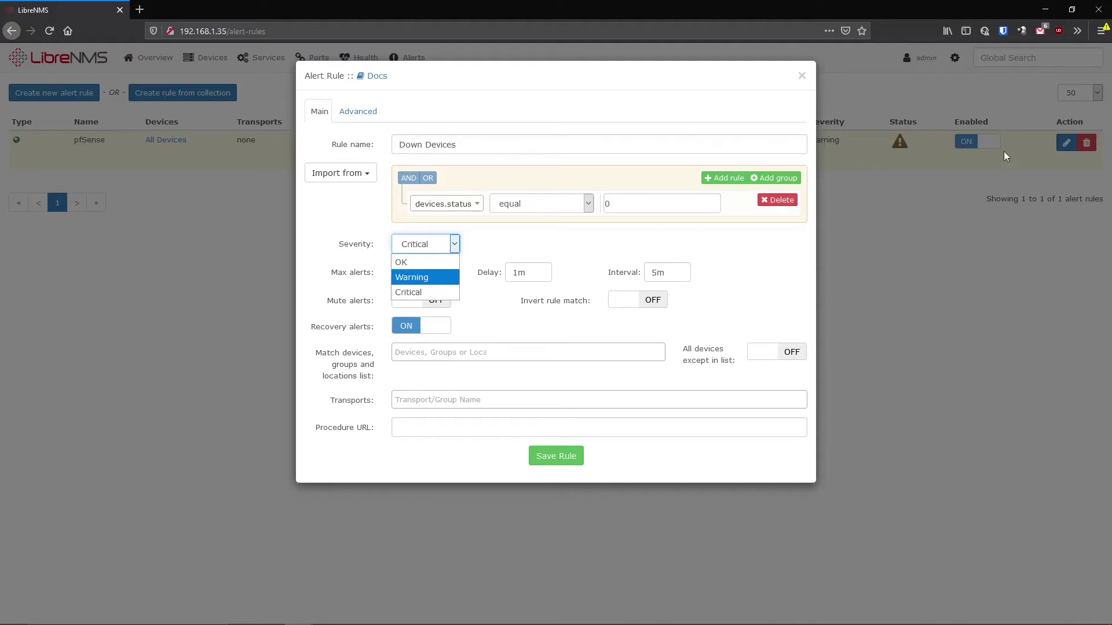
pyautogui.click(425, 290)
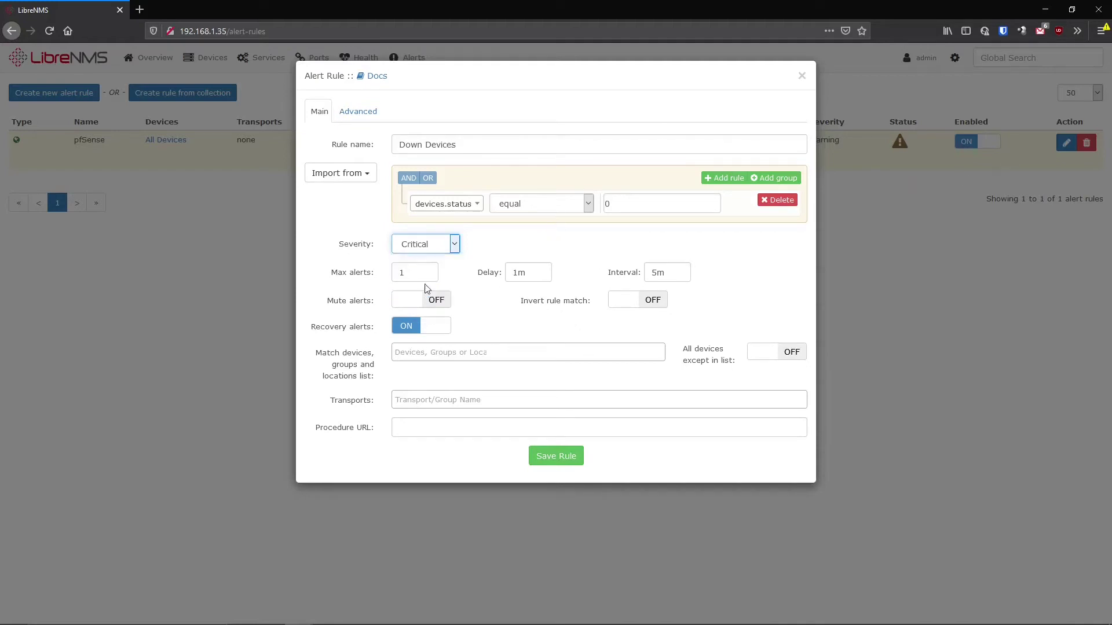
pyautogui.click(581, 454)
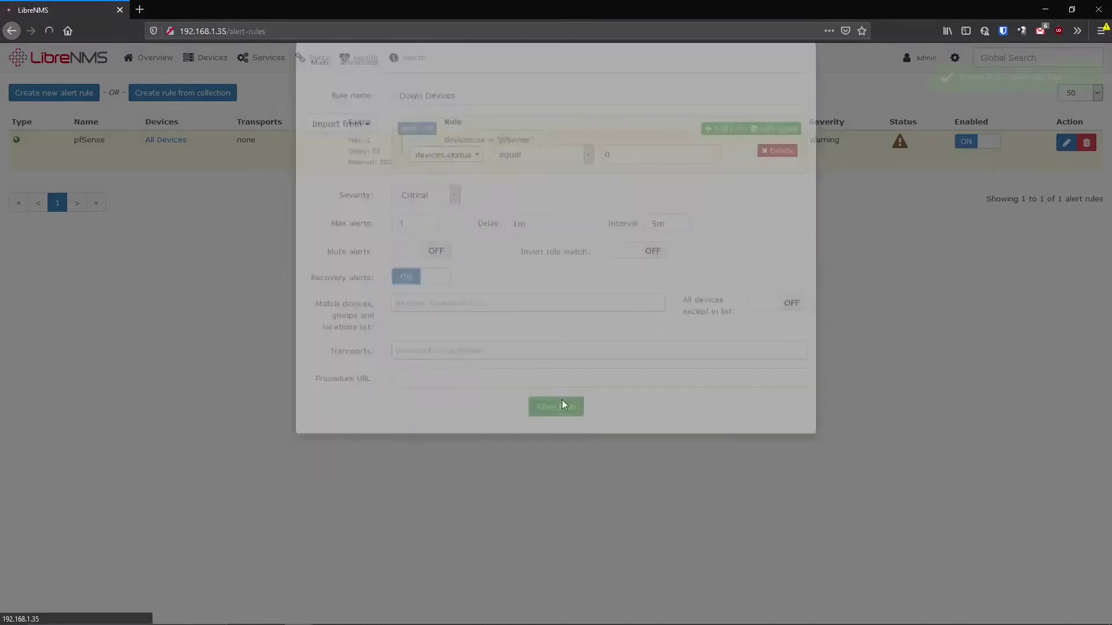
# - Reload the active alert notifications and check which device the Down Devices rule reports
pyautogui.moveTo(414, 57)
pyautogui.click(417, 85)
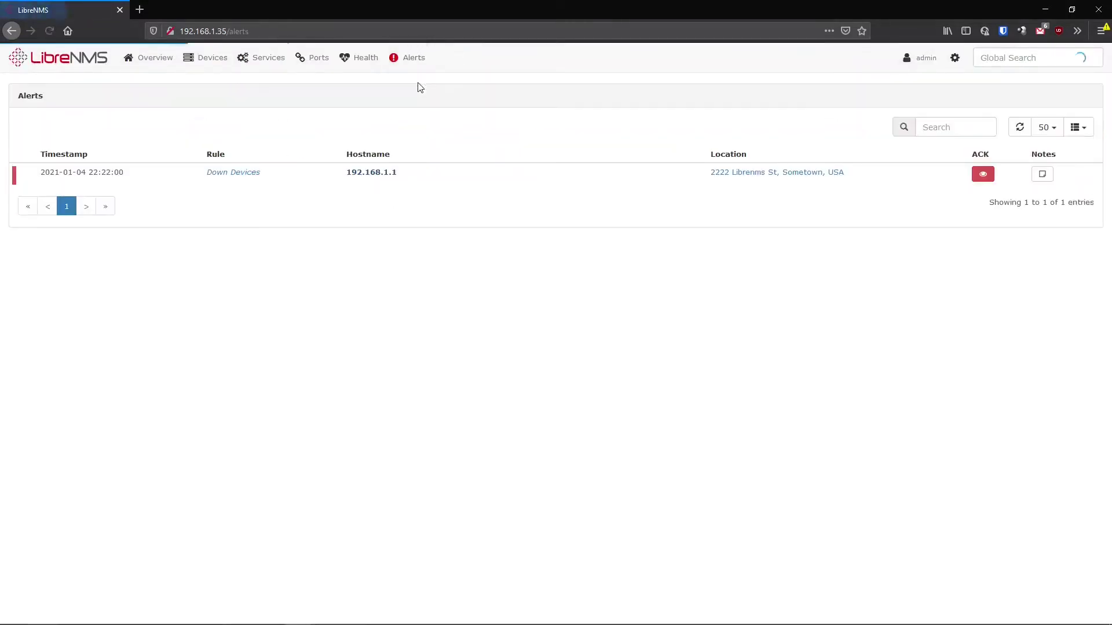
pyautogui.click(415, 85)
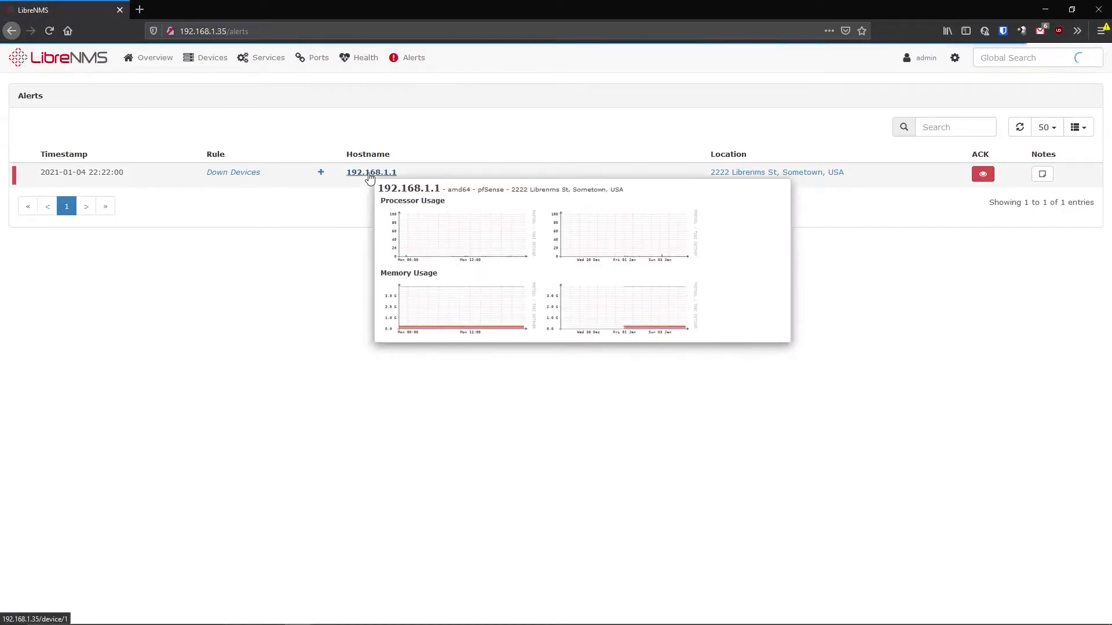
pyautogui.moveTo(404, 90)
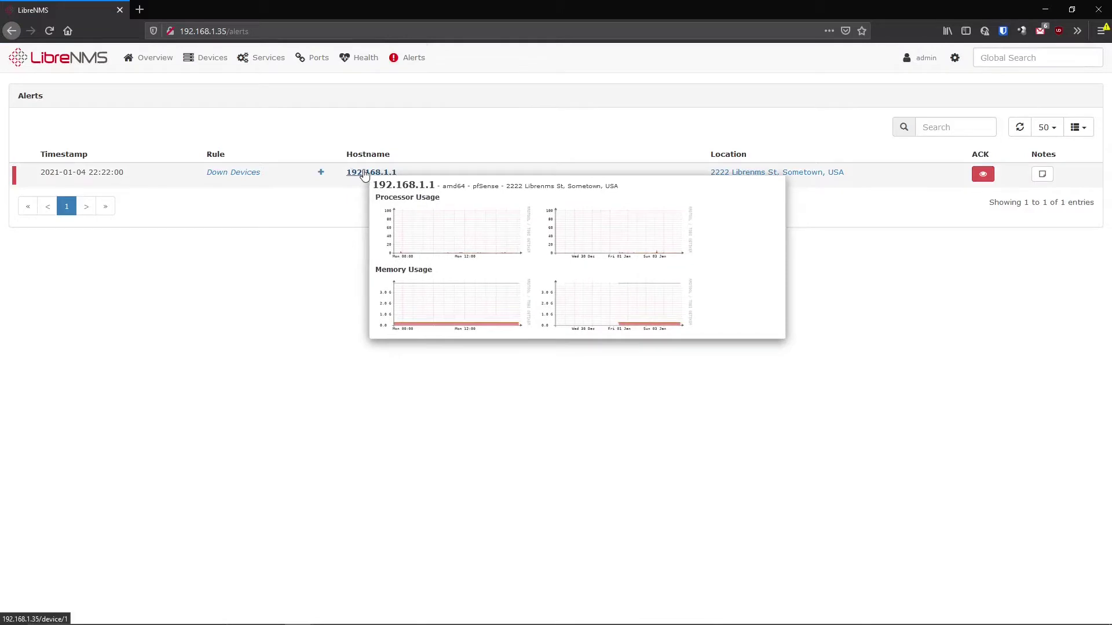
pyautogui.moveTo(405, 63)
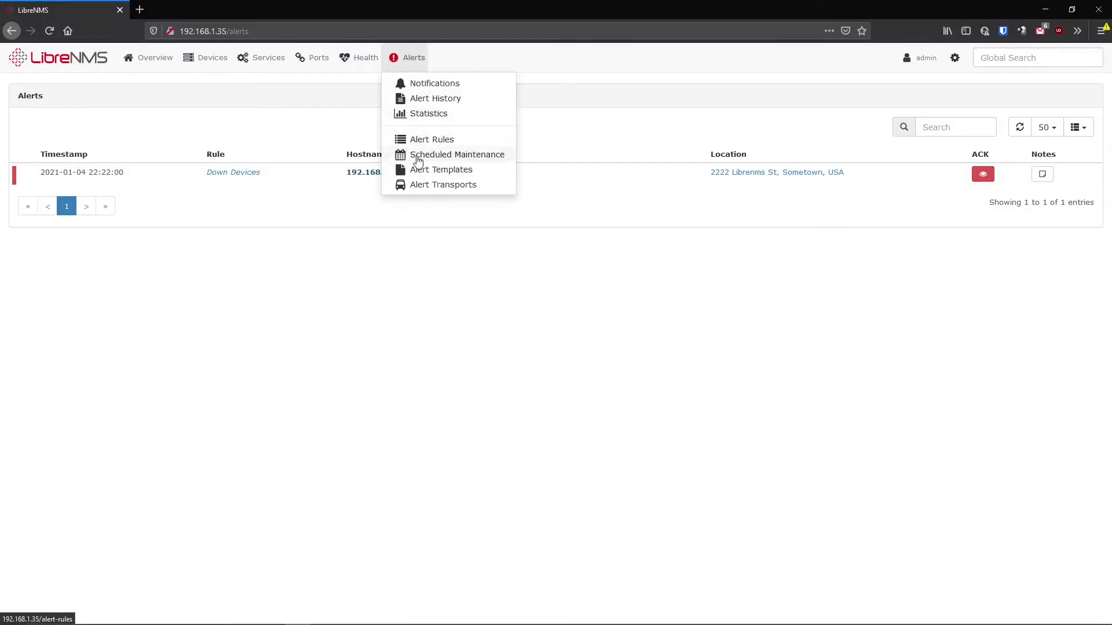
pyautogui.moveTo(221, 99)
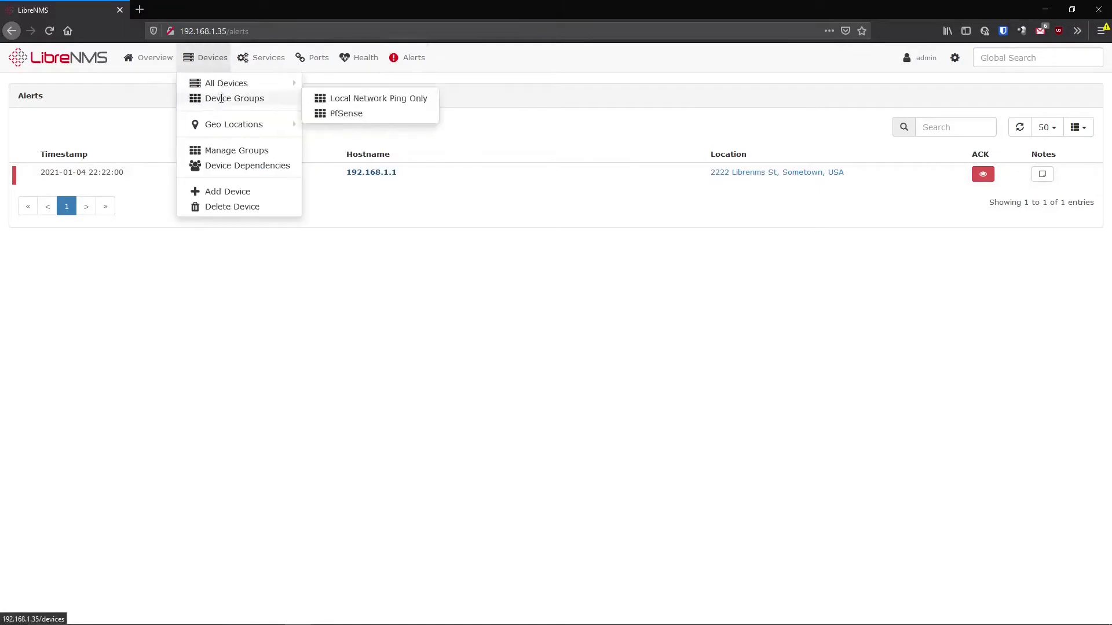
pyautogui.click(407, 70)
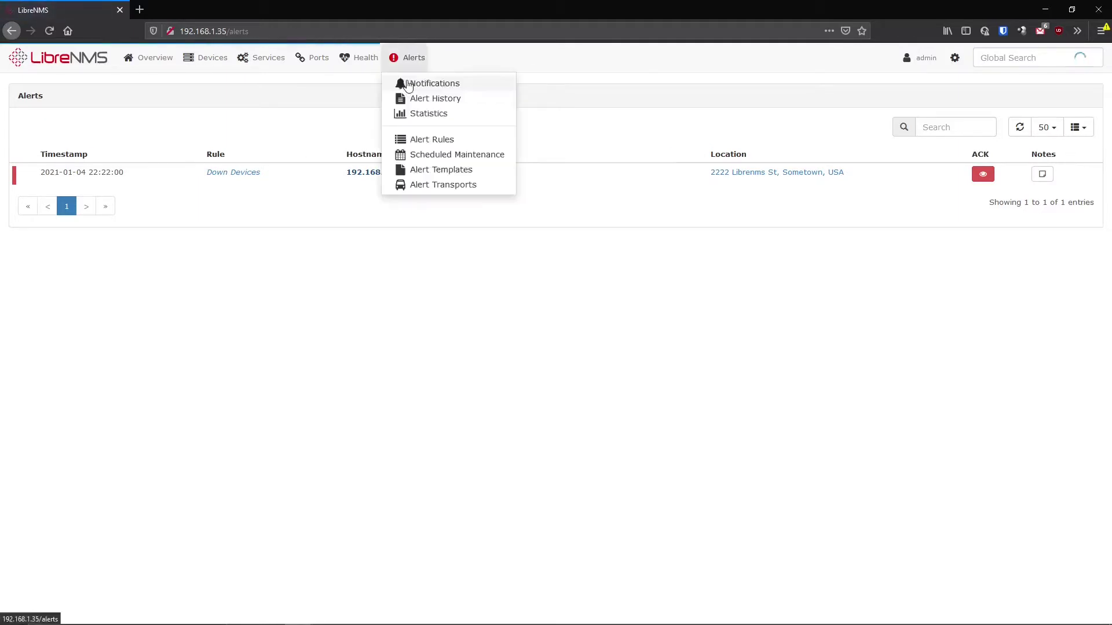
pyautogui.moveTo(413, 57)
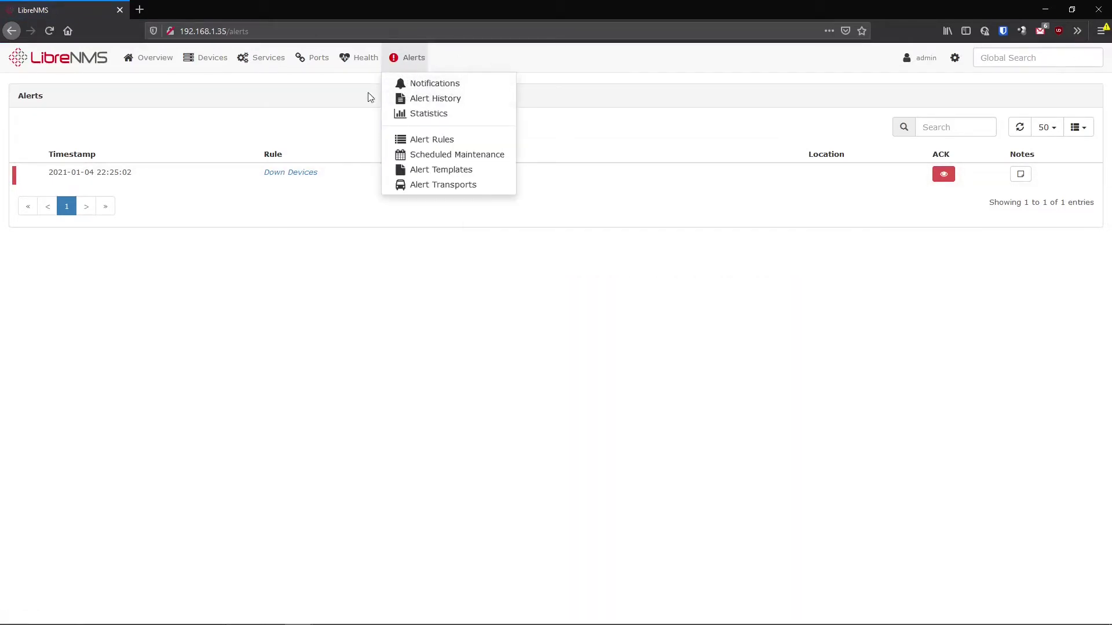
pyautogui.moveTo(479, 177)
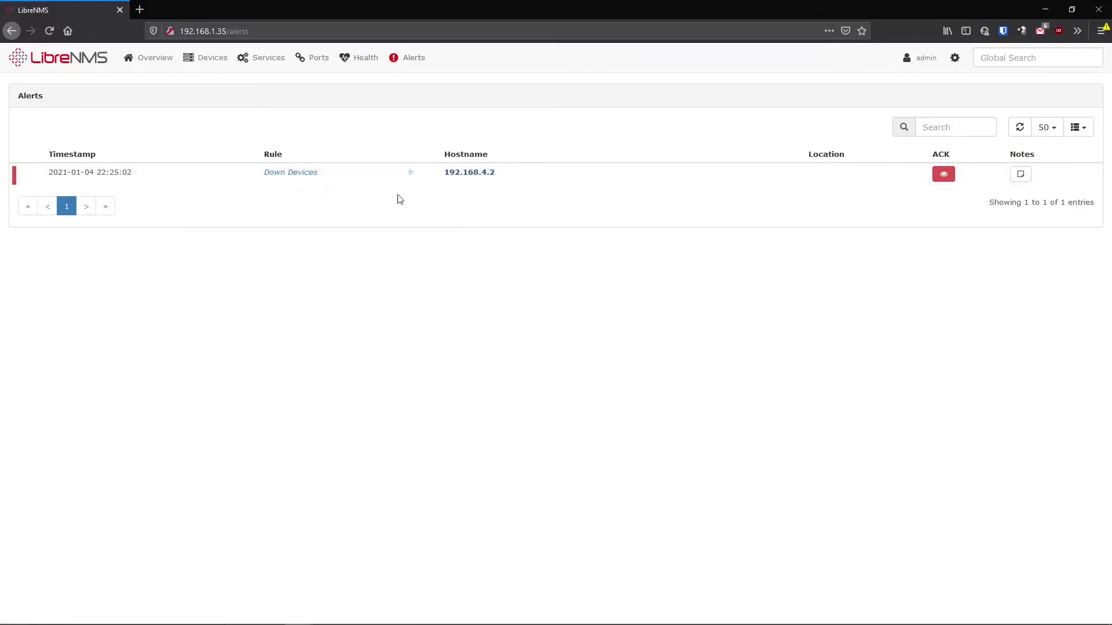
# - Check the status of device 192.168.4.2 in the full device list and return to the active alert notifications
pyautogui.click(413, 177)
pyautogui.click(415, 179)
pyautogui.moveTo(194, 63)
pyautogui.click(194, 86)
pyautogui.moveTo(137, 340)
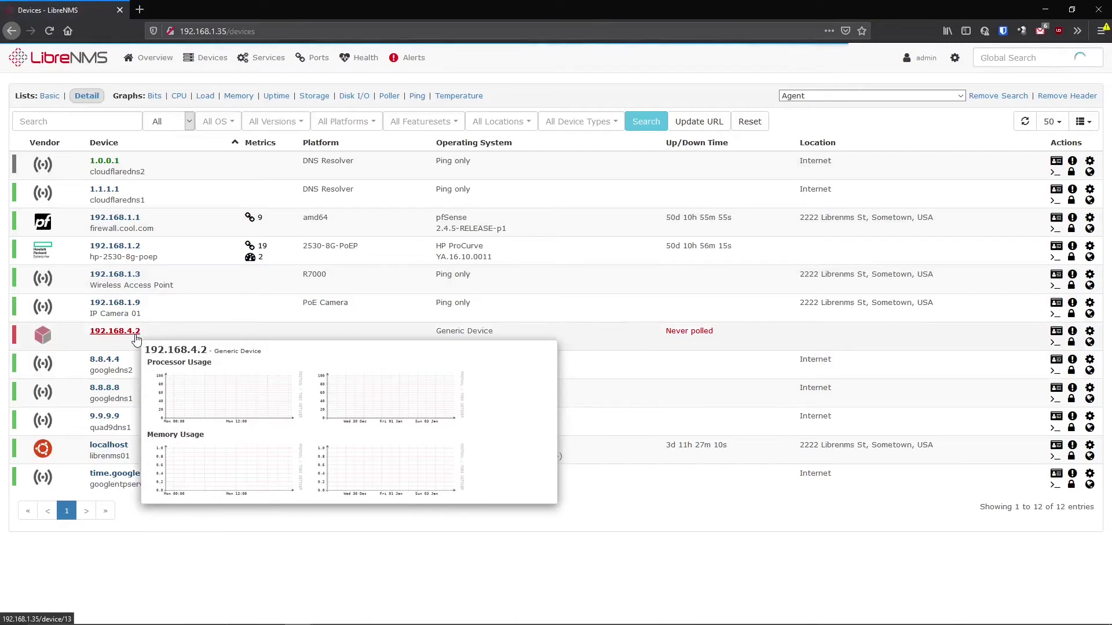
pyautogui.moveTo(405, 57)
pyautogui.click(399, 85)
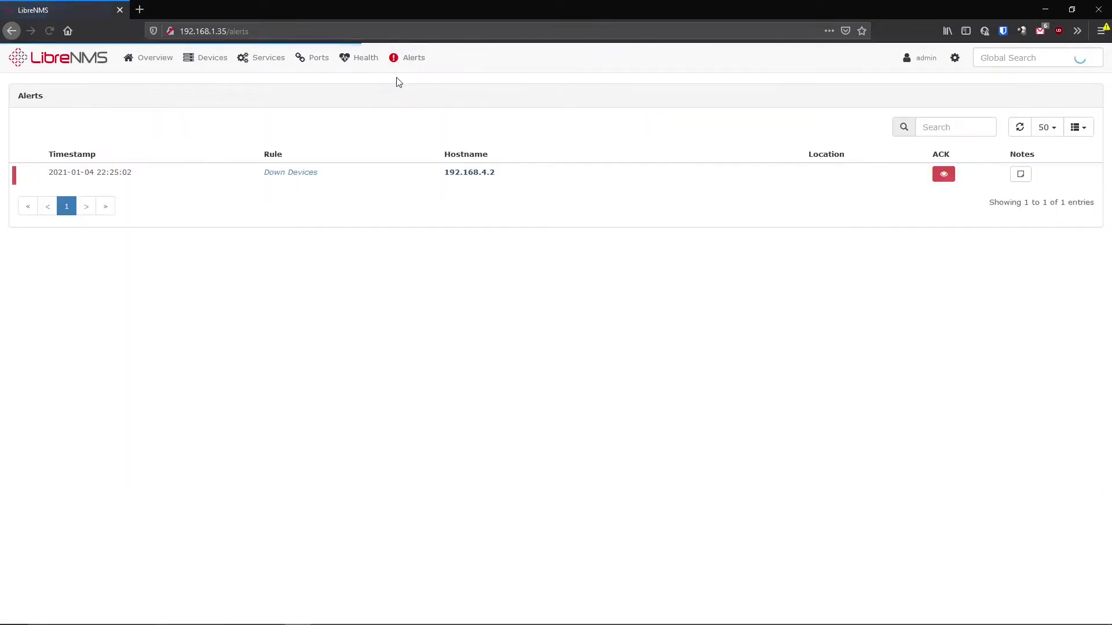
# - Open the Down Devices rule from the alert rules list, review its settings and close it without changes
pyautogui.moveTo(406, 58)
pyautogui.click(407, 139)
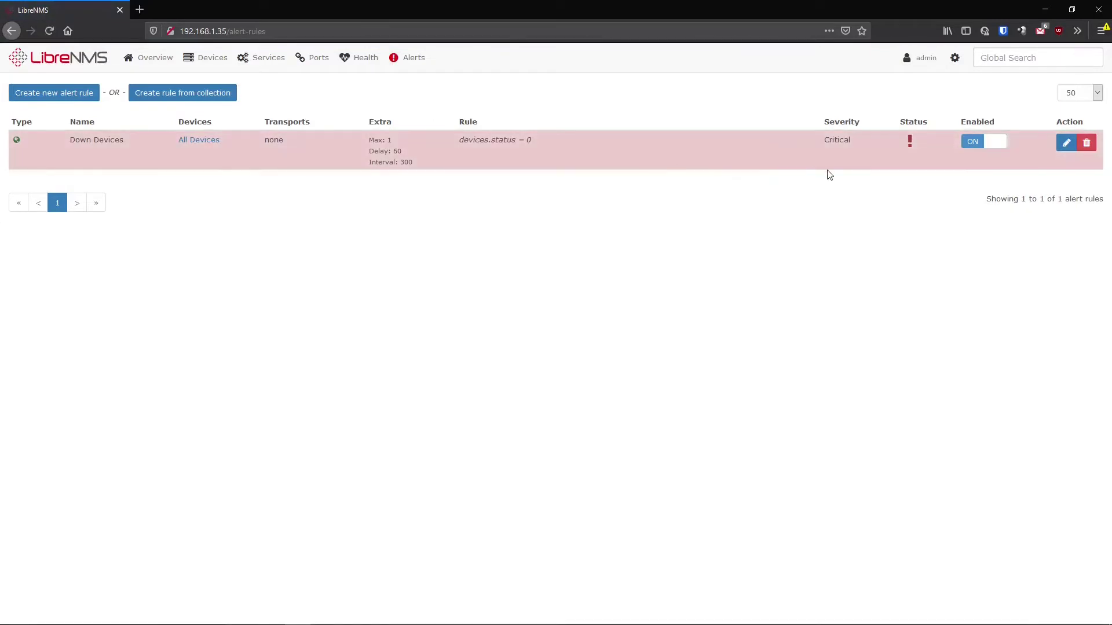
pyautogui.click(1067, 145)
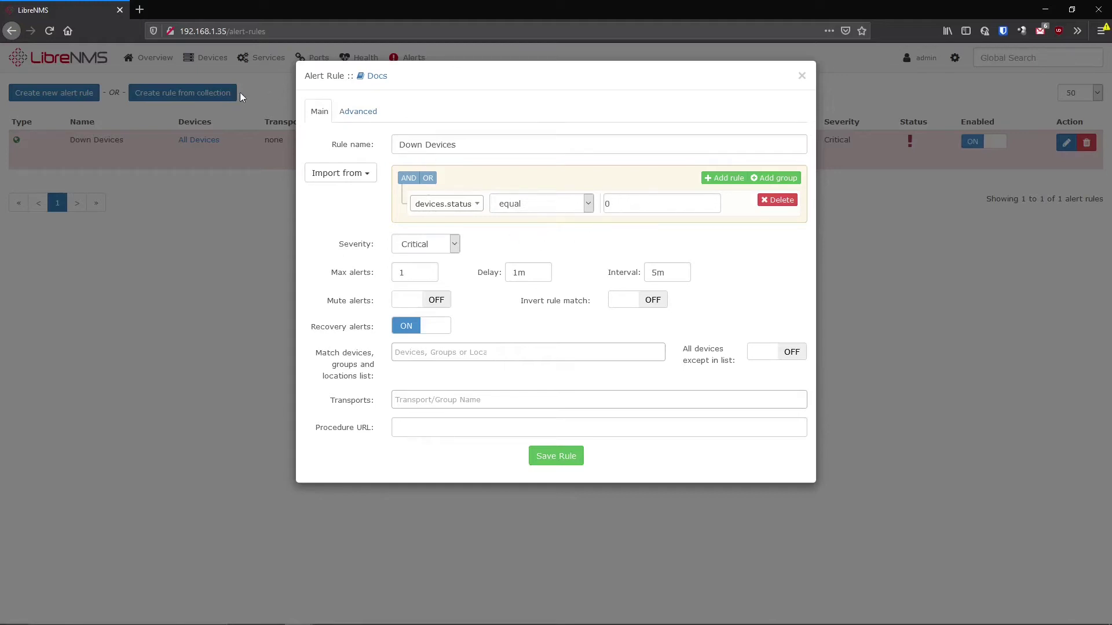
pyautogui.click(801, 76)
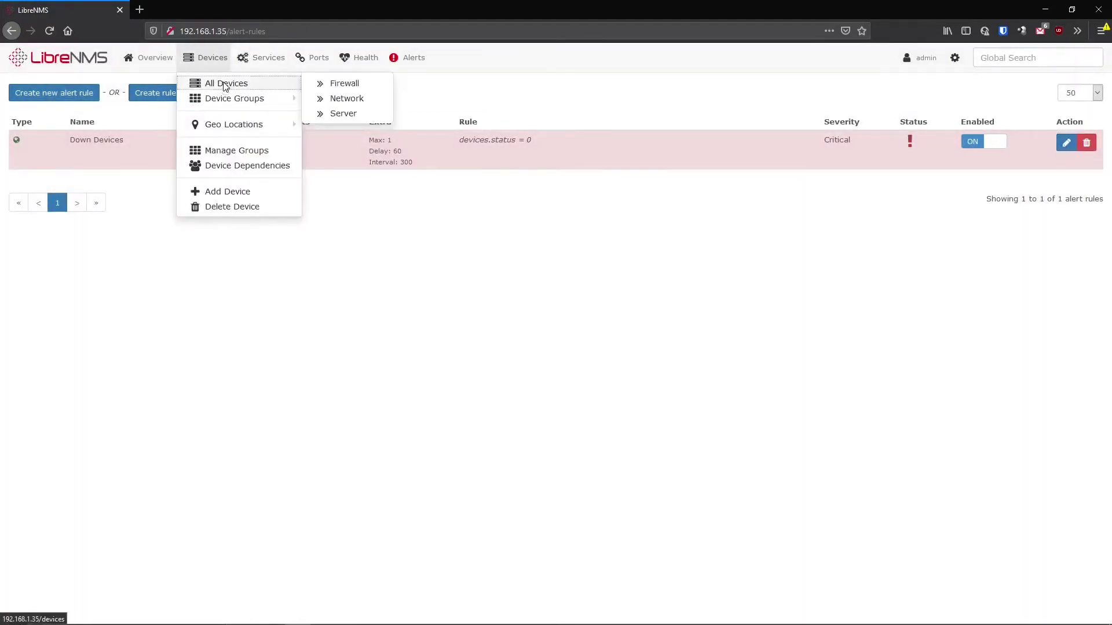
# - Open the settings of pfSense device 192.168.1.1, turn on its Ignore alert tag option and save the device
pyautogui.click(222, 81)
pyautogui.click(115, 218)
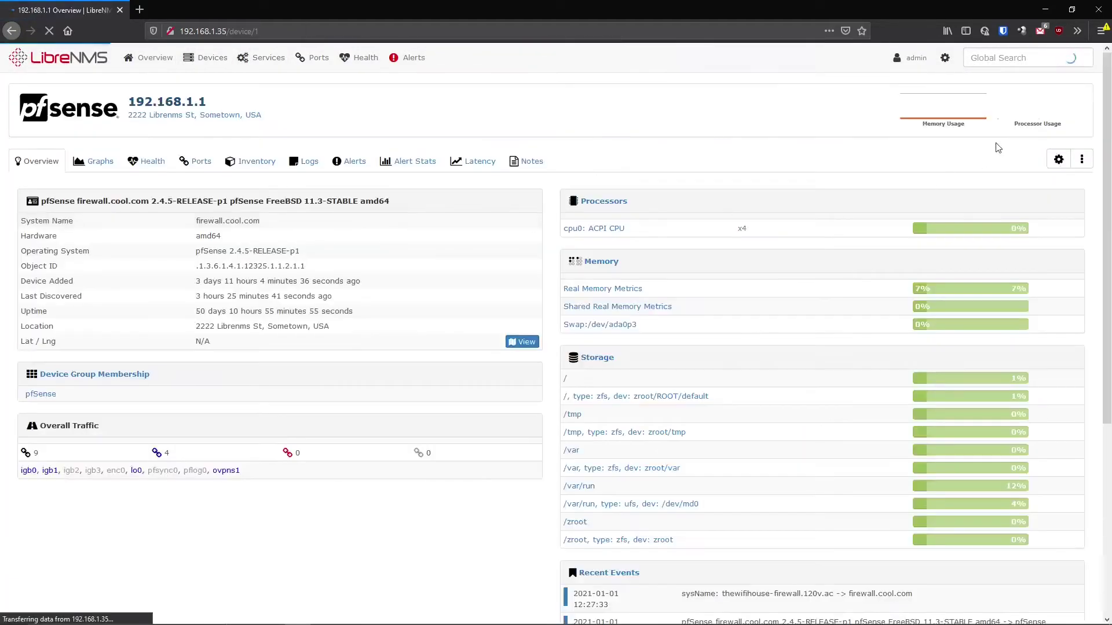
pyautogui.click(1059, 160)
pyautogui.scroll(-3, 331, 405)
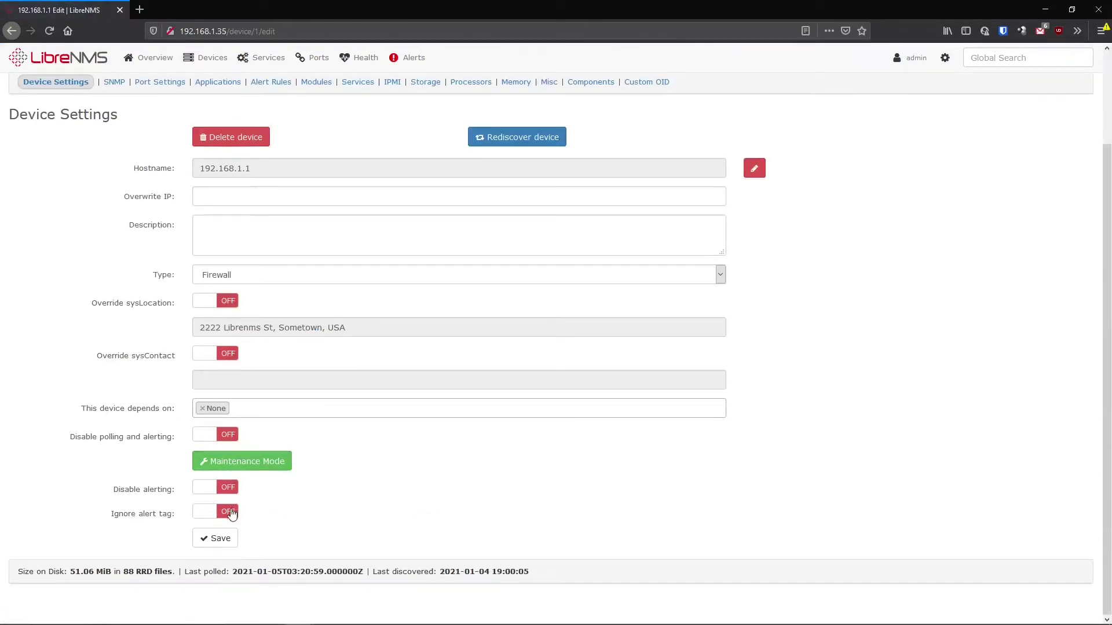
pyautogui.click(230, 512)
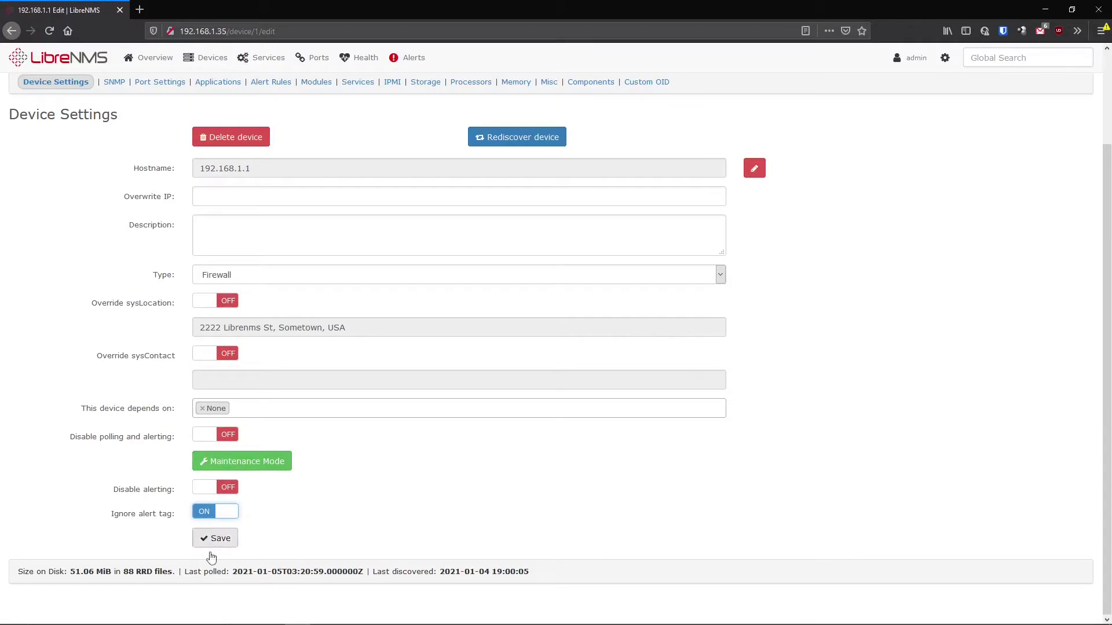
pyautogui.click(219, 514)
pyautogui.click(219, 514)
pyautogui.click(218, 538)
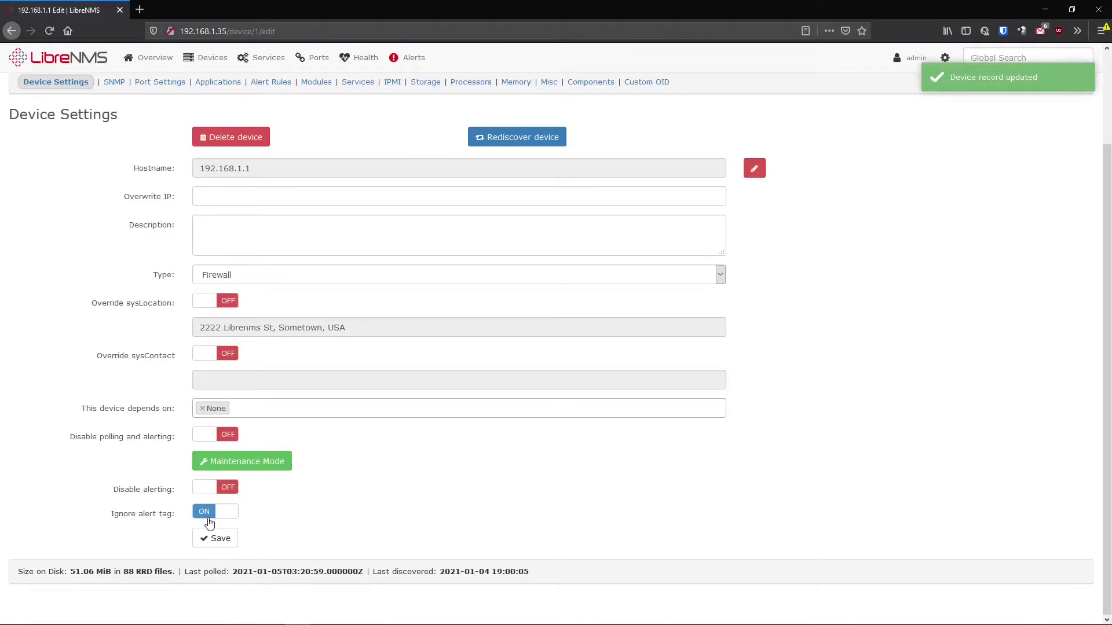
pyautogui.click(202, 537)
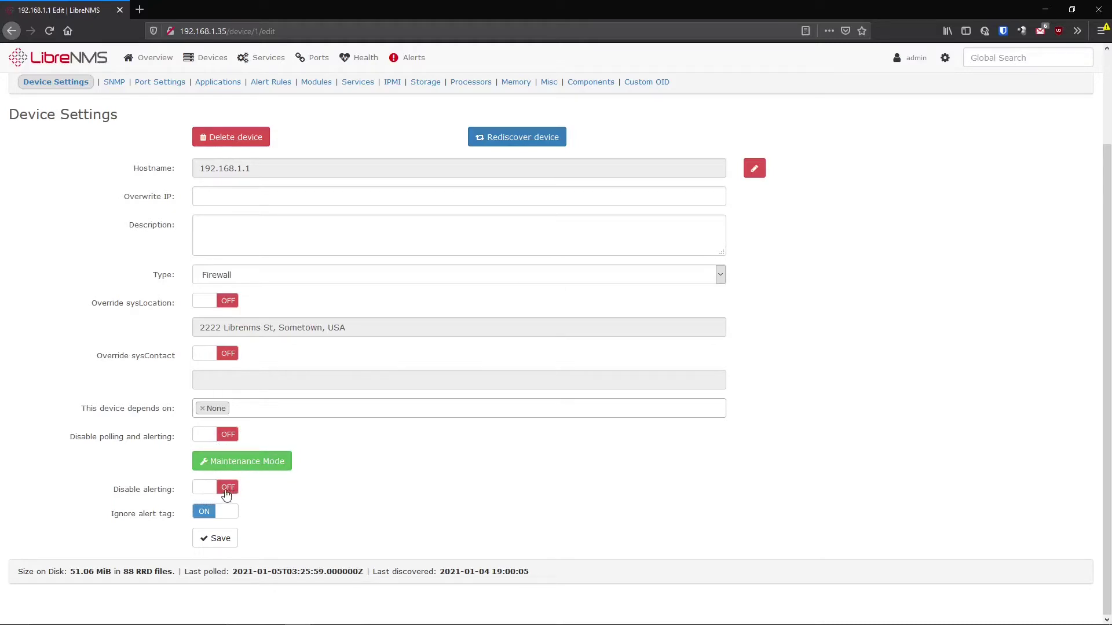
# - Check which device the active alert notifications list, and open the Down Devices rule for editing from the alert rules
pyautogui.moveTo(429, 57)
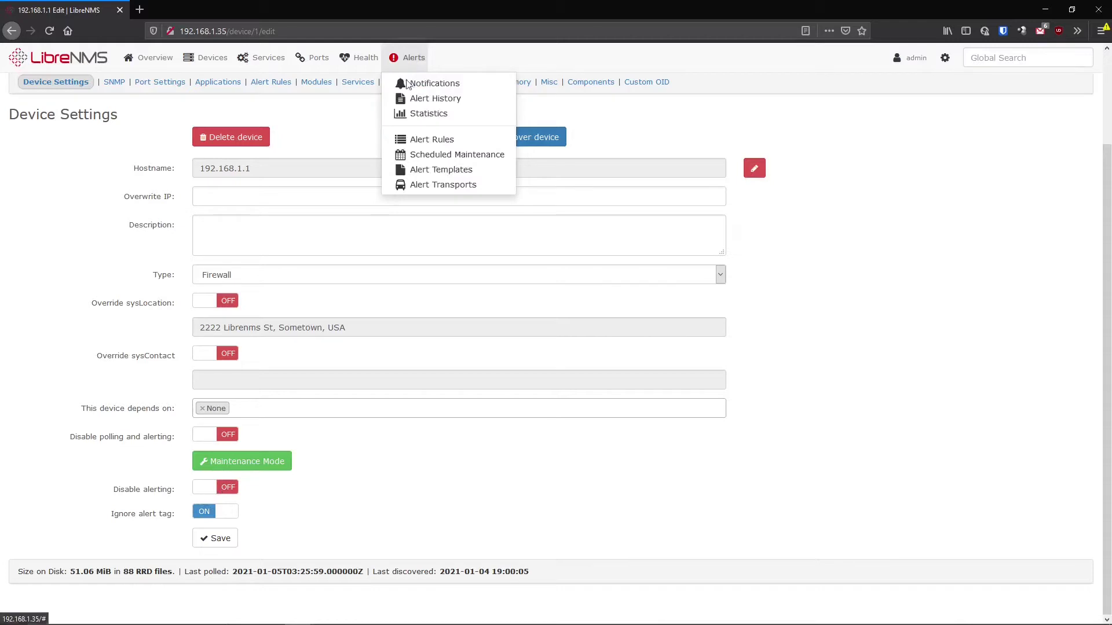
pyautogui.click(412, 85)
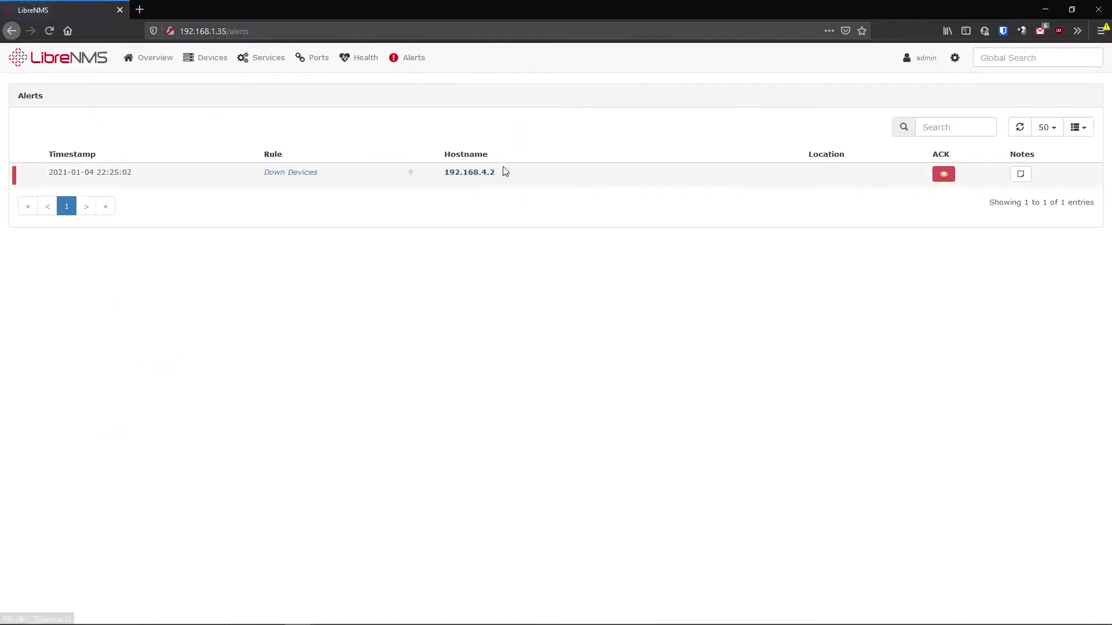
pyautogui.moveTo(413, 57)
pyautogui.click(426, 142)
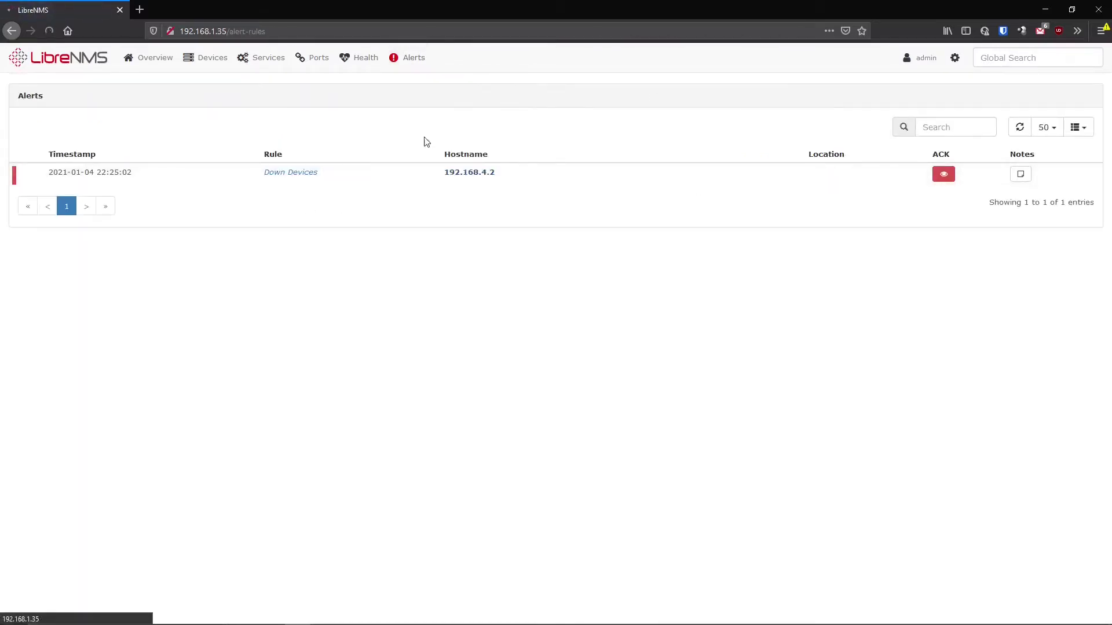
pyautogui.click(1066, 143)
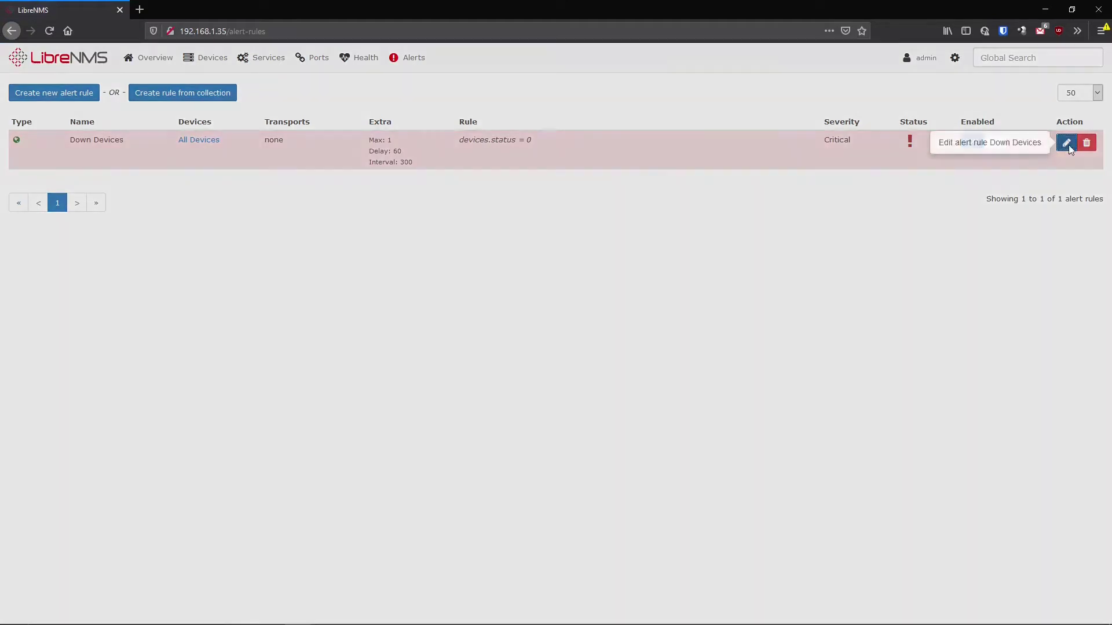
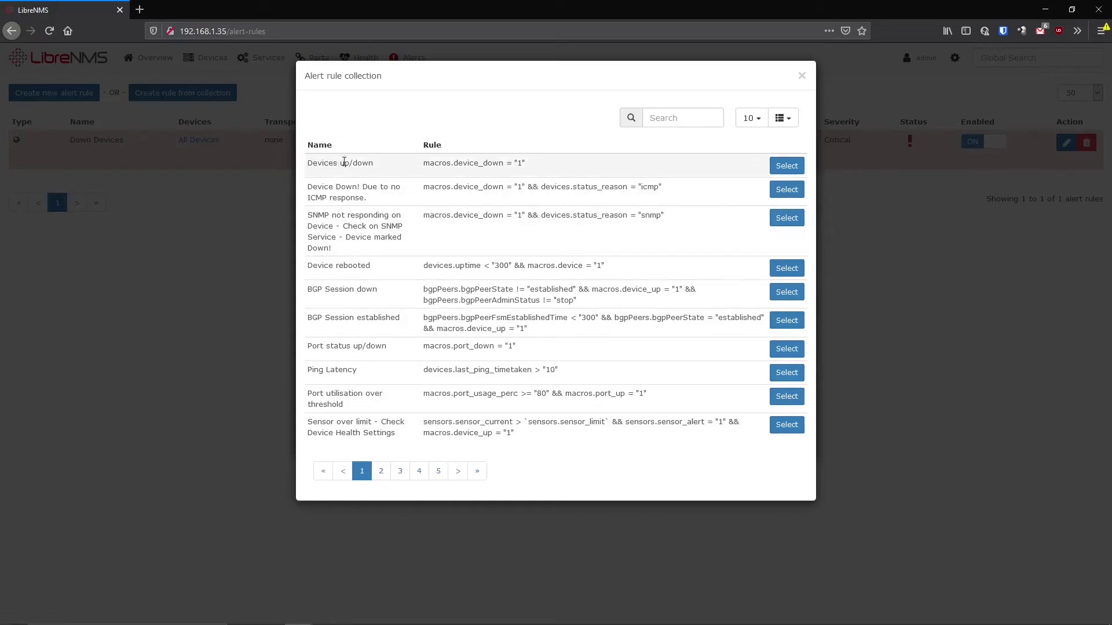
# - Examine the rule expressions of Devices up/down and BGP Session down in the alert rule collection
pyautogui.moveTo(531, 173); pyautogui.dragTo(439, 162)
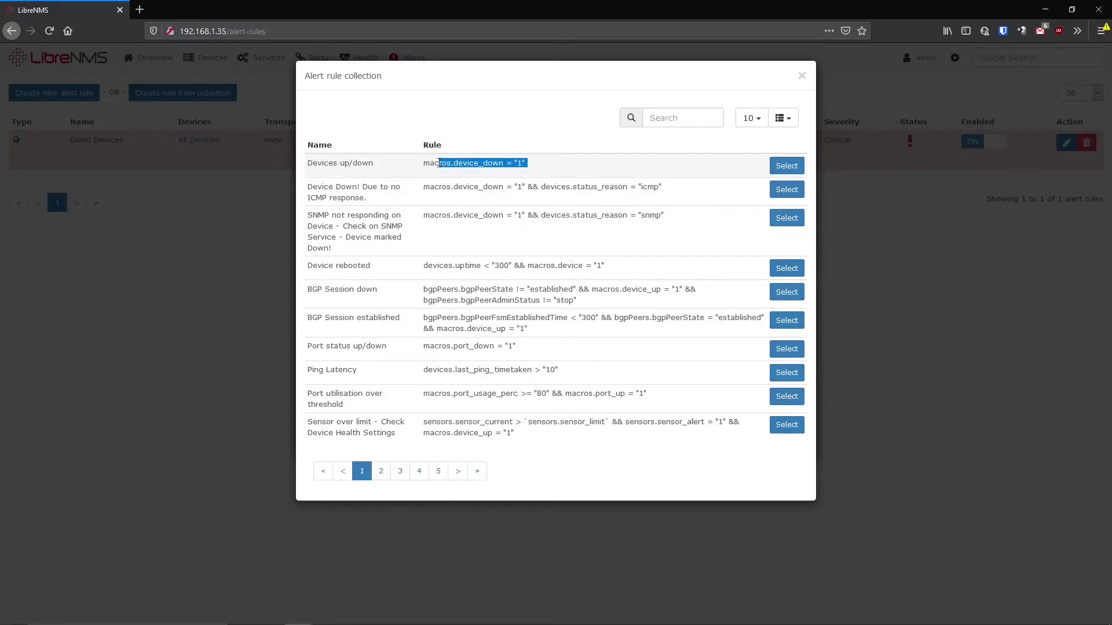
pyautogui.click(433, 164)
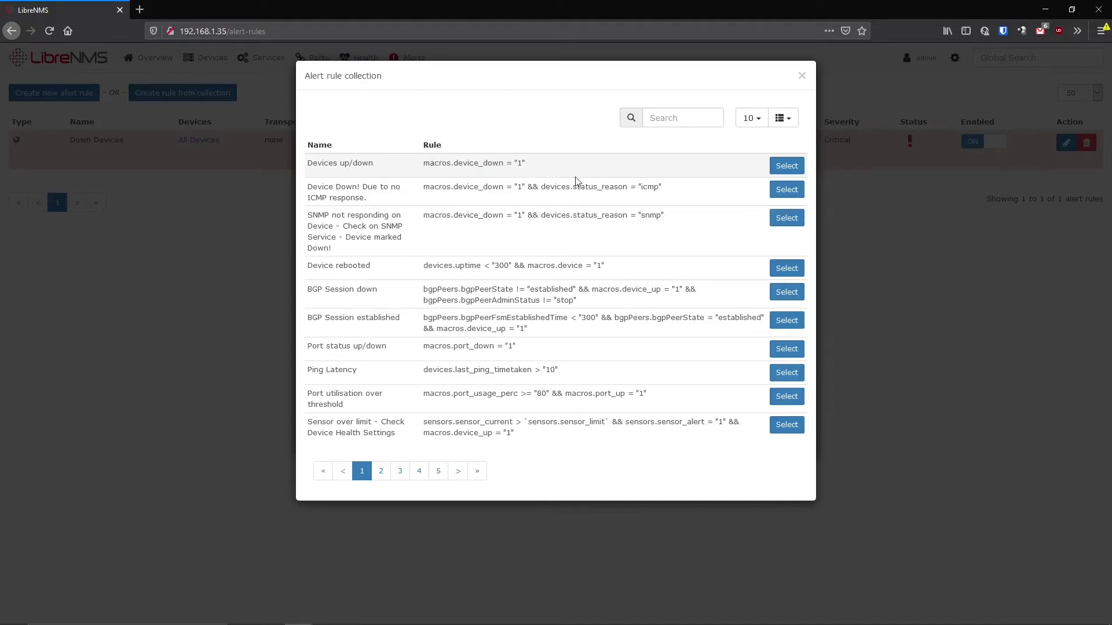
pyautogui.moveTo(504, 166); pyautogui.dragTo(429, 159)
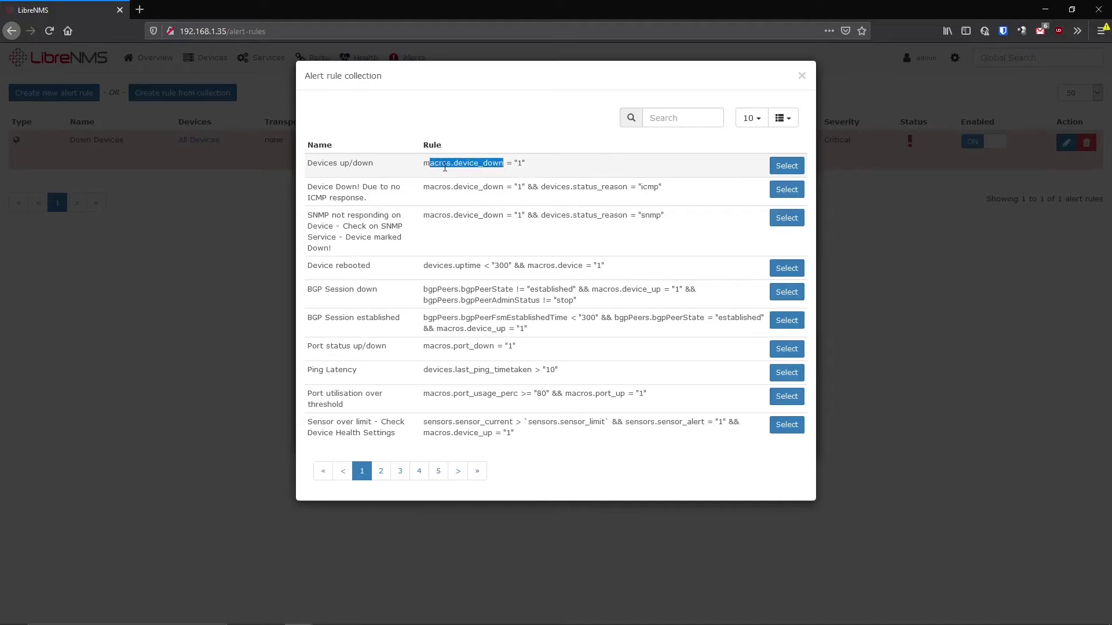
pyautogui.moveTo(597, 306); pyautogui.dragTo(446, 287)
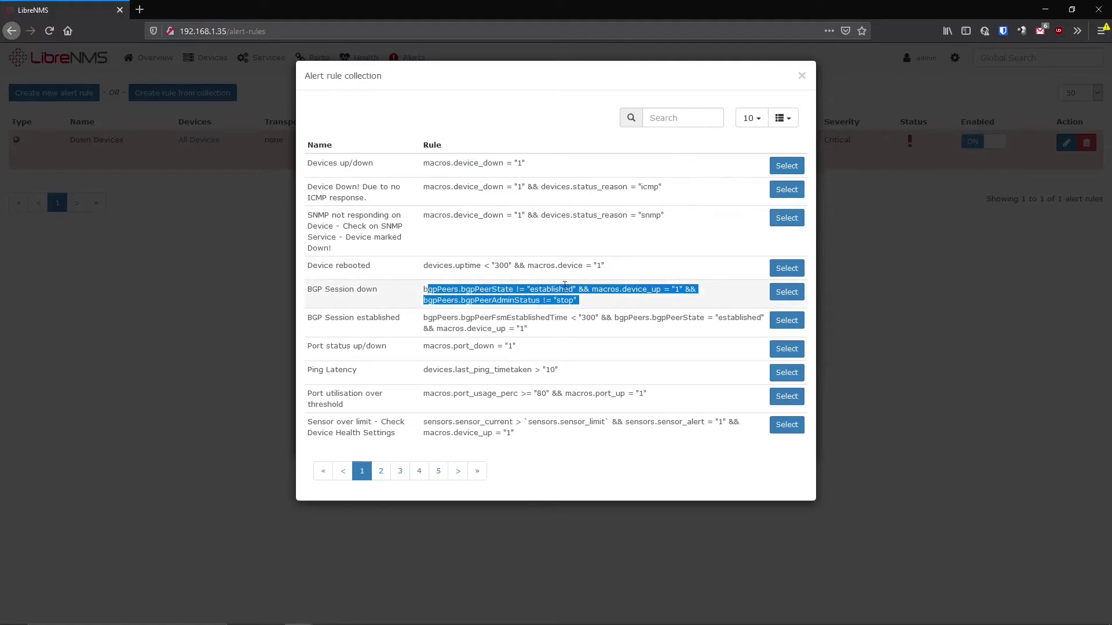
# - Sort the rule collection by rule and by name, search it for Device and close it
pyautogui.click(509, 146)
pyautogui.click(459, 148)
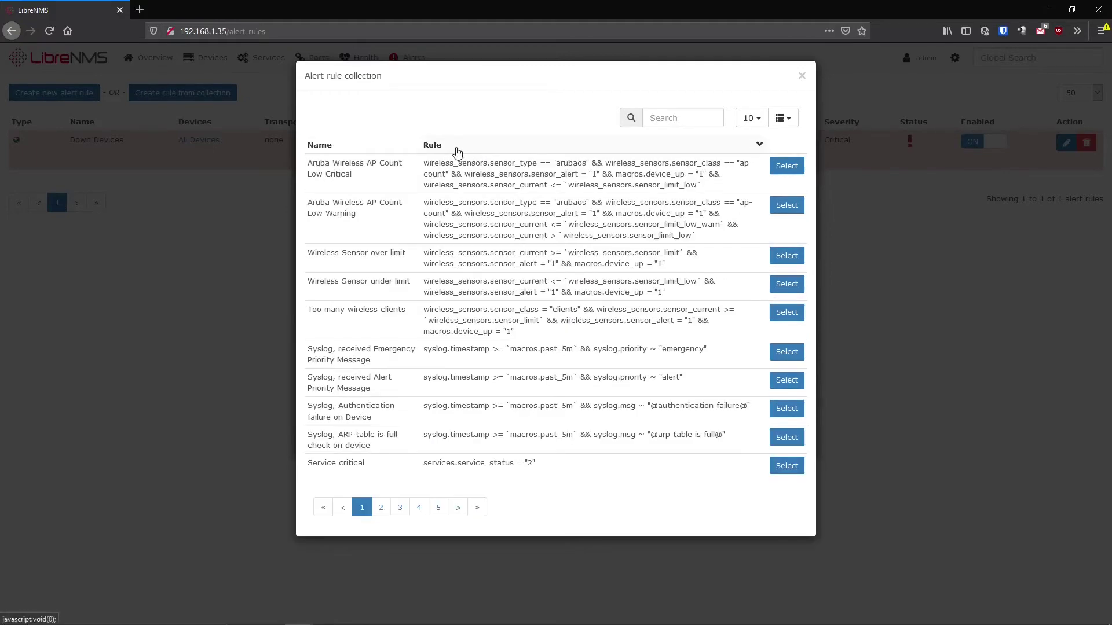
pyautogui.click(372, 148)
pyautogui.click(372, 149)
pyautogui.click(370, 149)
pyautogui.click(666, 118)
pyautogui.write('Device')
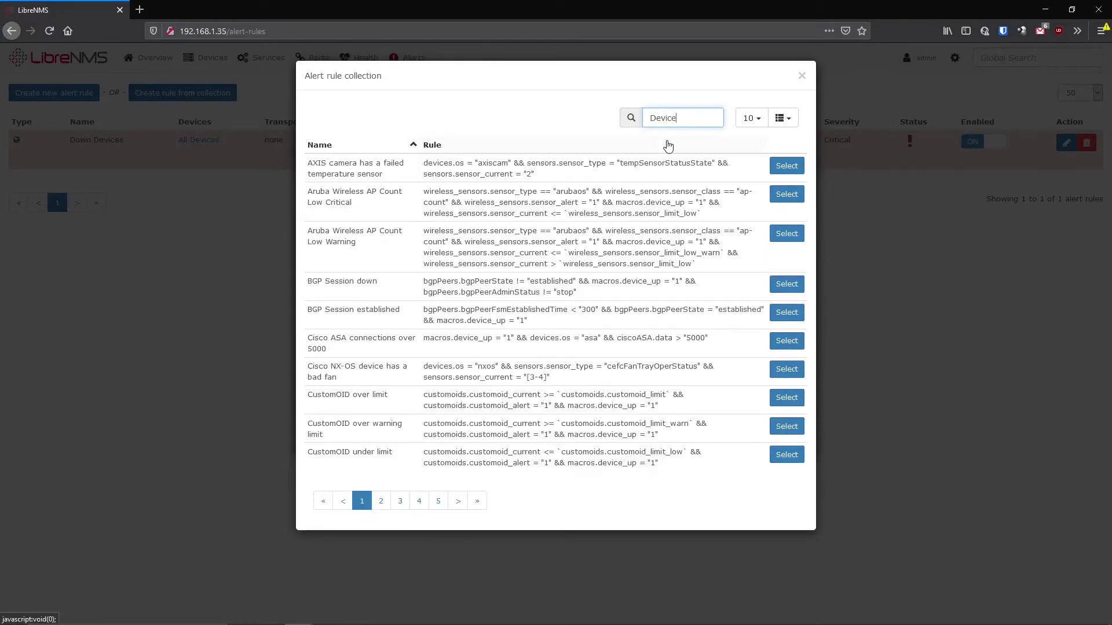
pyautogui.click(801, 76)
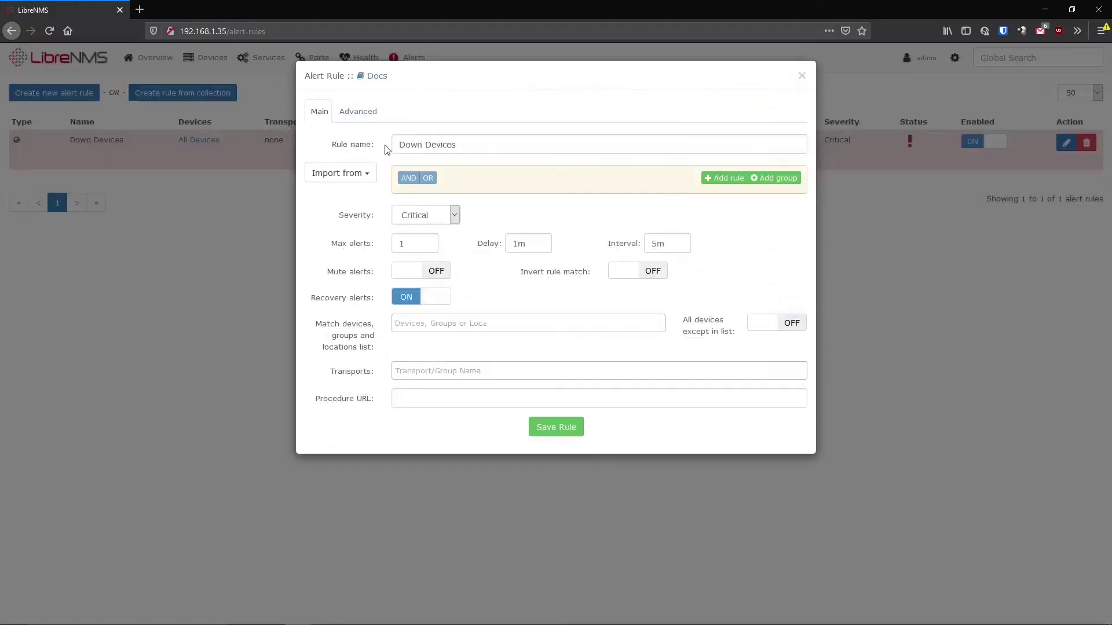
# - Import the Devices up/down rule from the rule collection into the alert rule form and save it
pyautogui.click(364, 180)
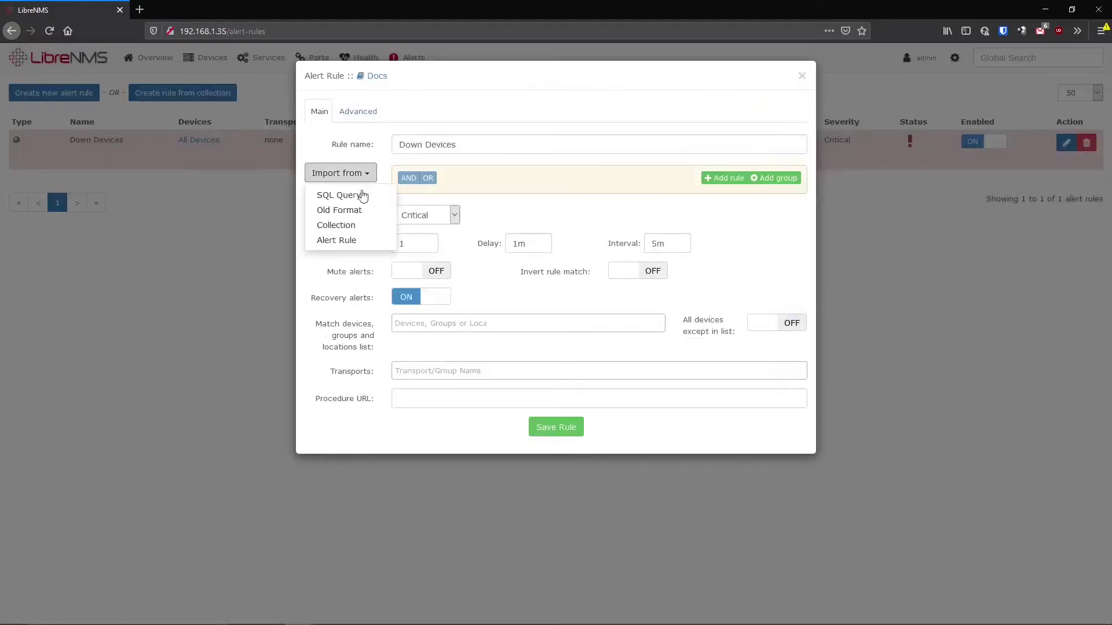
pyautogui.click(347, 224)
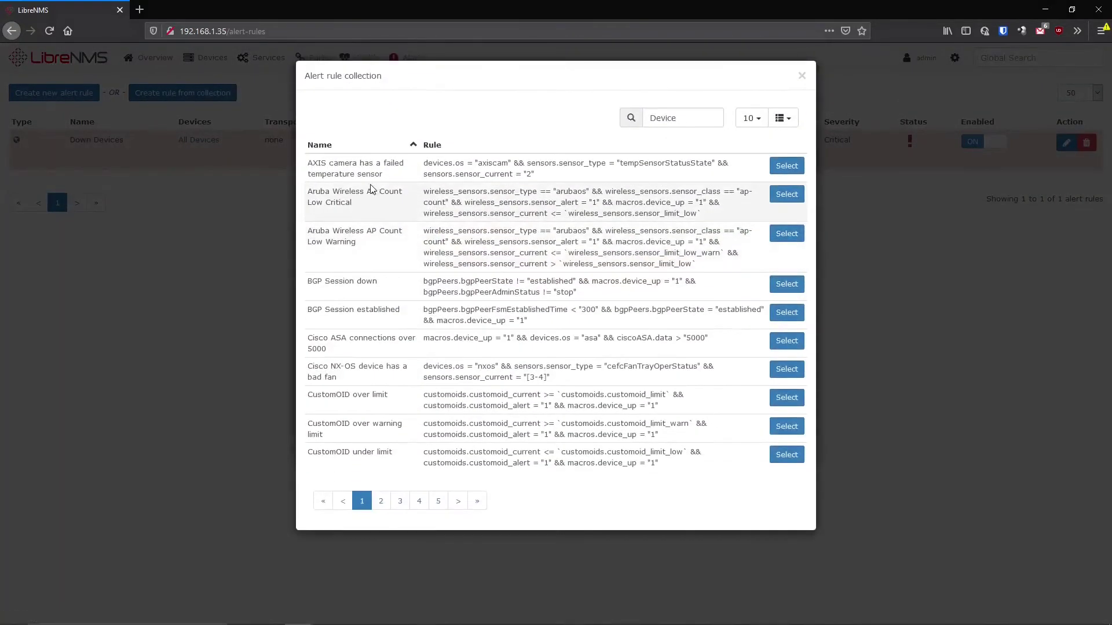
pyautogui.click(381, 501)
pyautogui.doubleClick(691, 120)
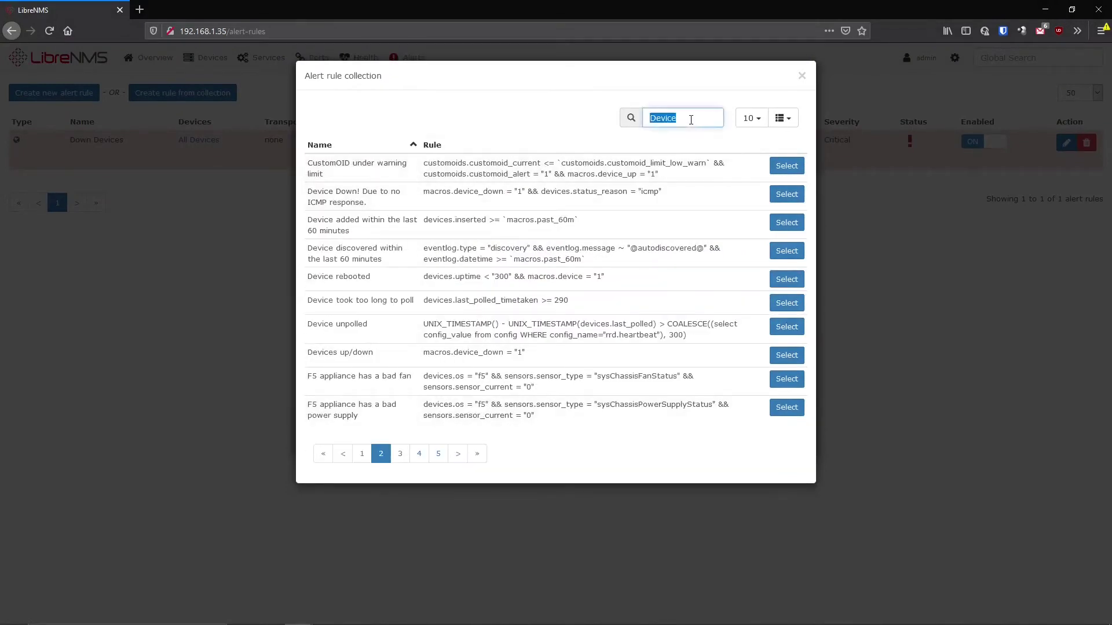
pyautogui.write('Device')
pyautogui.click(640, 114)
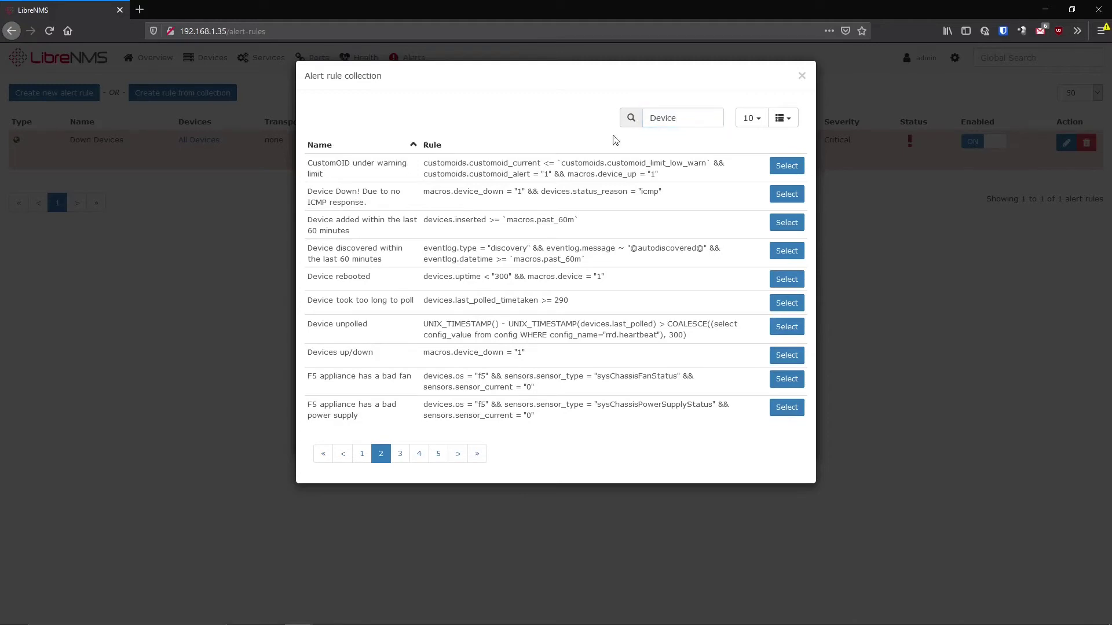
pyautogui.click(786, 355)
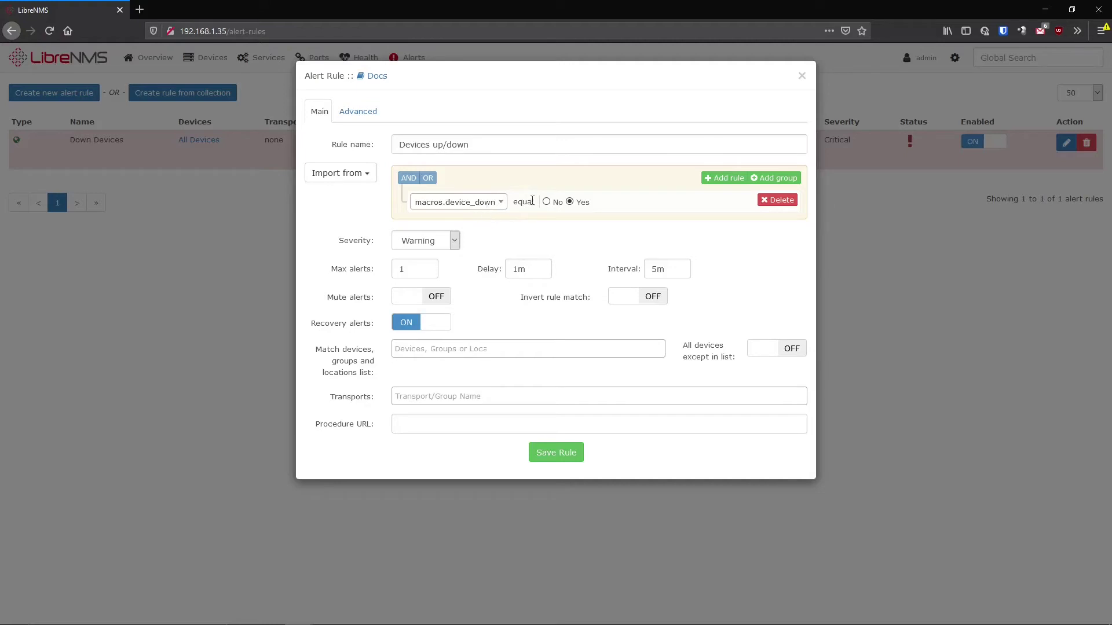
pyautogui.click(568, 452)
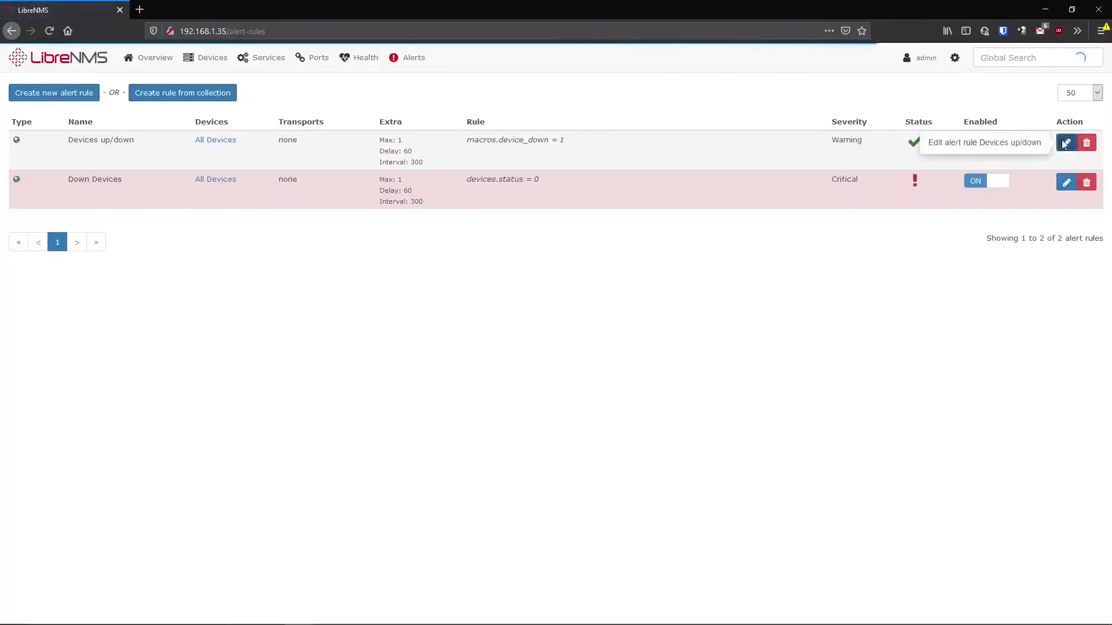
# - Open the Devices up/down rule, examine the status, disabled and ignore conditions in its advanced SQL query, and save it without changes
pyautogui.click(1066, 143)
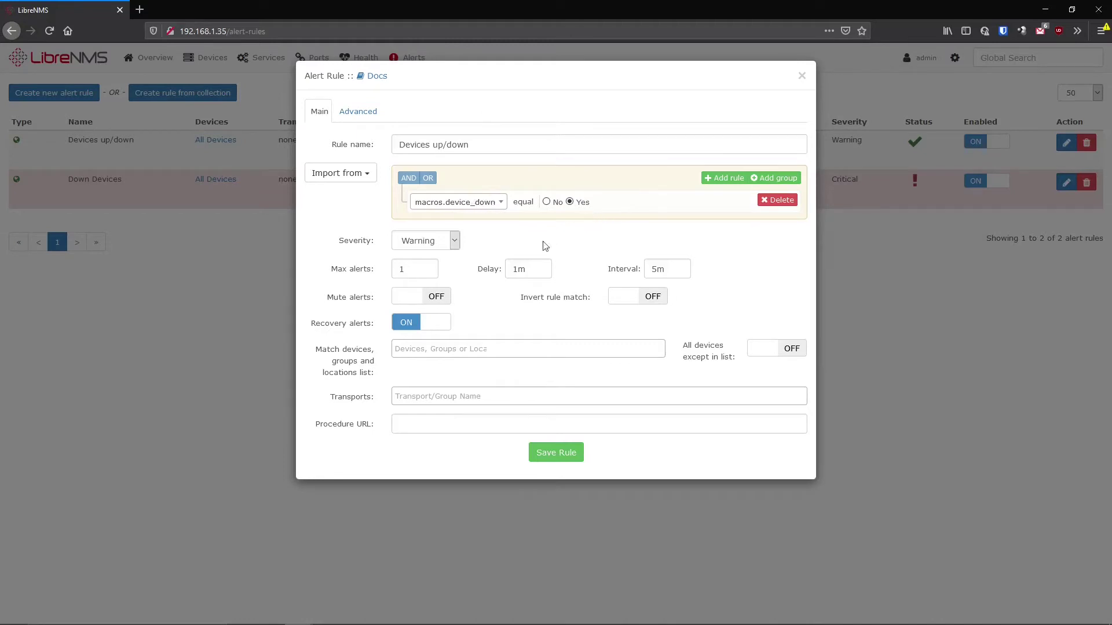
pyautogui.click(358, 112)
pyautogui.moveTo(410, 171); pyautogui.dragTo(763, 174)
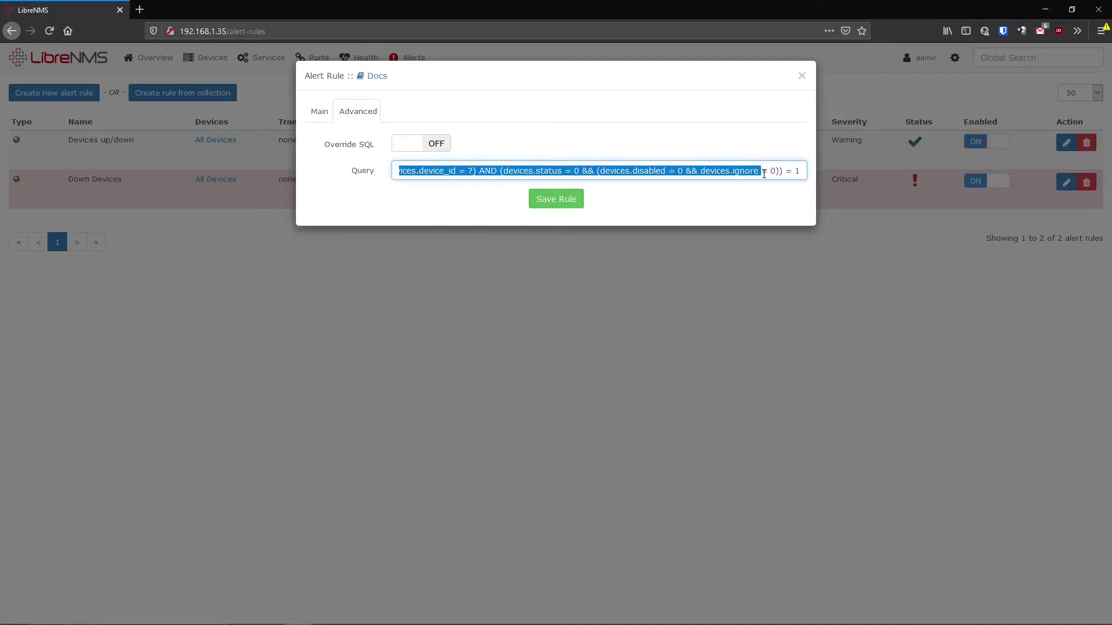
pyautogui.click(629, 174)
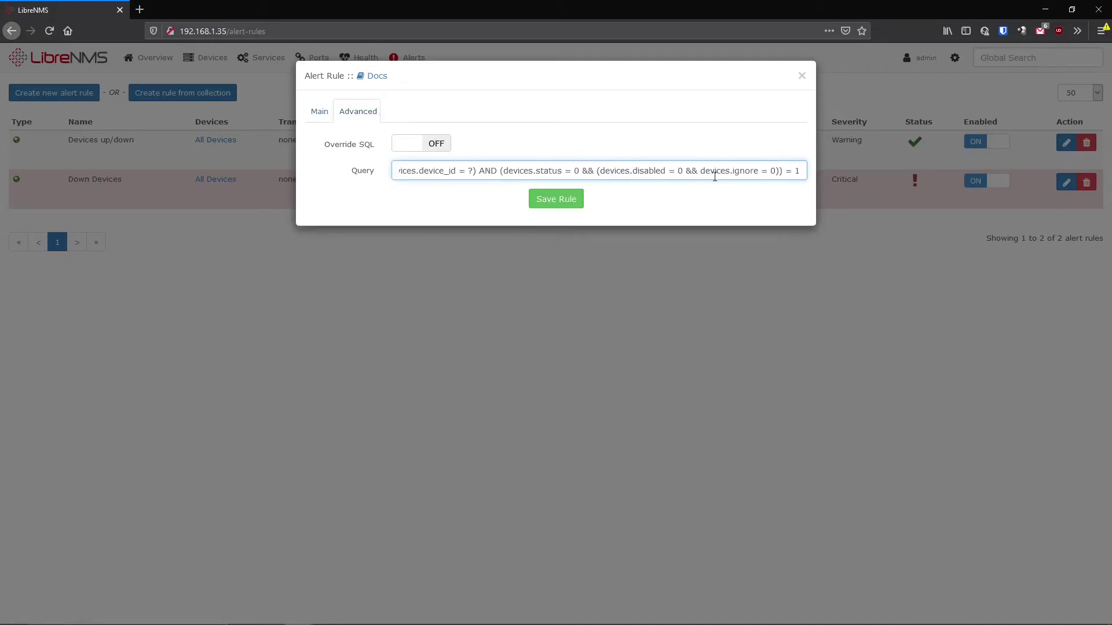
pyautogui.moveTo(525, 174)
pyautogui.mouseDown()
pyautogui.moveTo(571, 172)
pyautogui.moveTo(511, 174)
pyautogui.mouseUp()
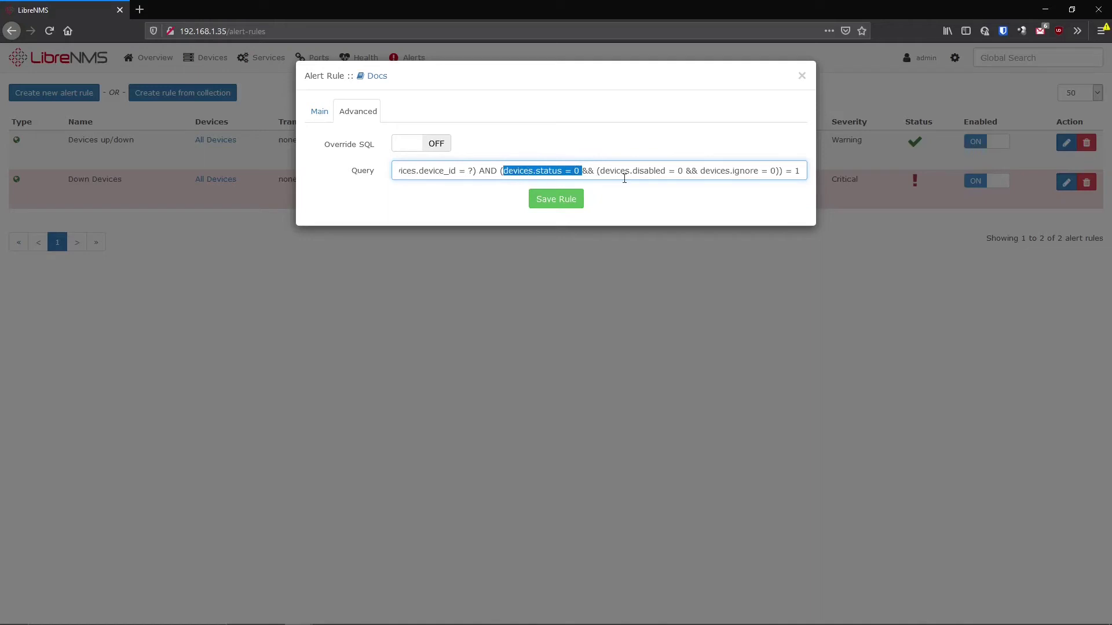
pyautogui.click(600, 177)
pyautogui.moveTo(600, 178); pyautogui.dragTo(770, 174)
pyautogui.click(770, 174)
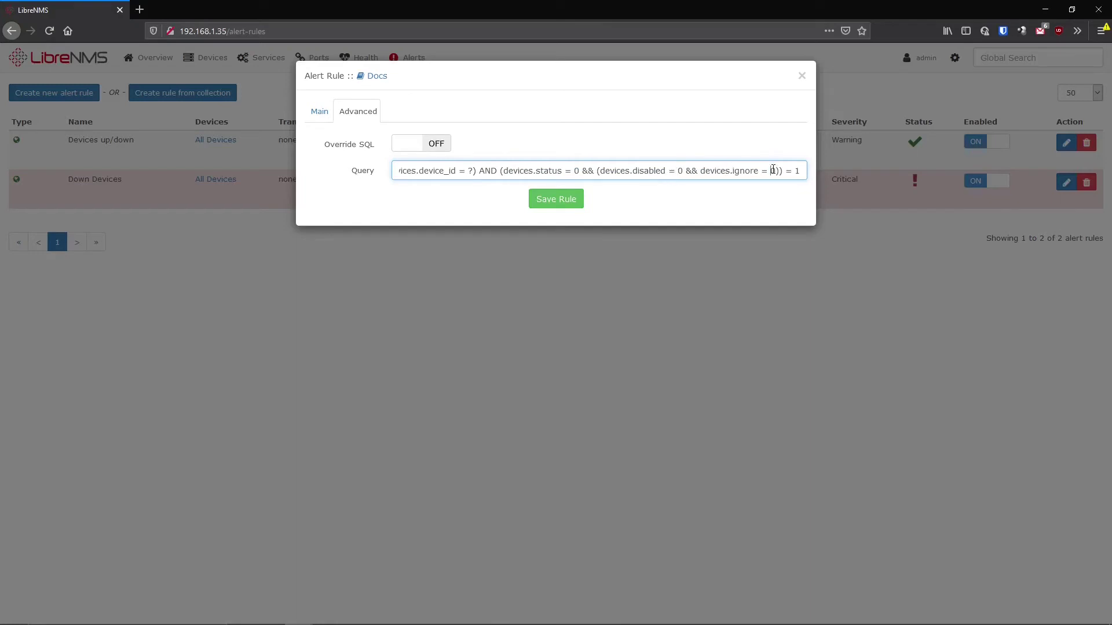
pyautogui.moveTo(773, 171); pyautogui.dragTo(753, 169)
pyautogui.click(557, 199)
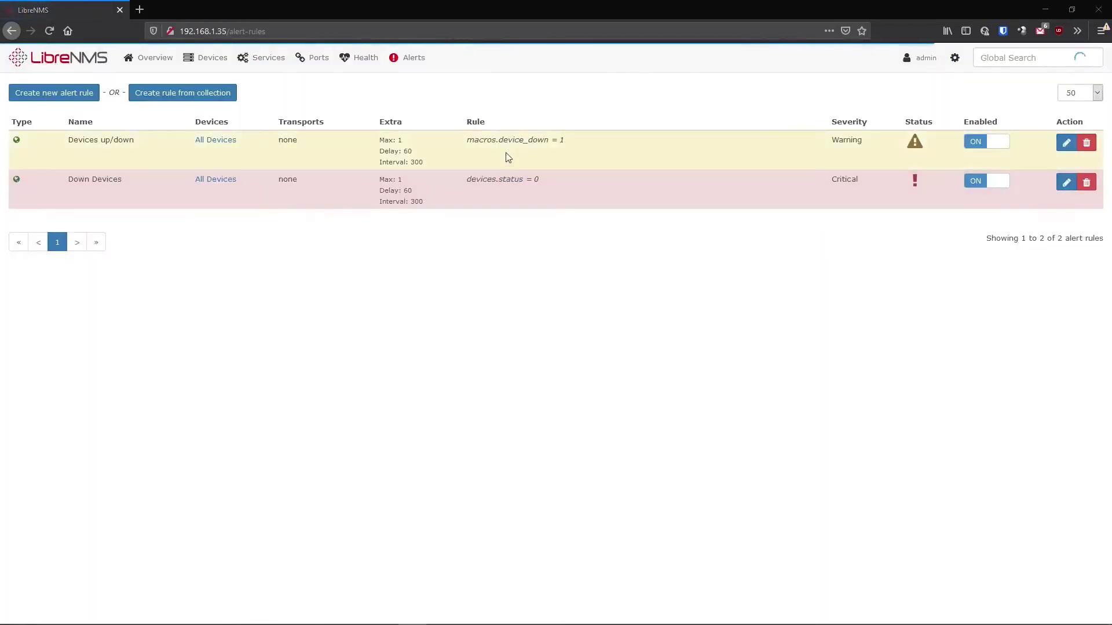
# - Open the active alert notifications and check which devices the Devices up/down and Down Devices rules report
pyautogui.moveTo(418, 65)
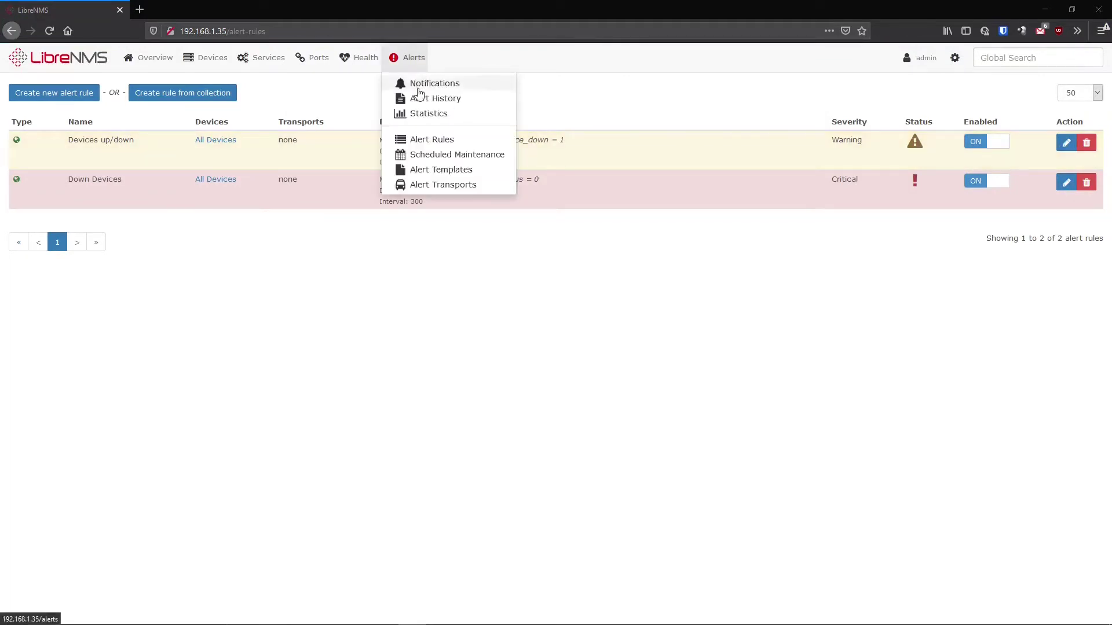
pyautogui.click(417, 86)
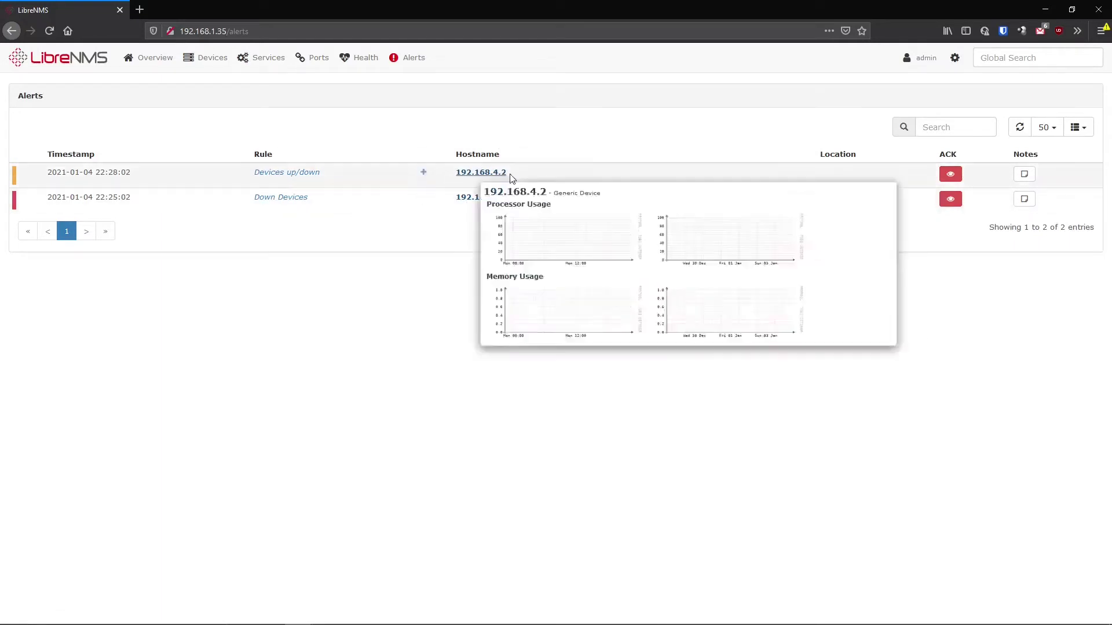
pyautogui.click(407, 57)
pyautogui.click(427, 359)
pyautogui.click(412, 62)
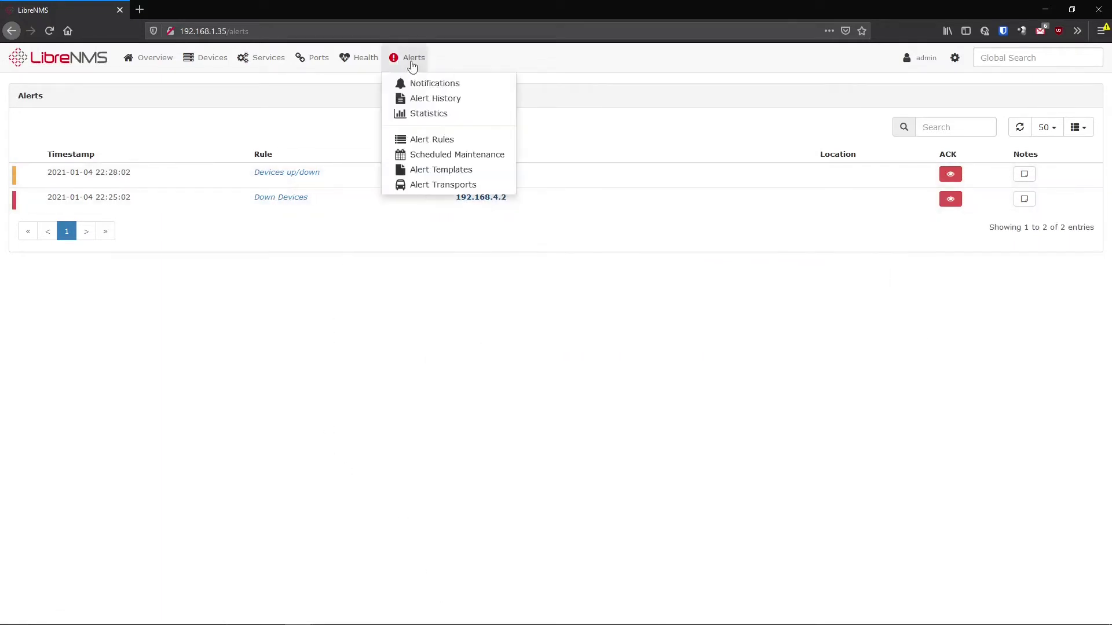
pyautogui.click(313, 153)
# - Create a new alert rule with the condition devices.notes begins with --ALERT--
pyautogui.click(407, 57)
pyautogui.click(420, 144)
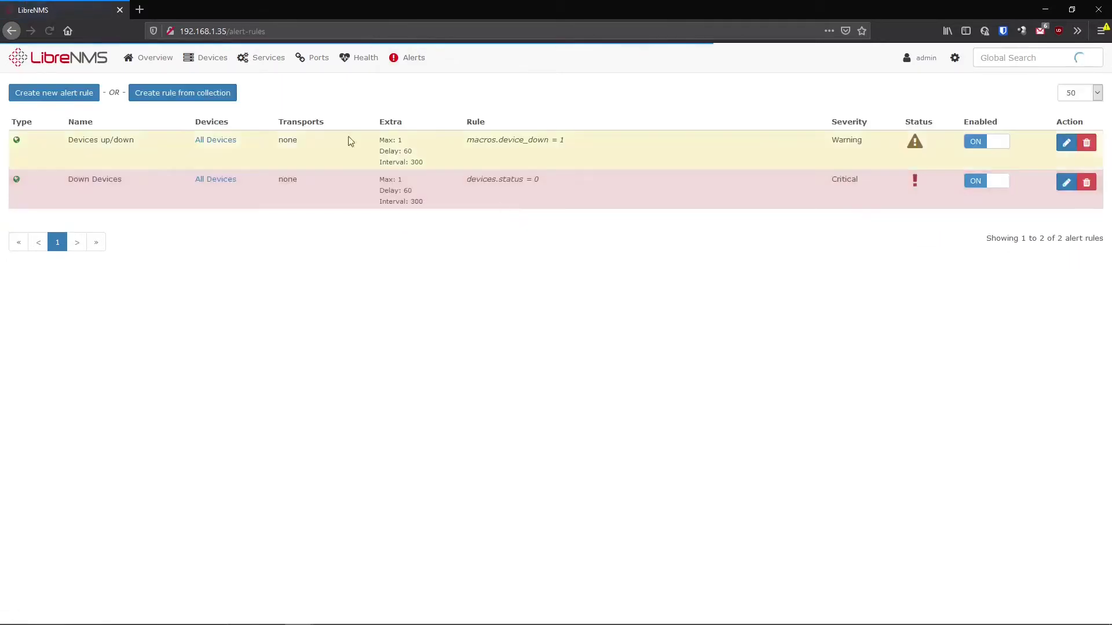
pyautogui.click(68, 94)
pyautogui.click(444, 203)
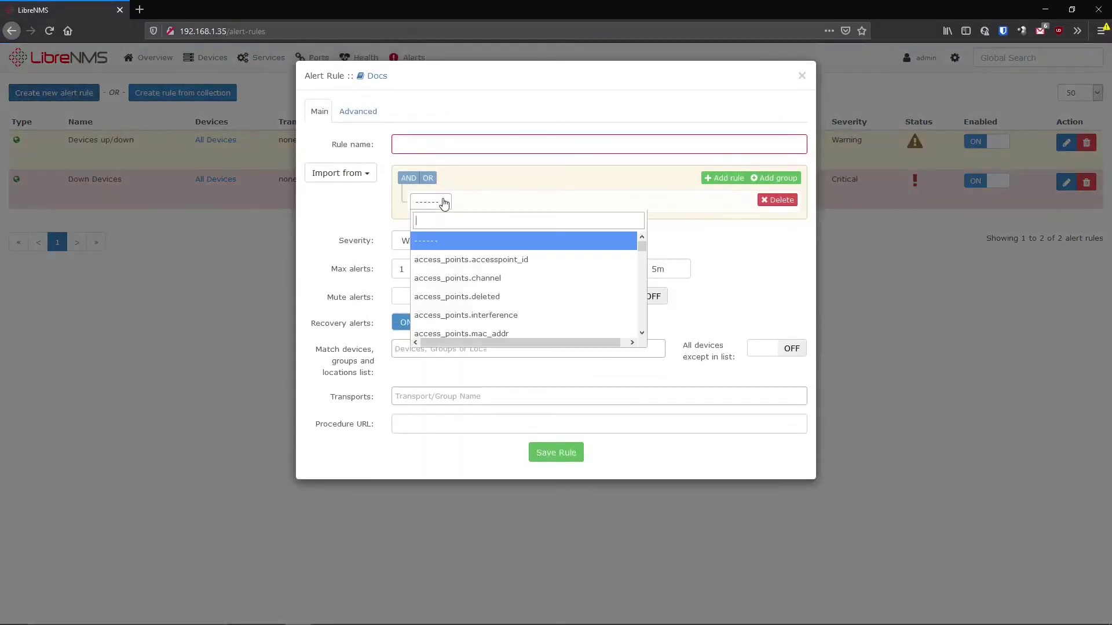
pyautogui.write('device')
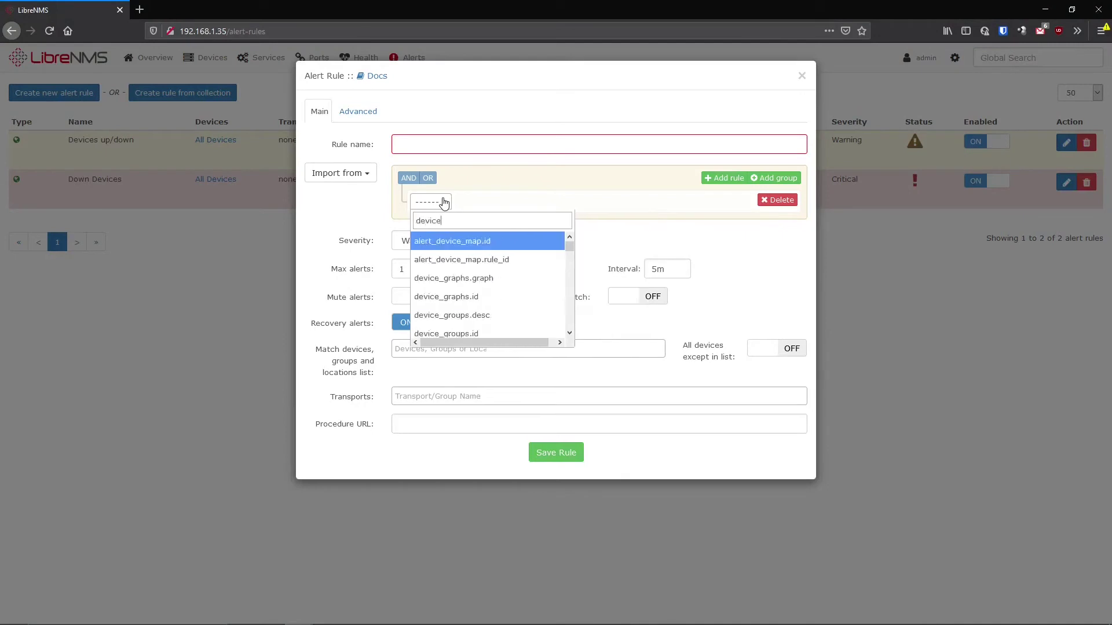
pyautogui.write('s.not')
pyautogui.press('Return')
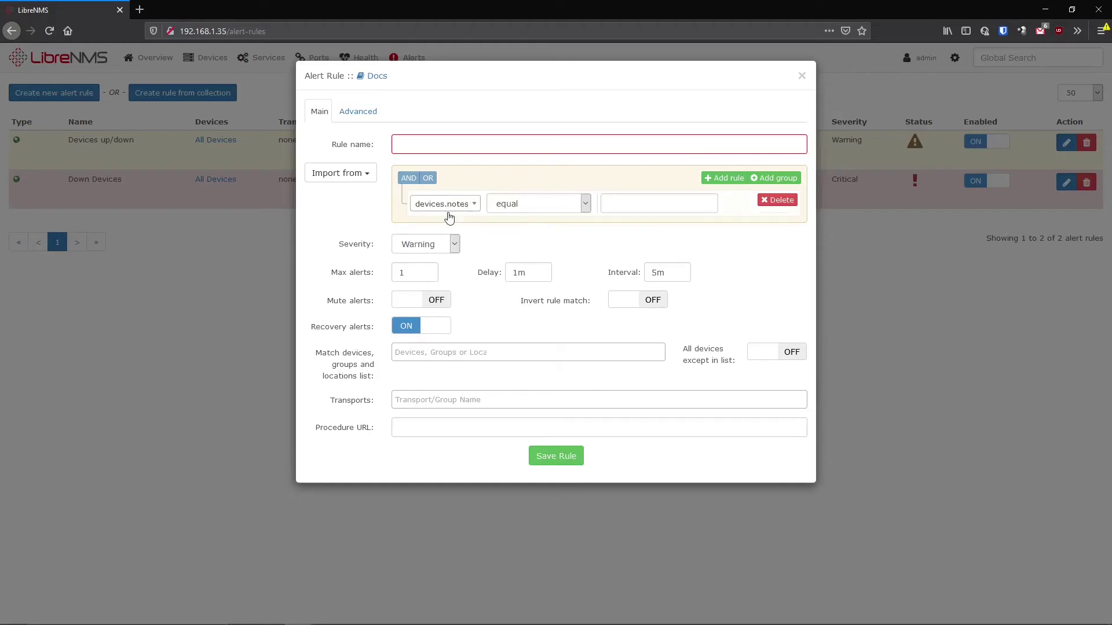
pyautogui.click(624, 201)
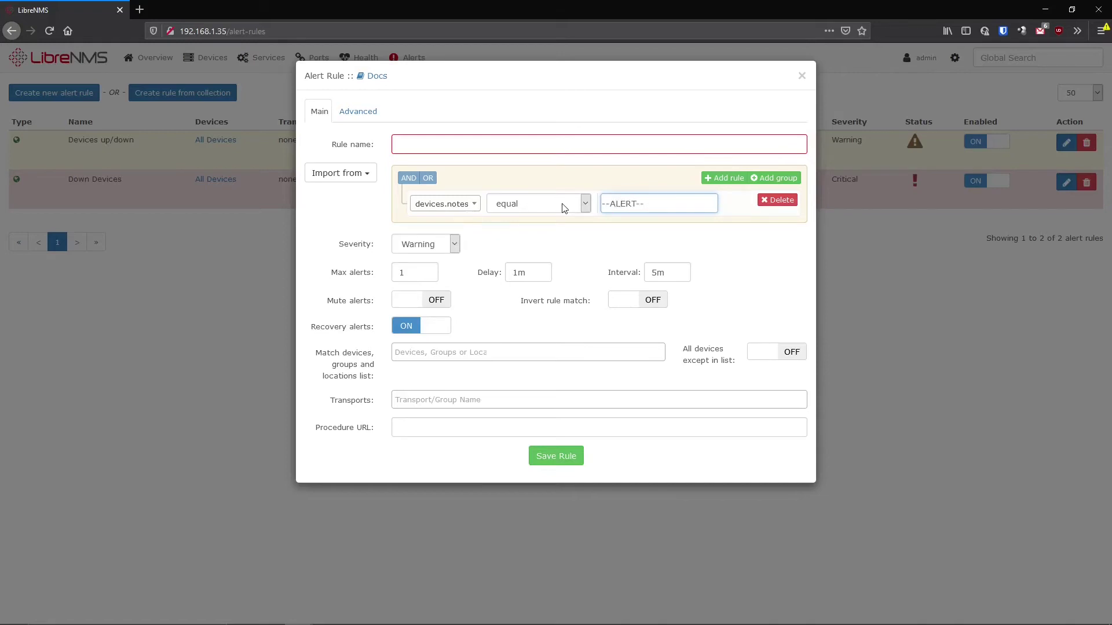
pyautogui.click(500, 207)
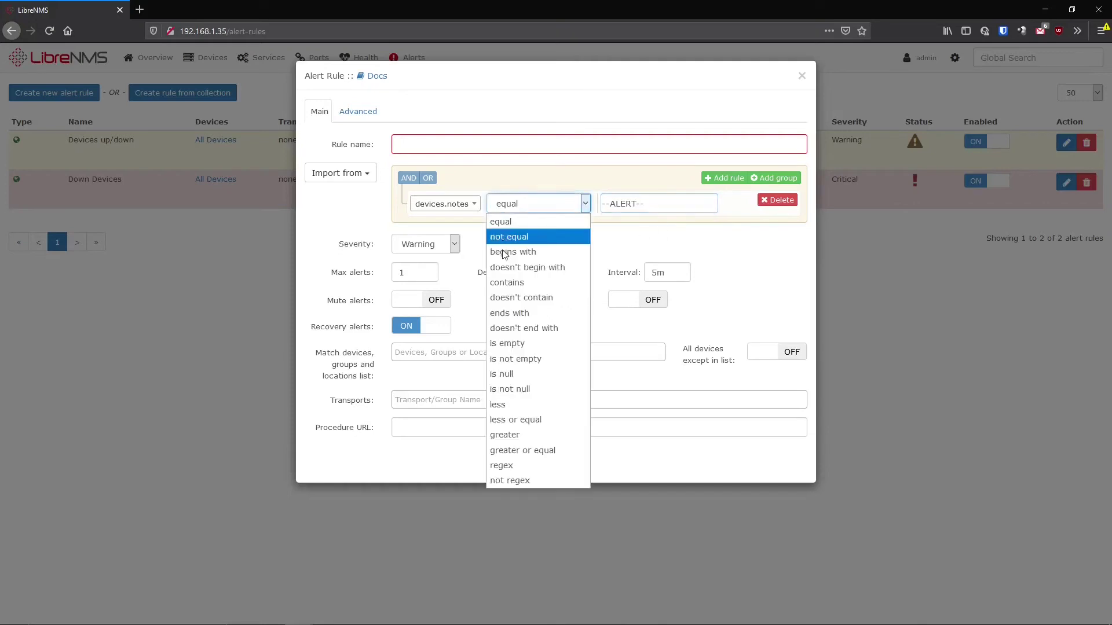
pyautogui.click(545, 253)
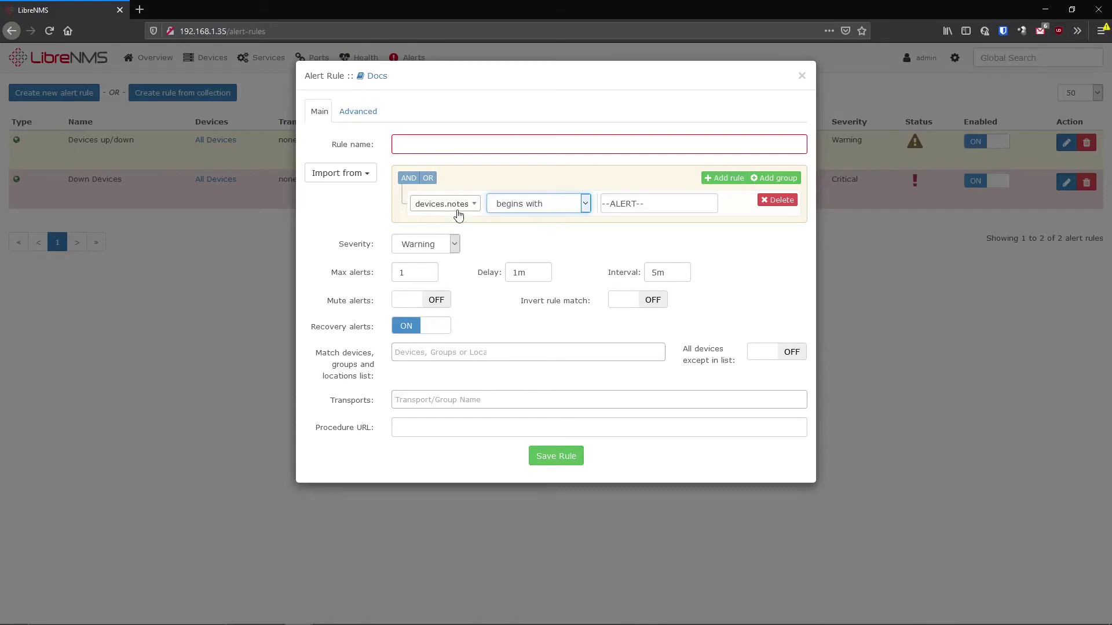
# - Name the new alert rule Manual Alert and save it
pyautogui.click(492, 140)
pyautogui.write('Manual Alert')
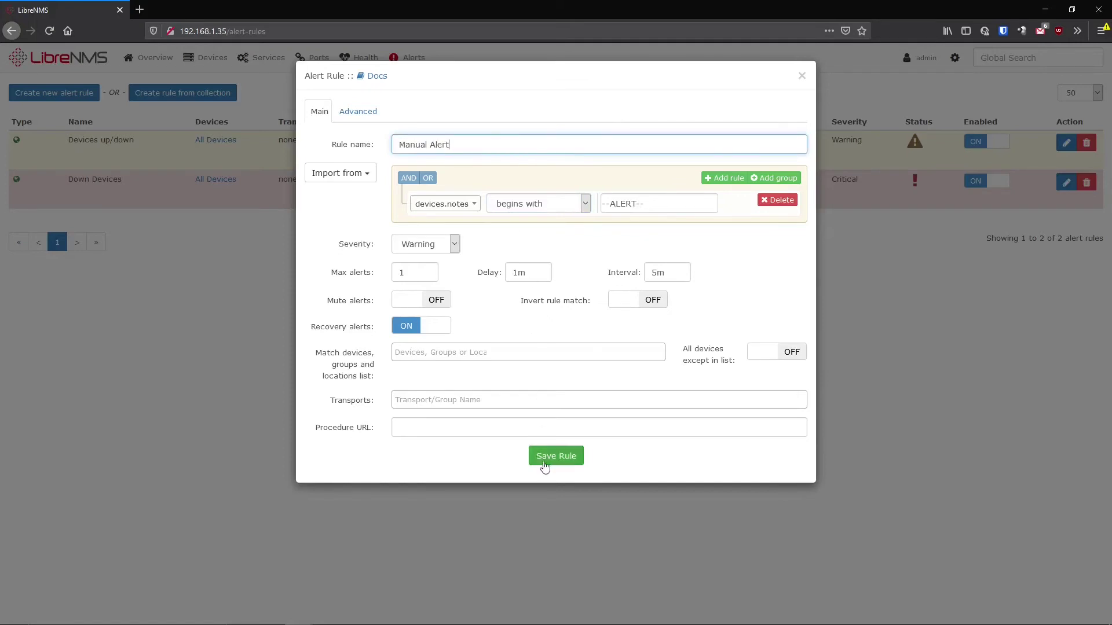
pyautogui.click(568, 457)
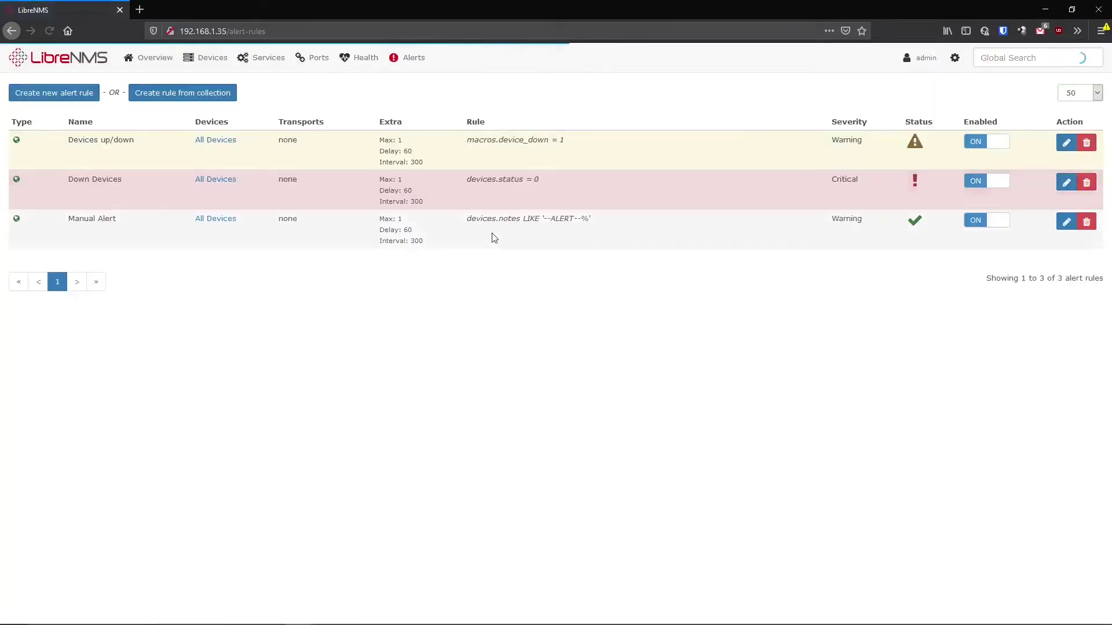
# - Open the device notes of 192.168.1.1 and save them with the text --ALERT--
pyautogui.moveTo(205, 57)
pyautogui.click(211, 83)
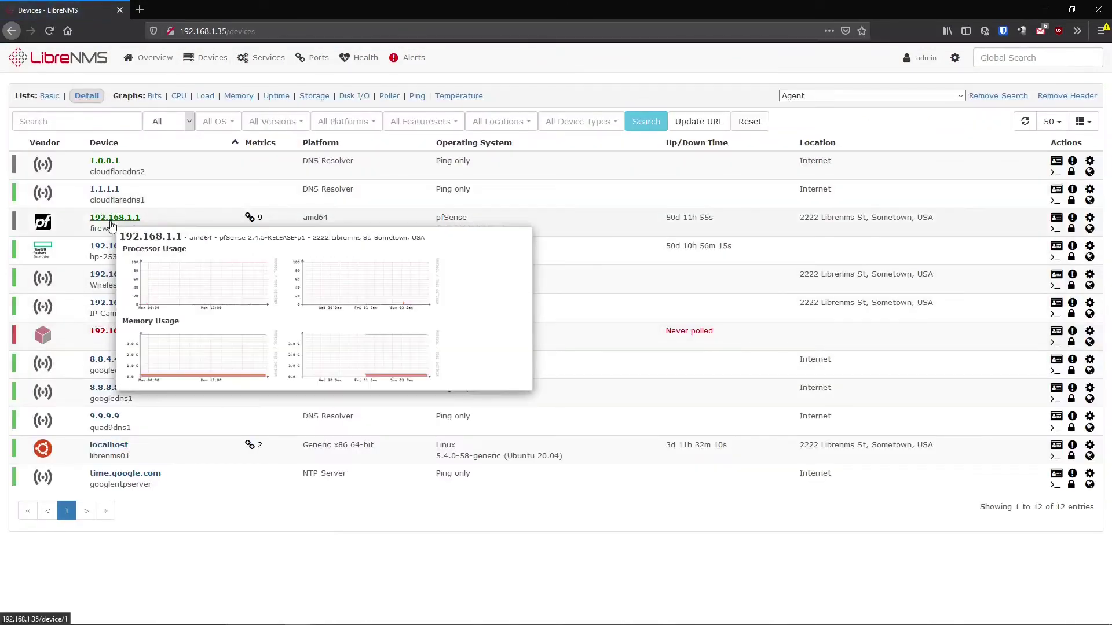
pyautogui.click(172, 218)
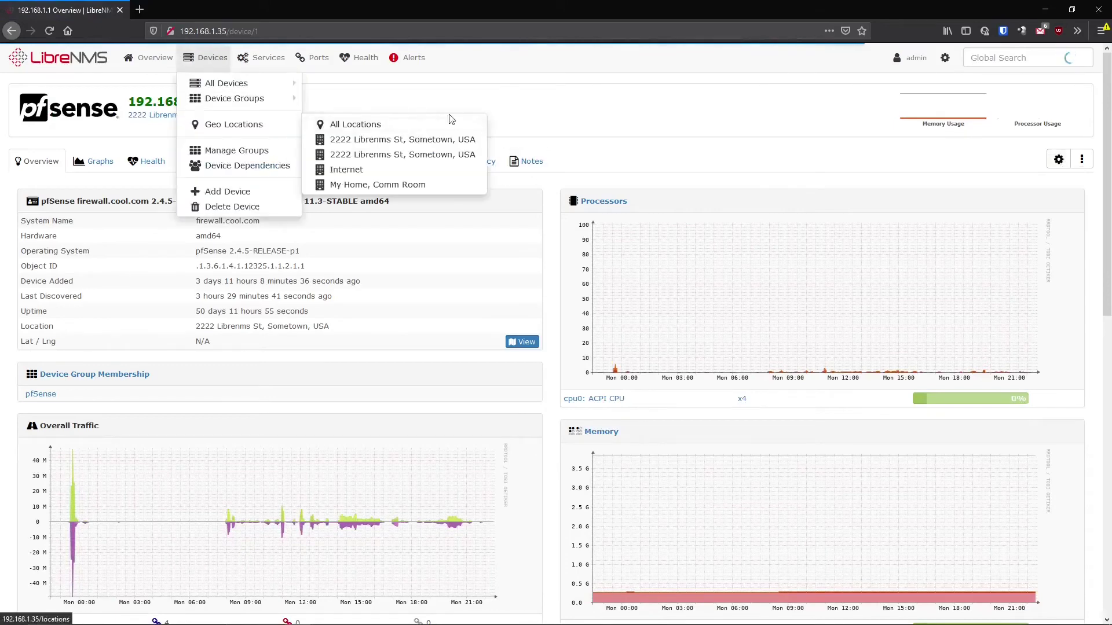
pyautogui.click(529, 161)
pyautogui.click(61, 222)
pyautogui.moveTo(68, 220); pyautogui.dragTo(26, 221)
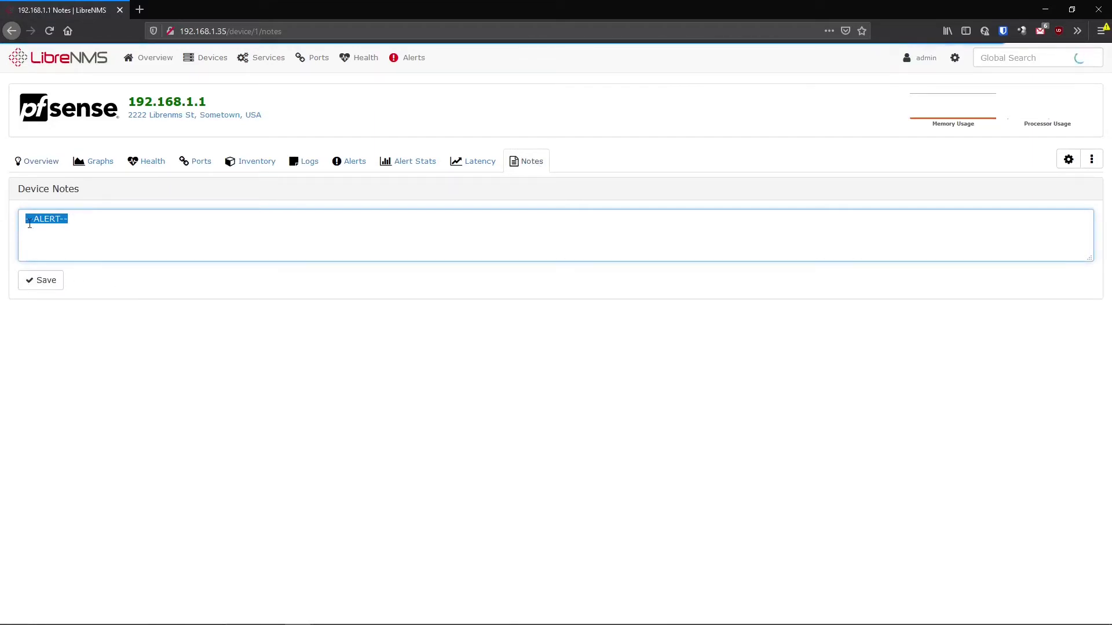
pyautogui.press('BackSpace')
pyautogui.hotkey('ctrl', 'z')
pyautogui.click(45, 273)
# - Open the active alert notifications and check which devices the Manual Alert rule reports
pyautogui.moveTo(406, 60)
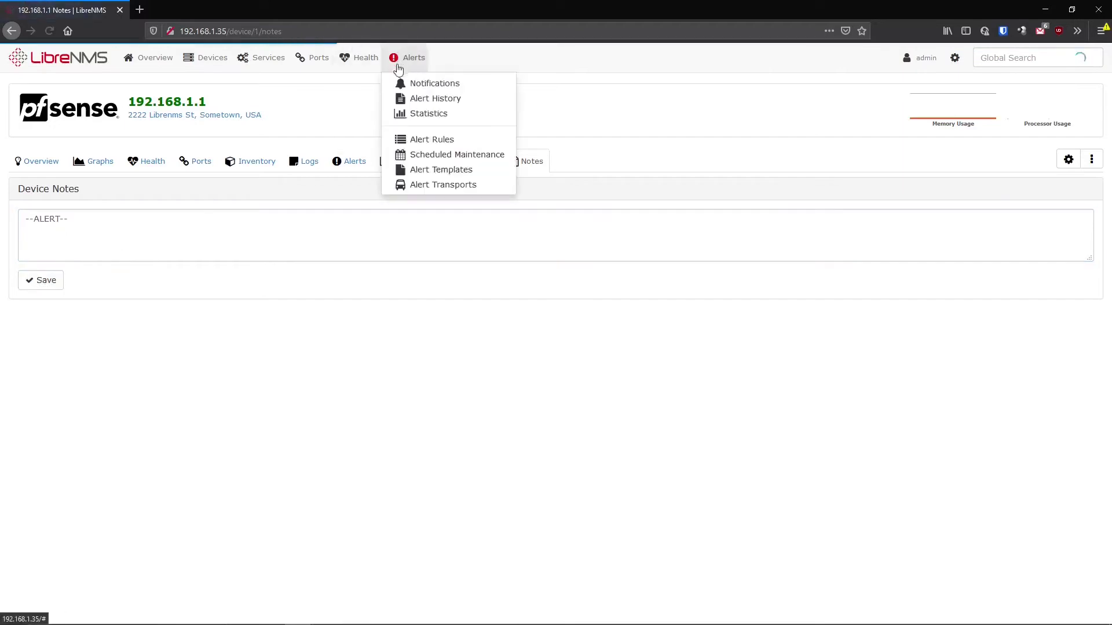
pyautogui.click(405, 82)
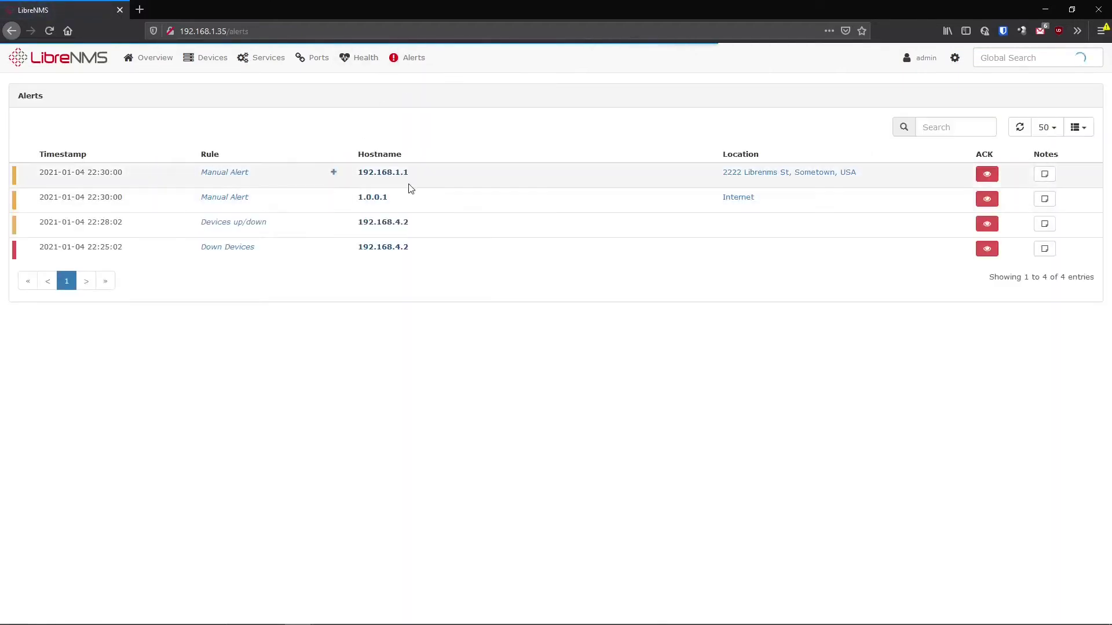
pyautogui.moveTo(385, 180)
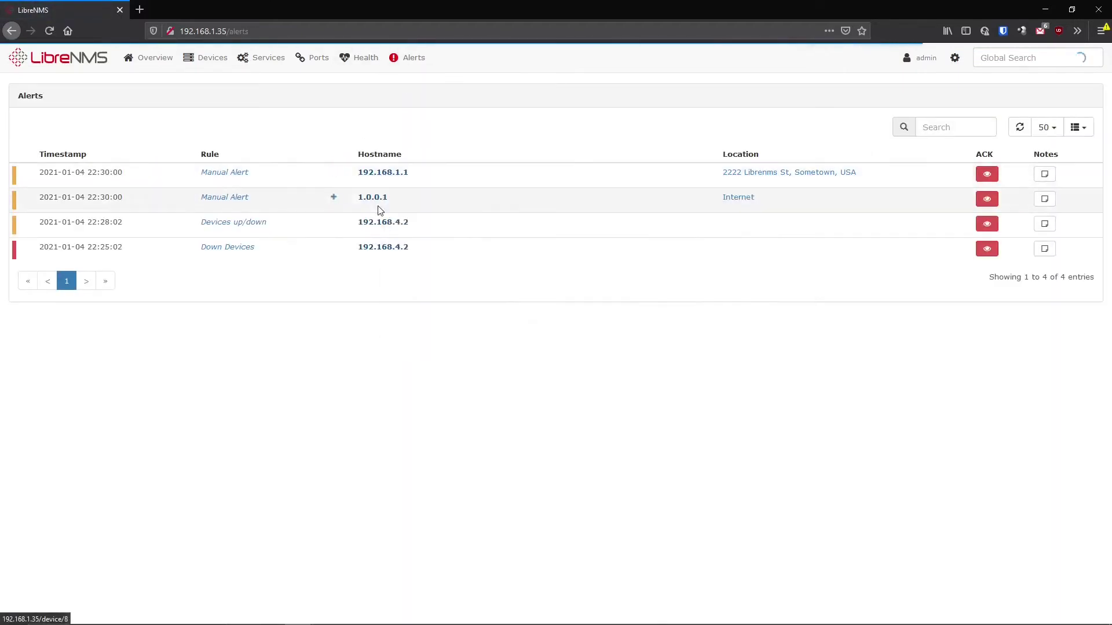
pyautogui.moveTo(381, 200)
# - Clear the --ALERT-- text from the device notes of 1.0.0.1 and save them
pyautogui.click(380, 199)
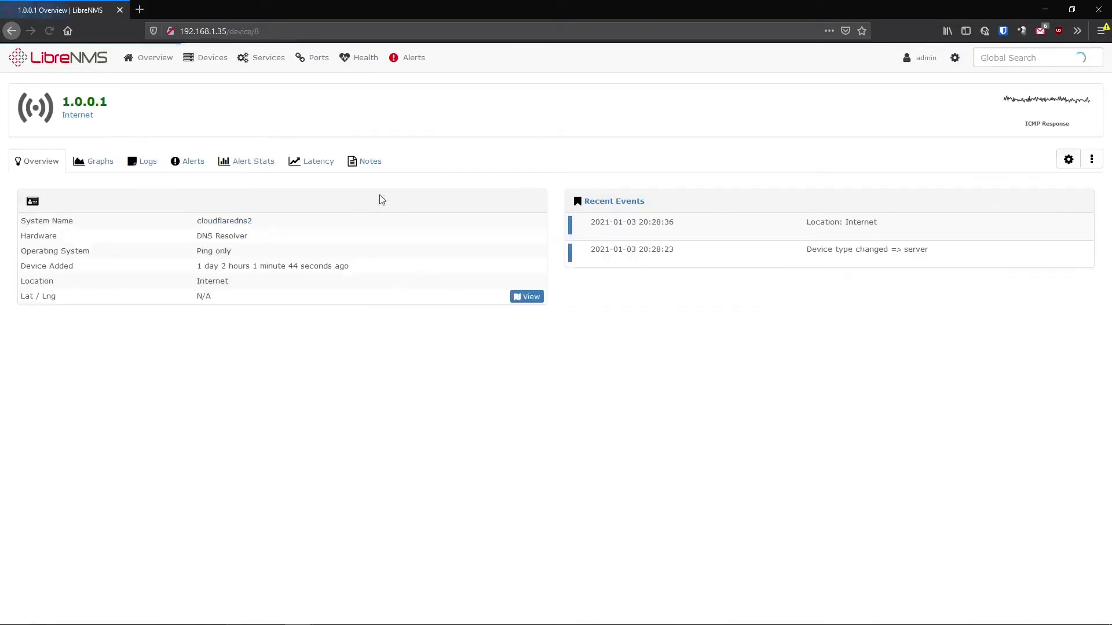
pyautogui.click(372, 169)
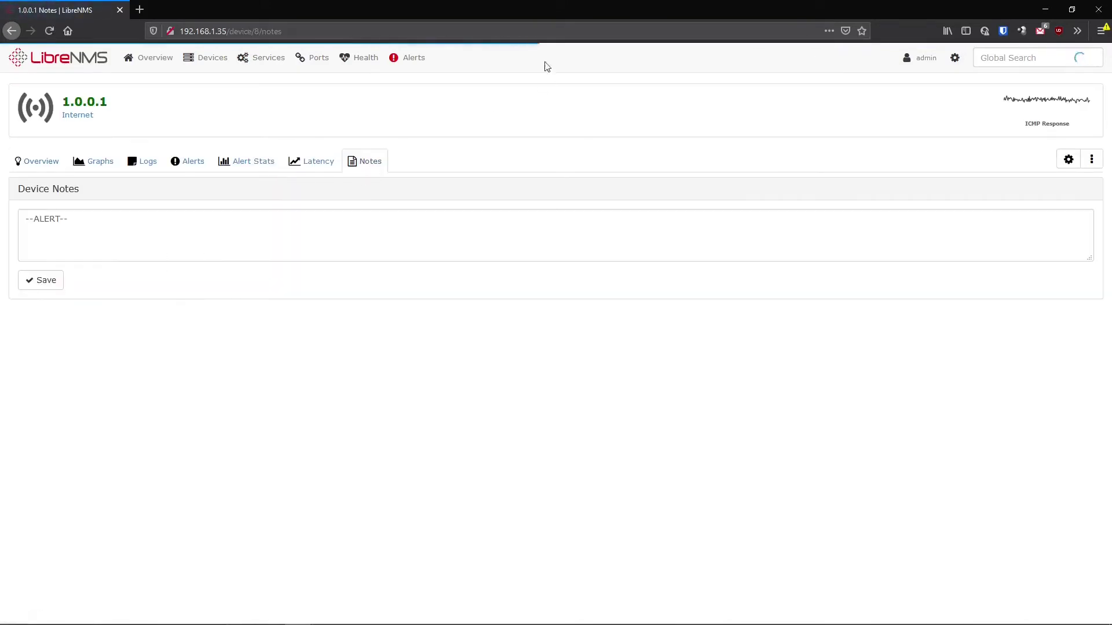
pyautogui.click(410, 57)
pyautogui.click(75, 256)
pyautogui.hotkey('ctrl', 'a')
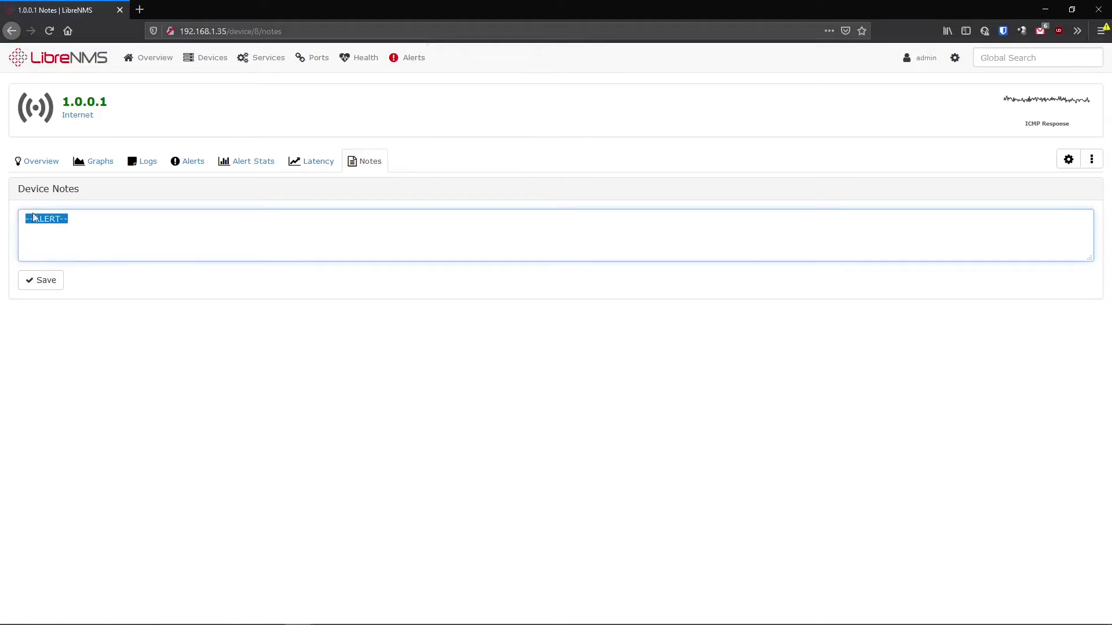
pyautogui.press('BackSpace')
pyautogui.click(53, 282)
pyautogui.click(32, 162)
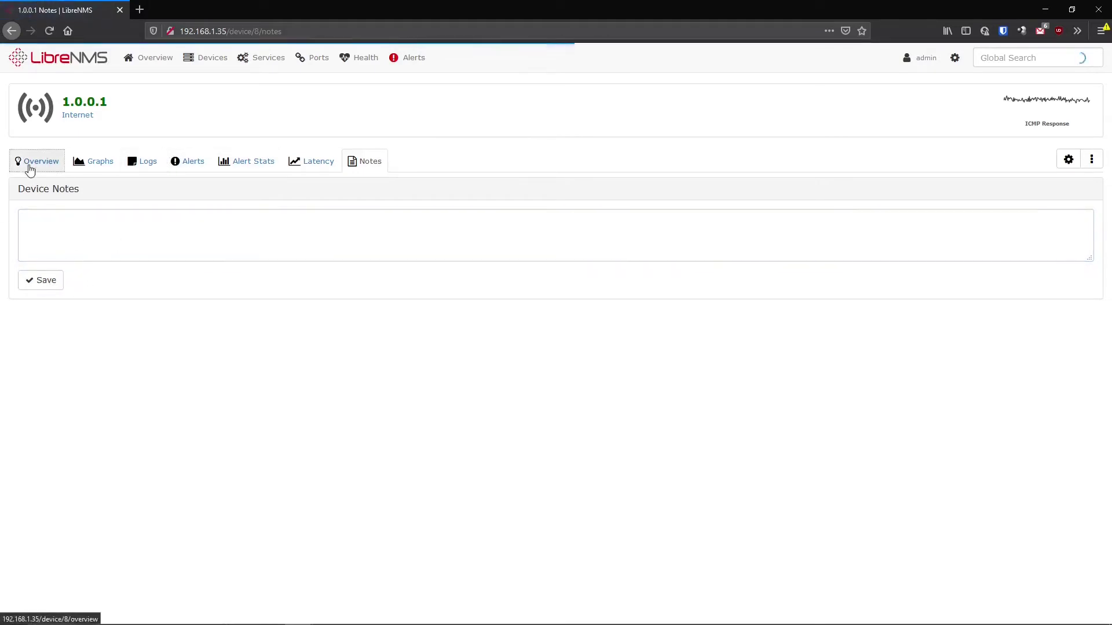
# - Check the alert rules' status and the active alerts, then view the details of the Manual Alert entry for 192.168.1.1
pyautogui.click(410, 57)
pyautogui.click(434, 137)
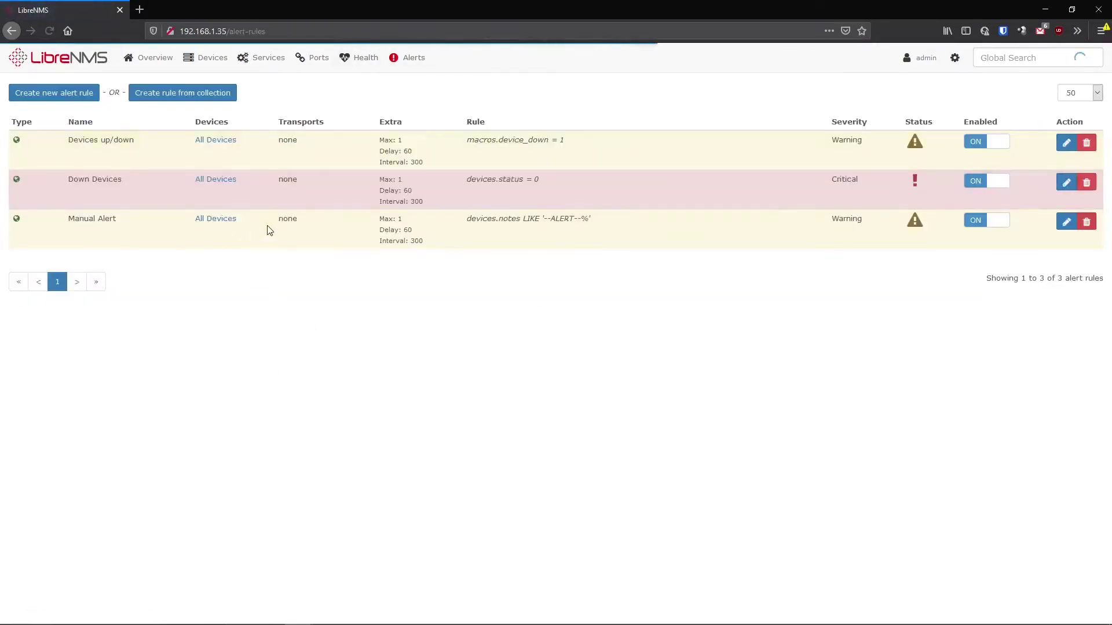
pyautogui.click(413, 57)
pyautogui.click(420, 83)
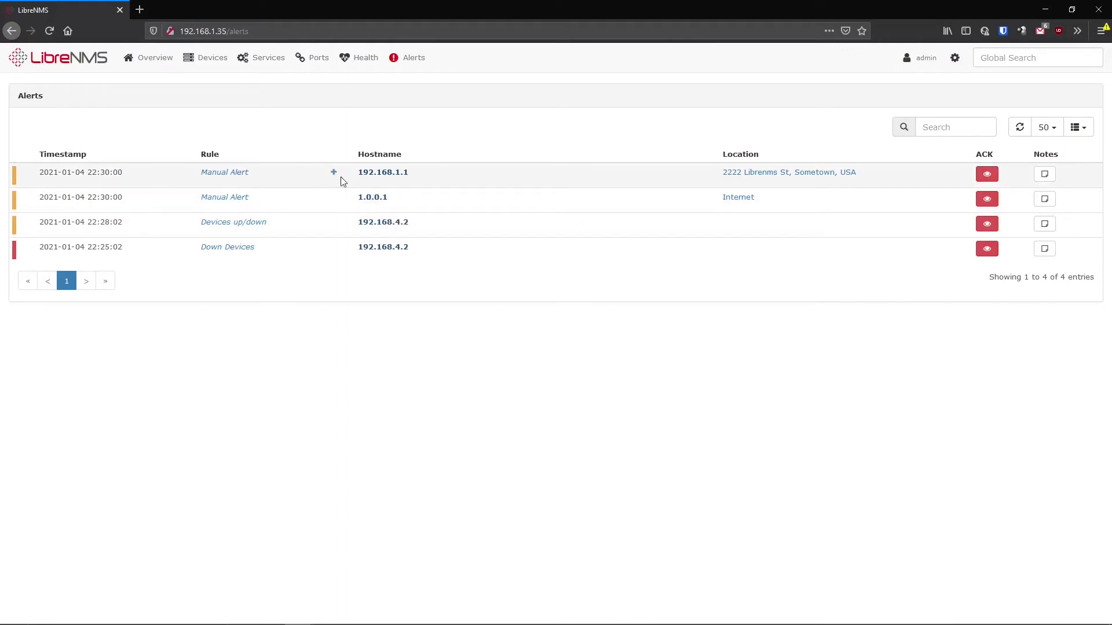
pyautogui.click(333, 173)
pyautogui.click(333, 174)
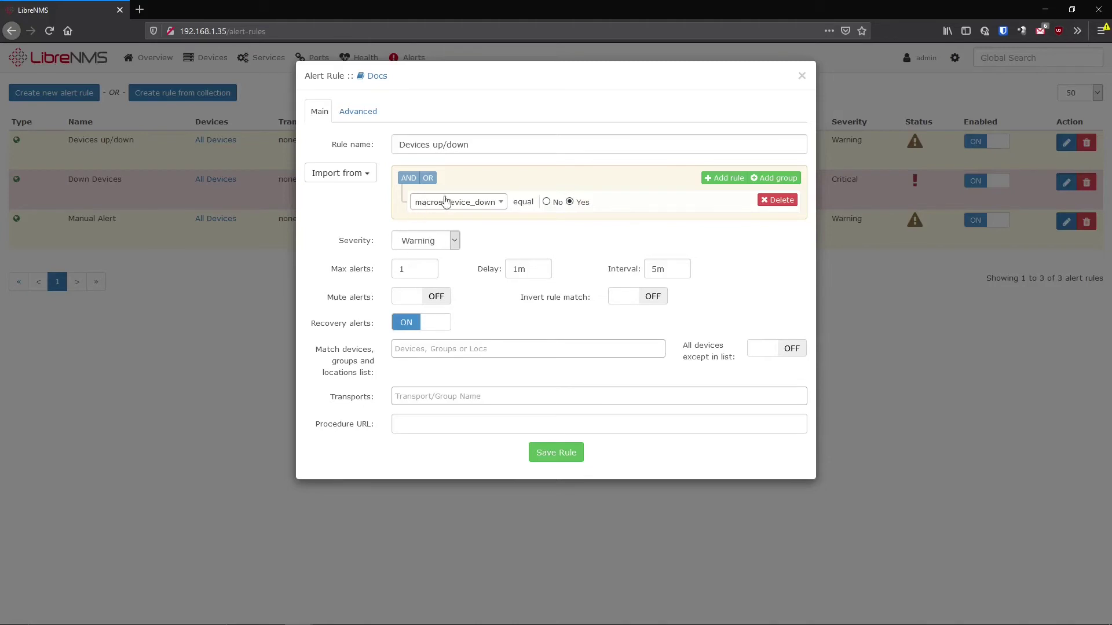
# - Examine the severity, notification, matching and transport settings of the Devices up/down rule, especially what its delay does
pyautogui.moveTo(338, 237); pyautogui.dragTo(695, 393)
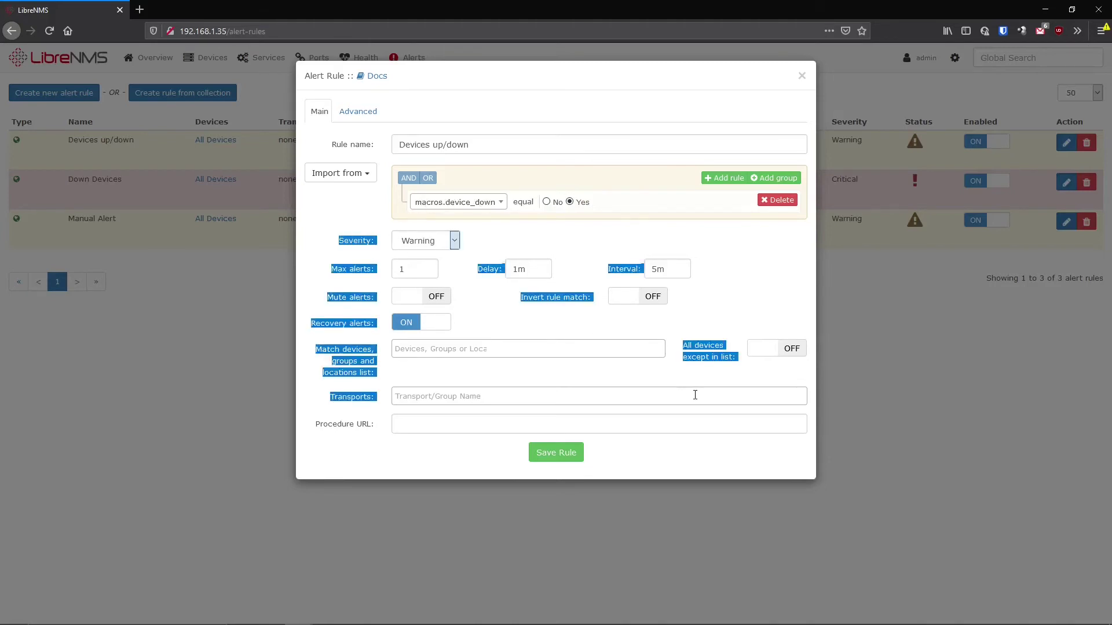
pyautogui.click(464, 291)
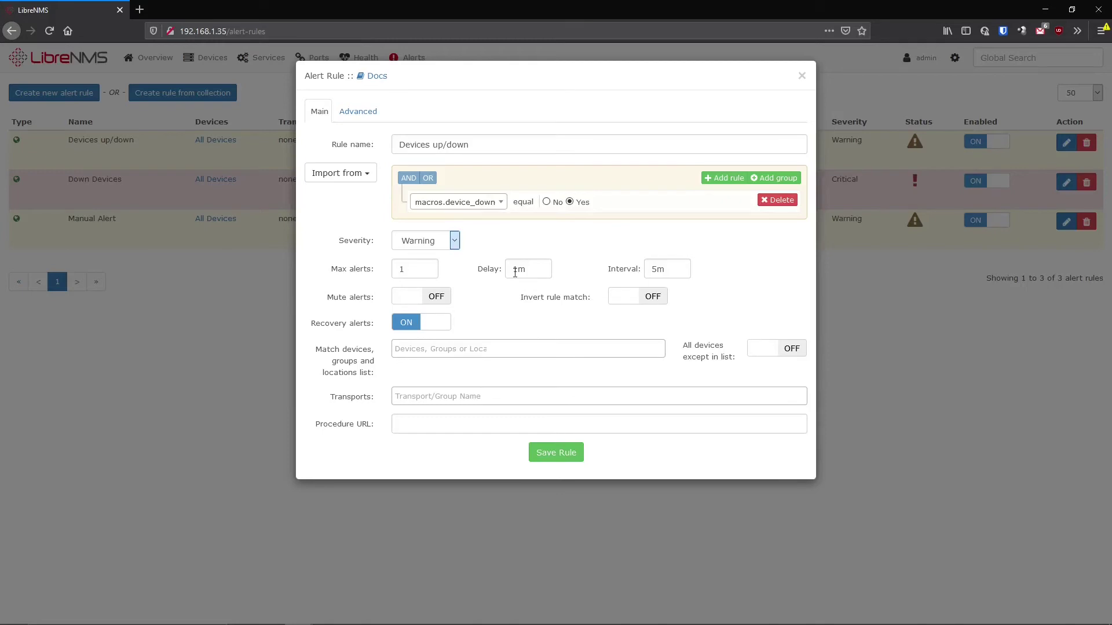
pyautogui.moveTo(515, 272)
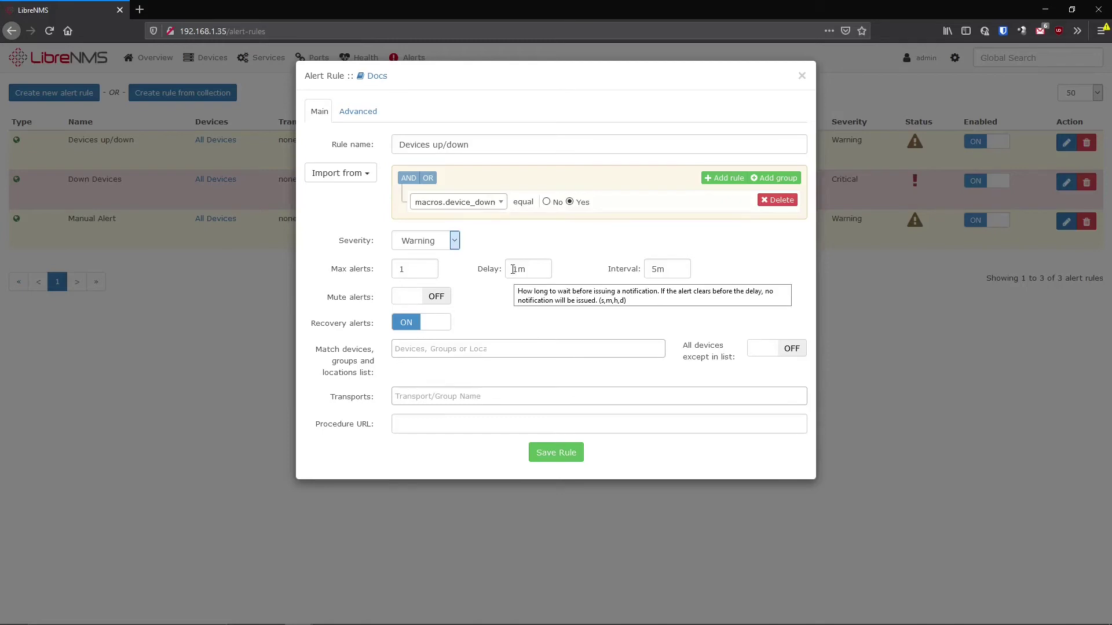
pyautogui.click(516, 271)
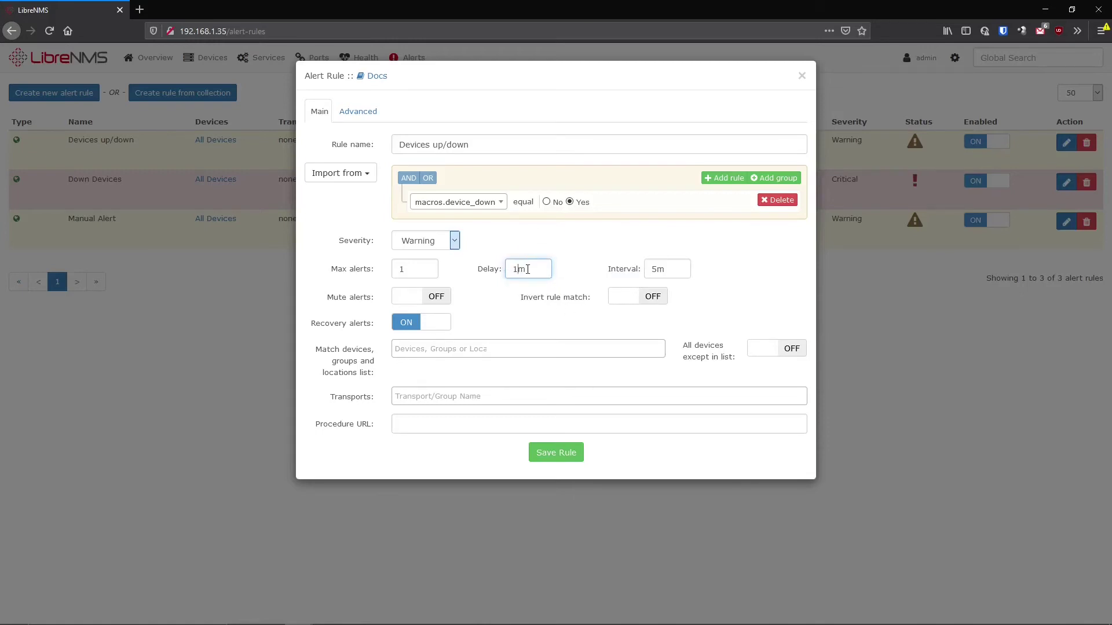
pyautogui.moveTo(528, 269)
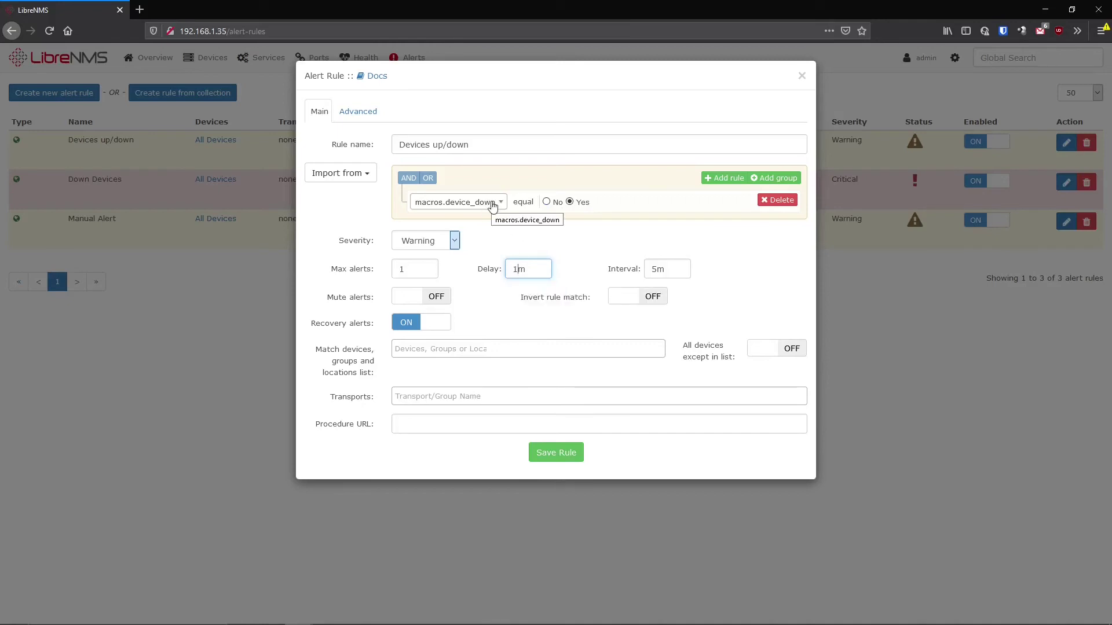
# - Import the Port utilisation over threshold rule from the alert rule collection into the rule form
pyautogui.click(362, 180)
pyautogui.click(342, 225)
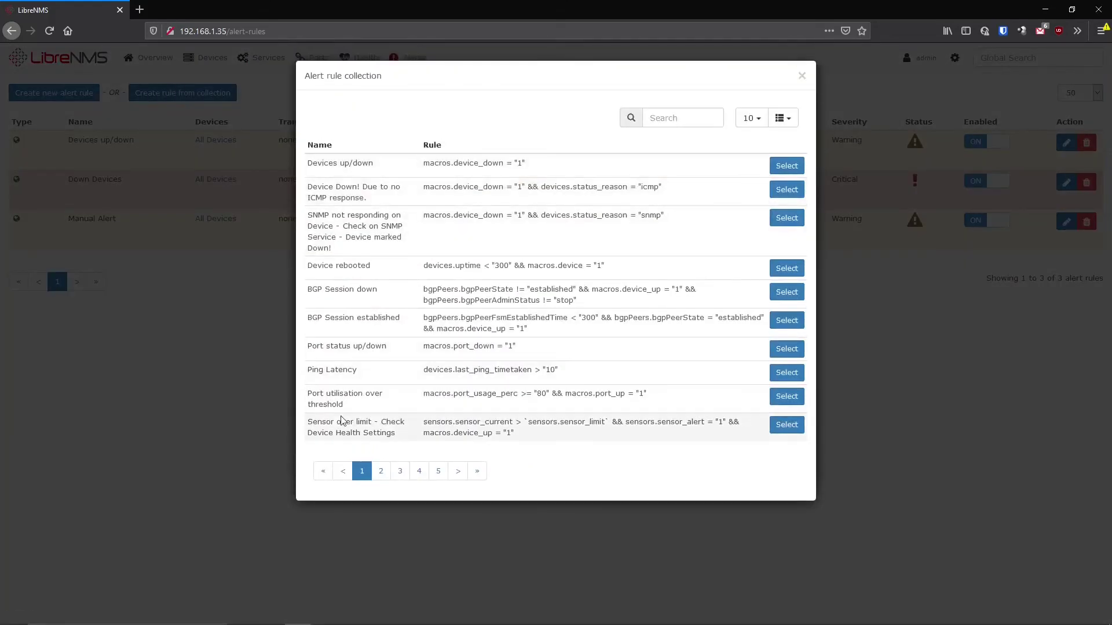
pyautogui.click(786, 396)
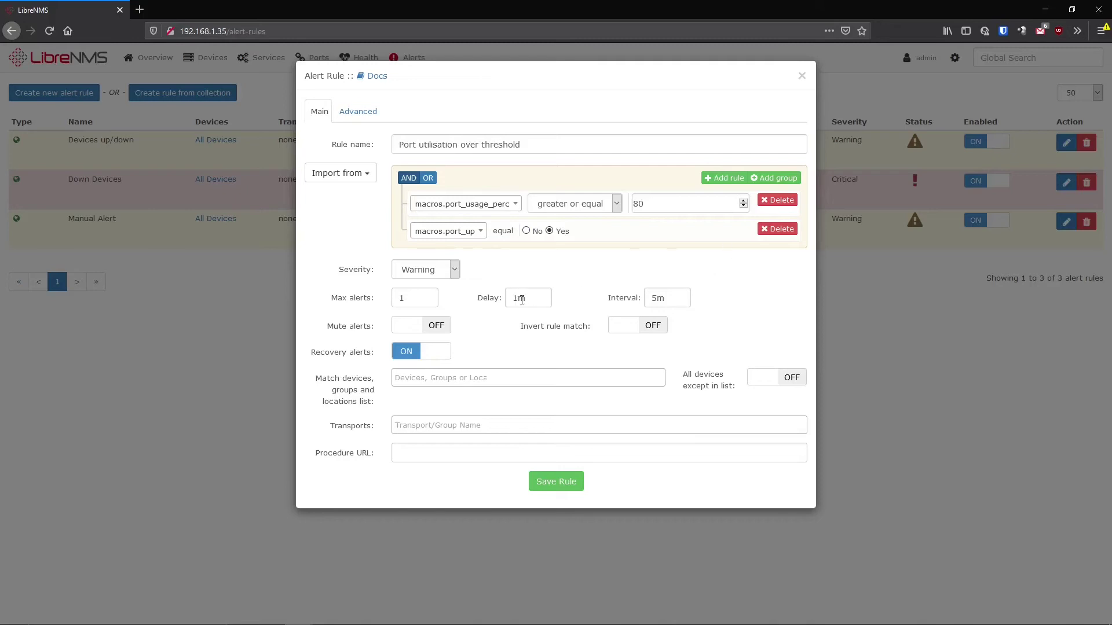
# - Set the delay of the Port utilisation over threshold rule to 1h
pyautogui.moveTo(522, 300)
pyautogui.click(518, 298)
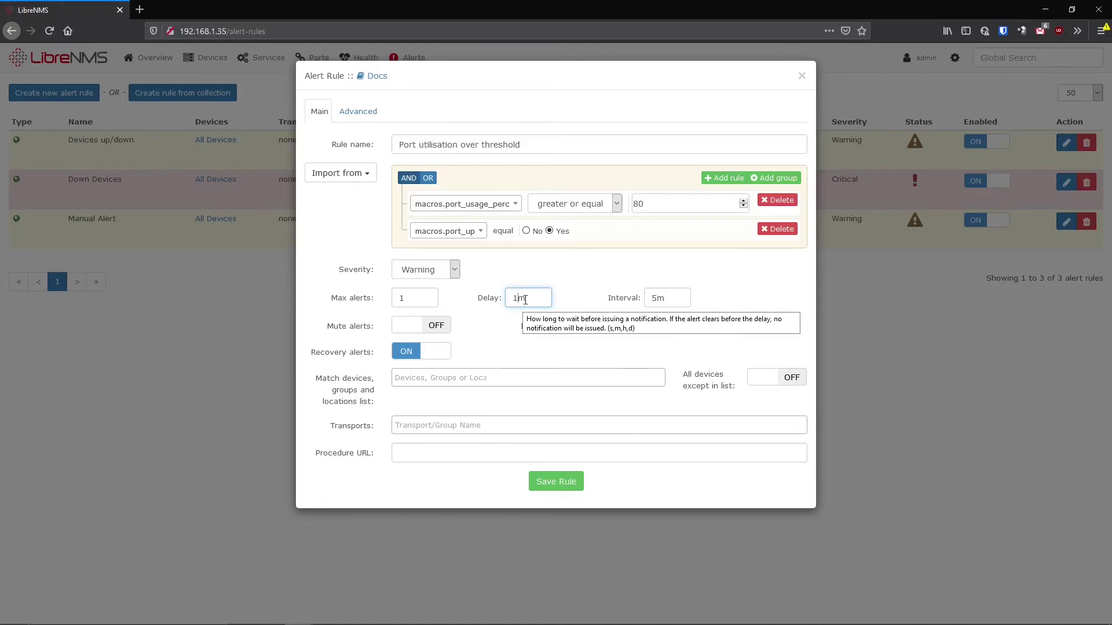
pyautogui.write('60')
pyautogui.press('BackSpace')
pyautogui.press('BackSpace')
pyautogui.press('BackSpace')
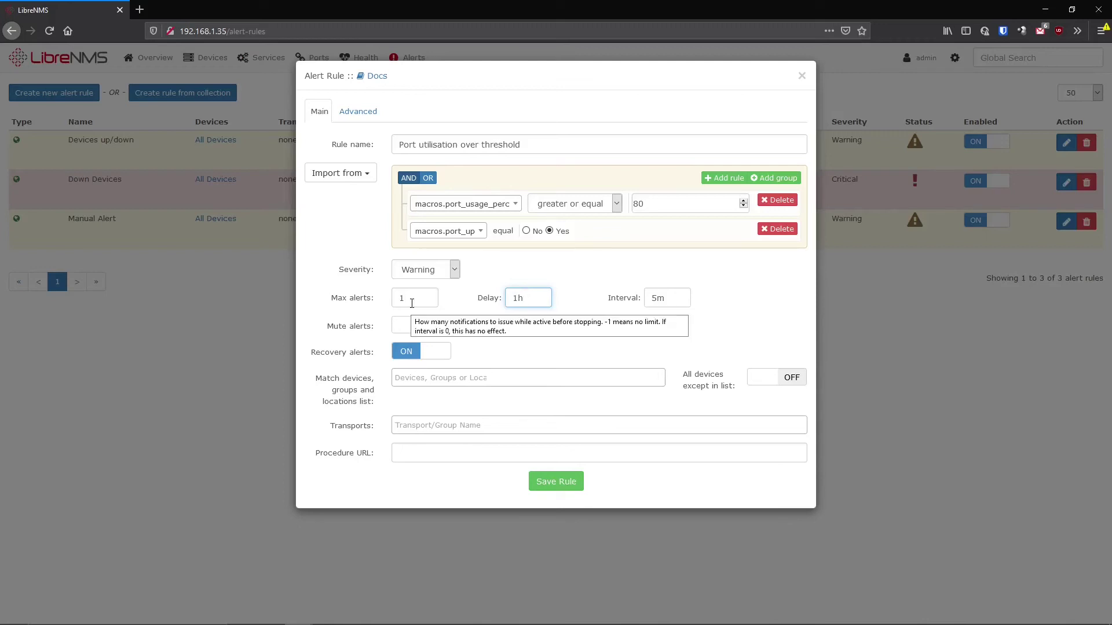
# - Set the port utilisation rule's max alerts to 2 and its interval to 30m
pyautogui.click(411, 304)
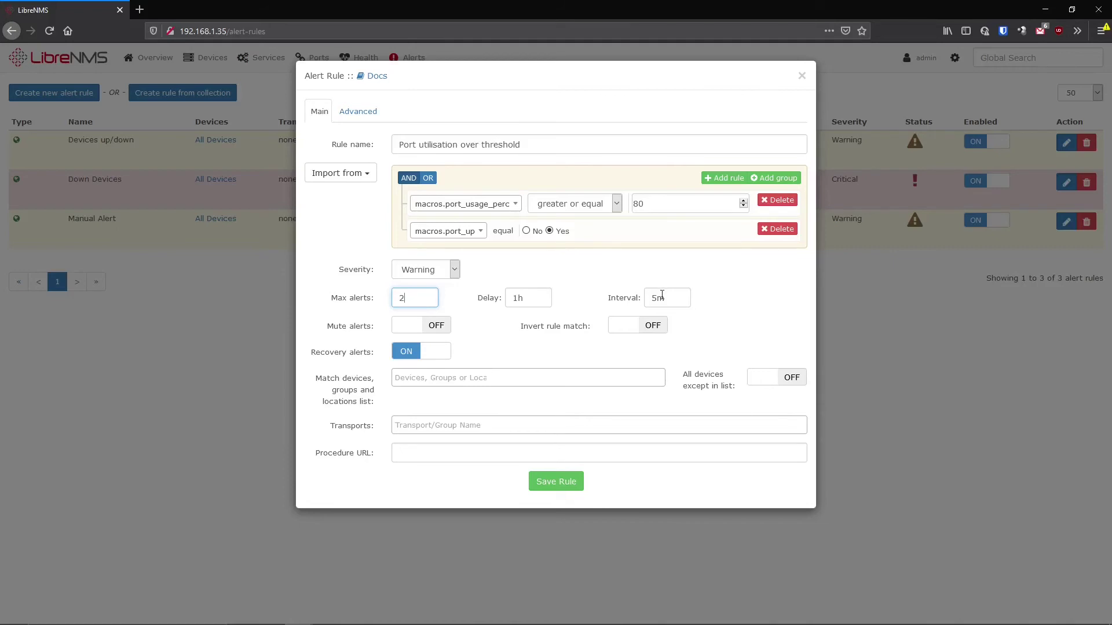
pyautogui.click(682, 299)
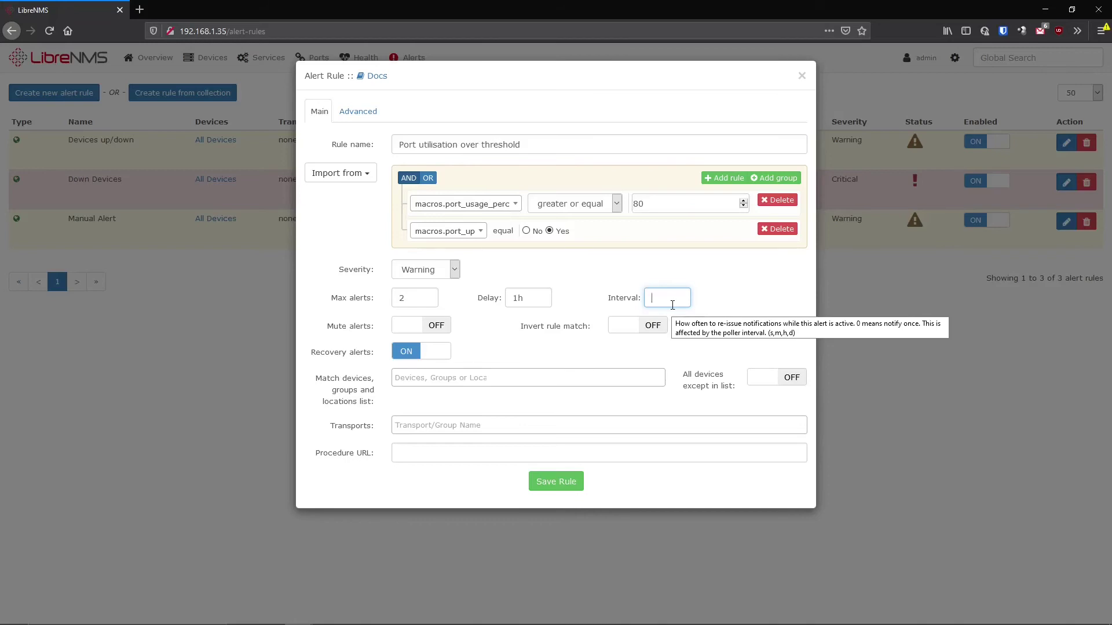
pyautogui.write('30m')
# - Set the port utilisation rule's max alerts to 1
pyautogui.click(724, 292)
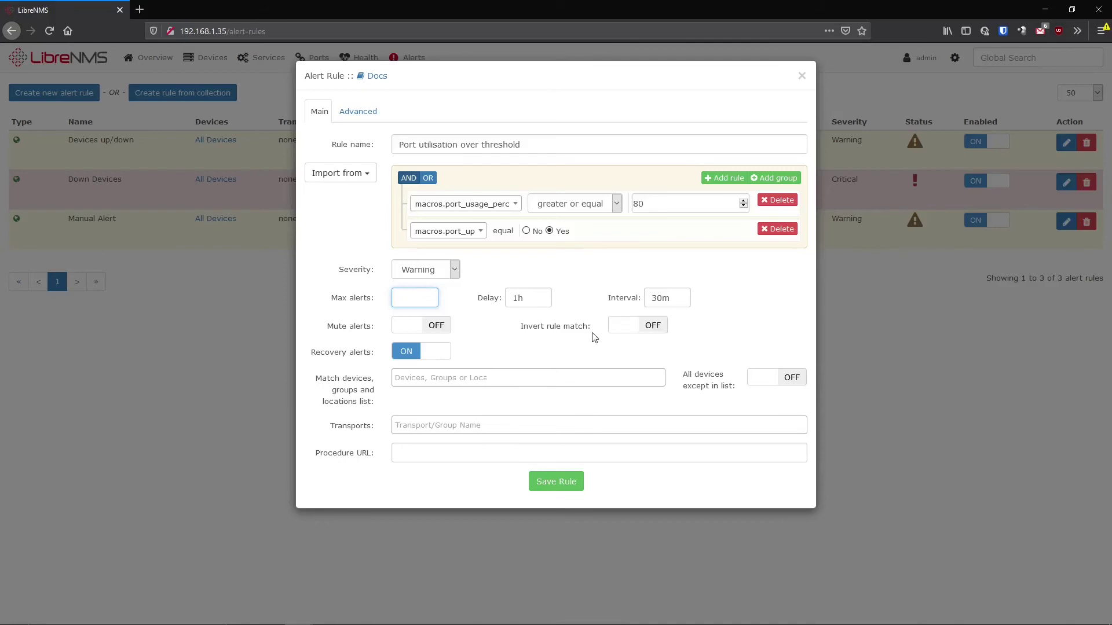
pyautogui.write('1')
pyautogui.click(463, 343)
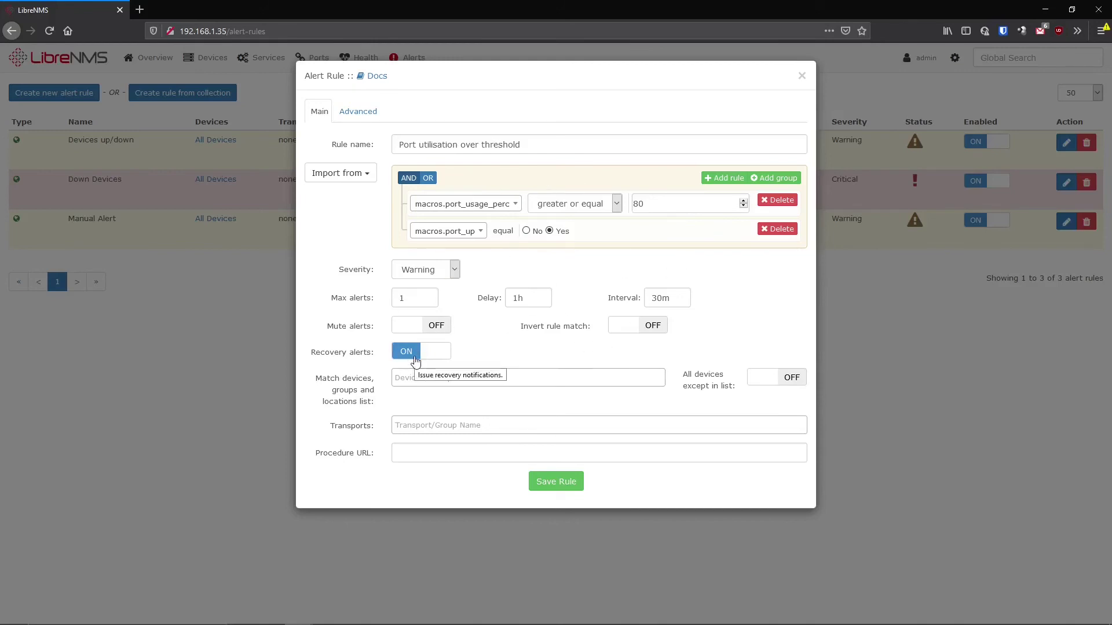
# - Turn on mute alerts for the port utilisation rule and switch it back off
pyautogui.click(428, 326)
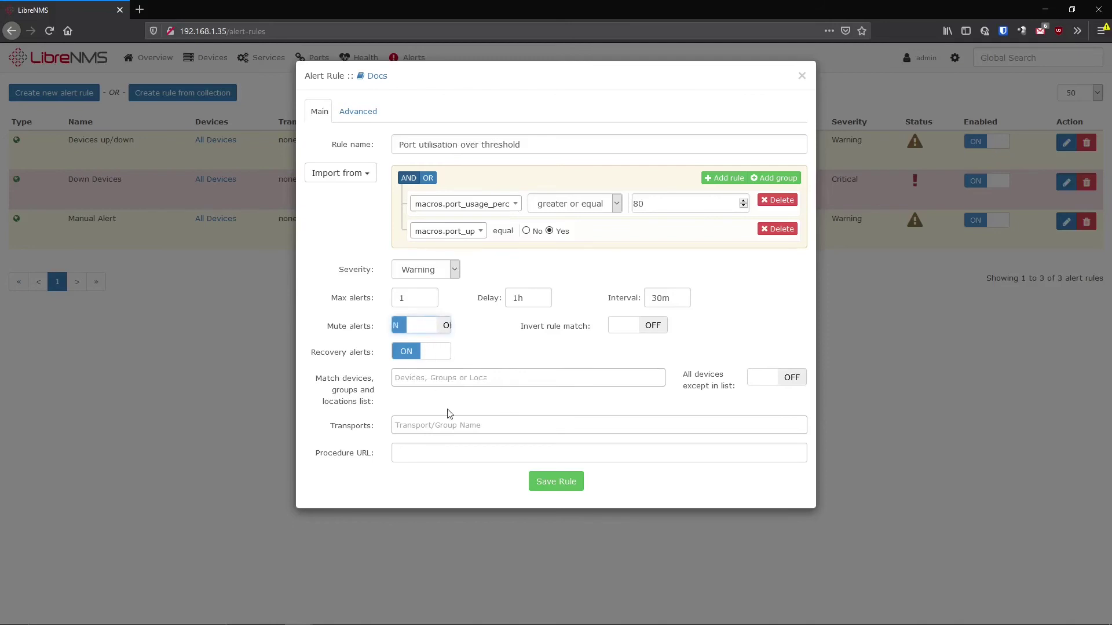
pyautogui.click(438, 327)
# - Change the macros.port_usage_perc condition's operator to less or equal and save the port utilisation rule
pyautogui.click(608, 207)
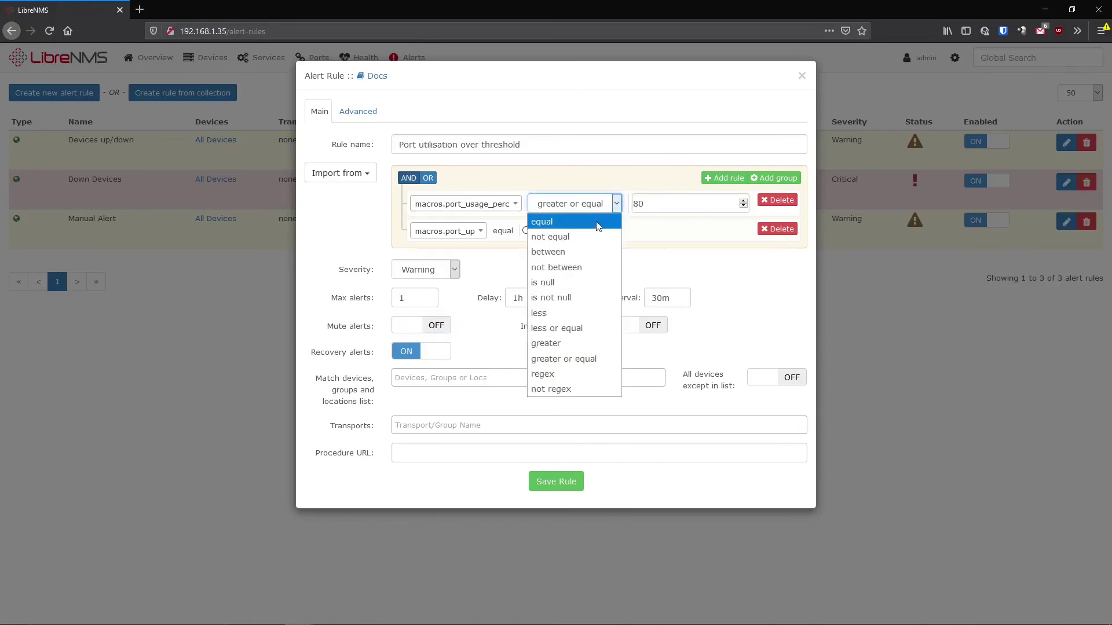
pyautogui.click(582, 328)
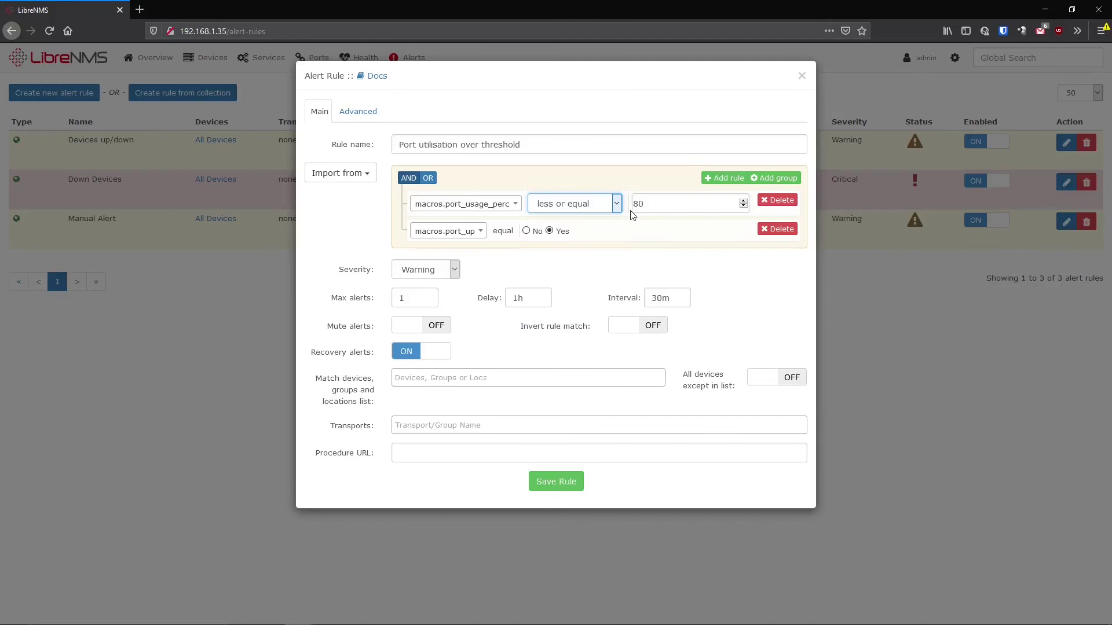
pyautogui.click(601, 202)
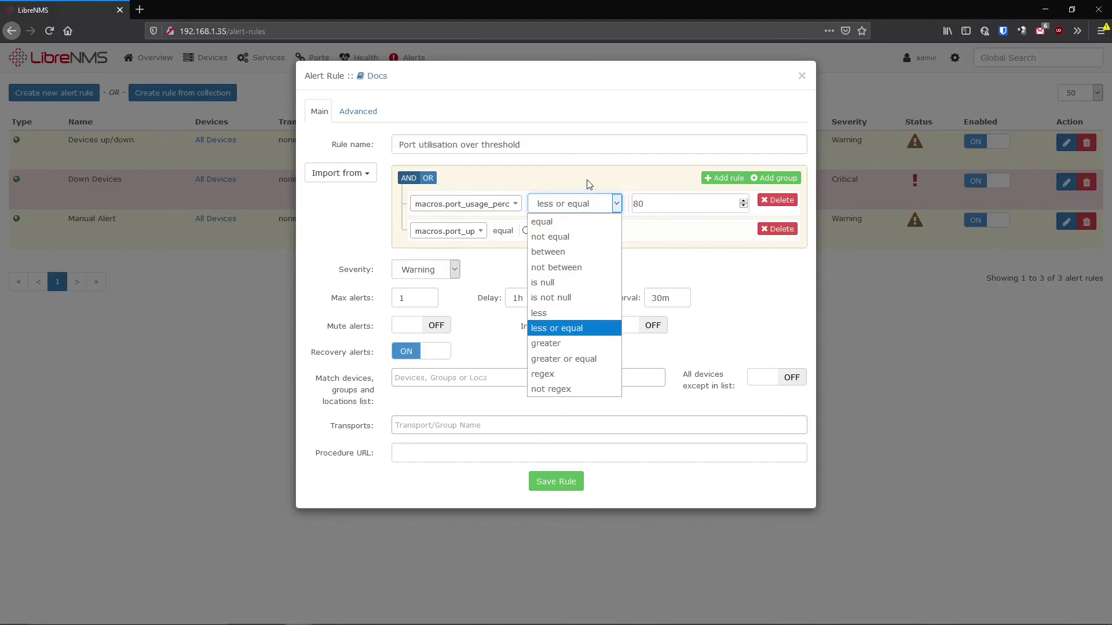
pyautogui.click(589, 185)
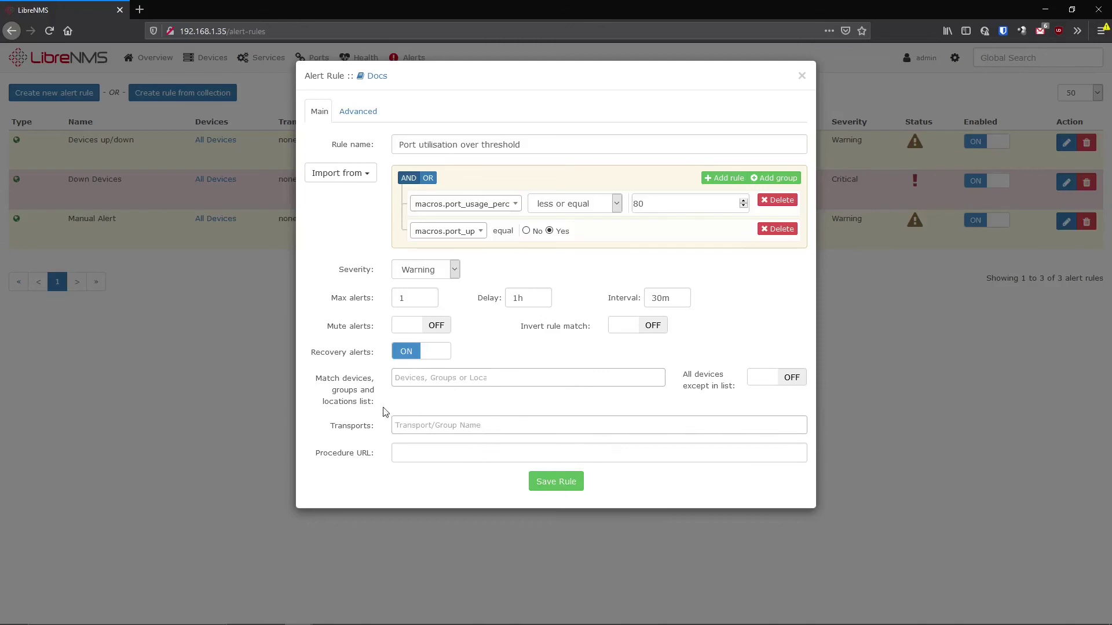
pyautogui.moveTo(356, 410)
pyautogui.moveTo(439, 419)
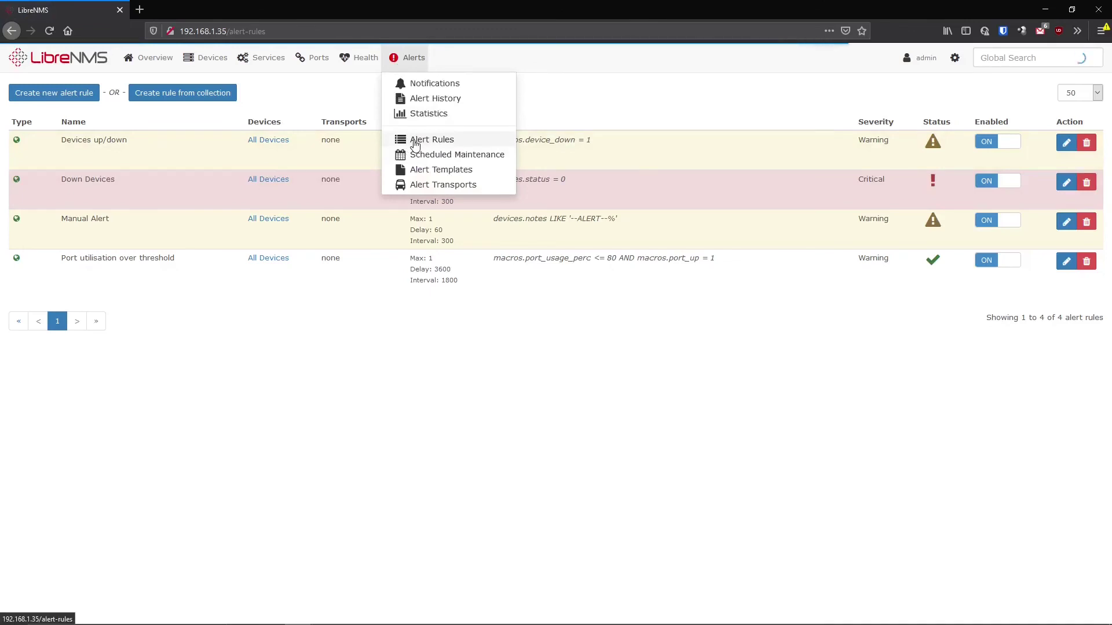
# - Try limiting the Devices up/down rule to the My Home, Comm Room location and leave the form without saving
pyautogui.click(1067, 143)
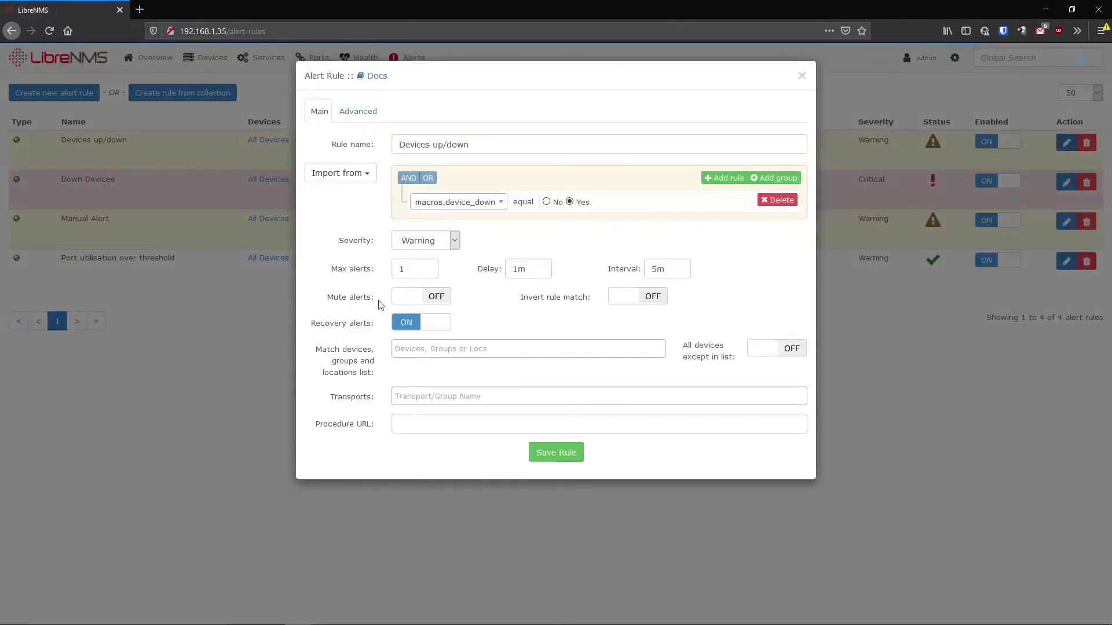
pyautogui.click(400, 349)
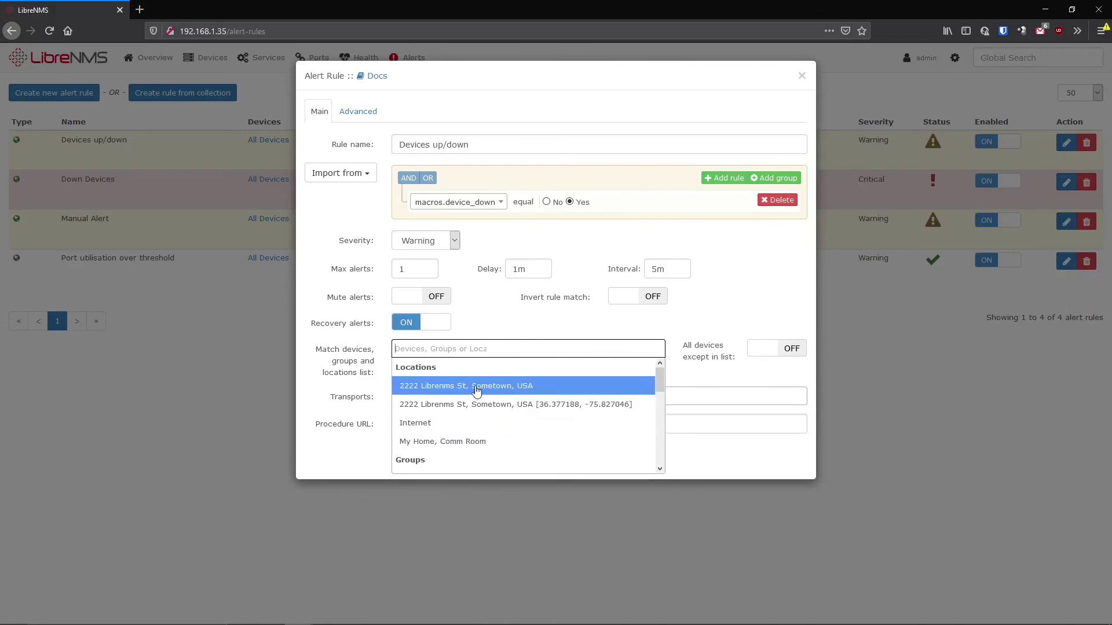
pyautogui.click(455, 441)
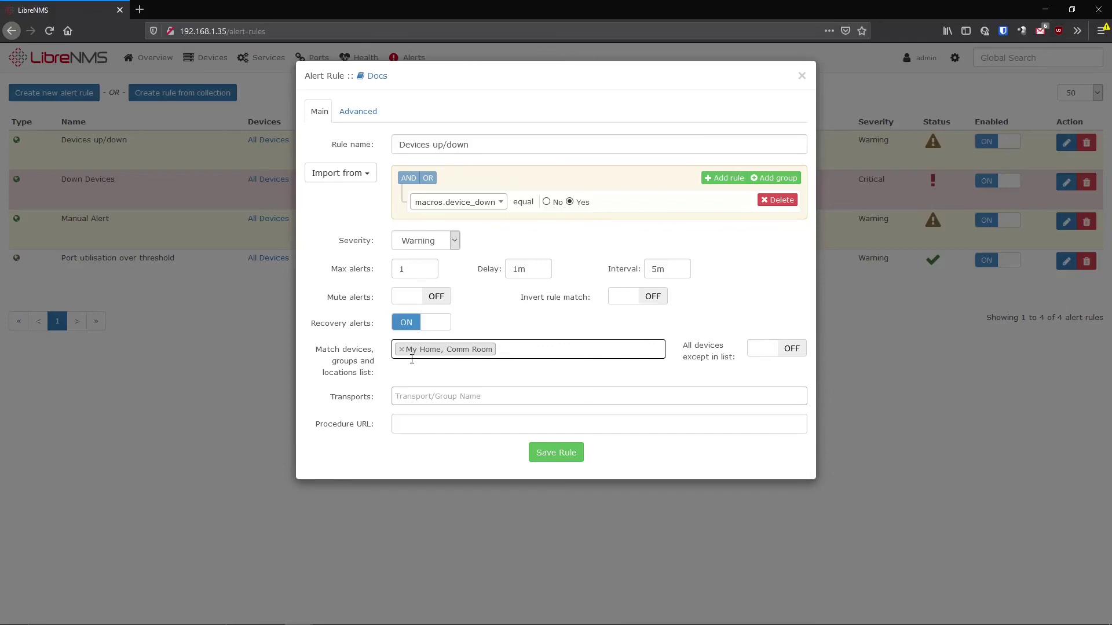
pyautogui.click(423, 397)
pyautogui.click(535, 384)
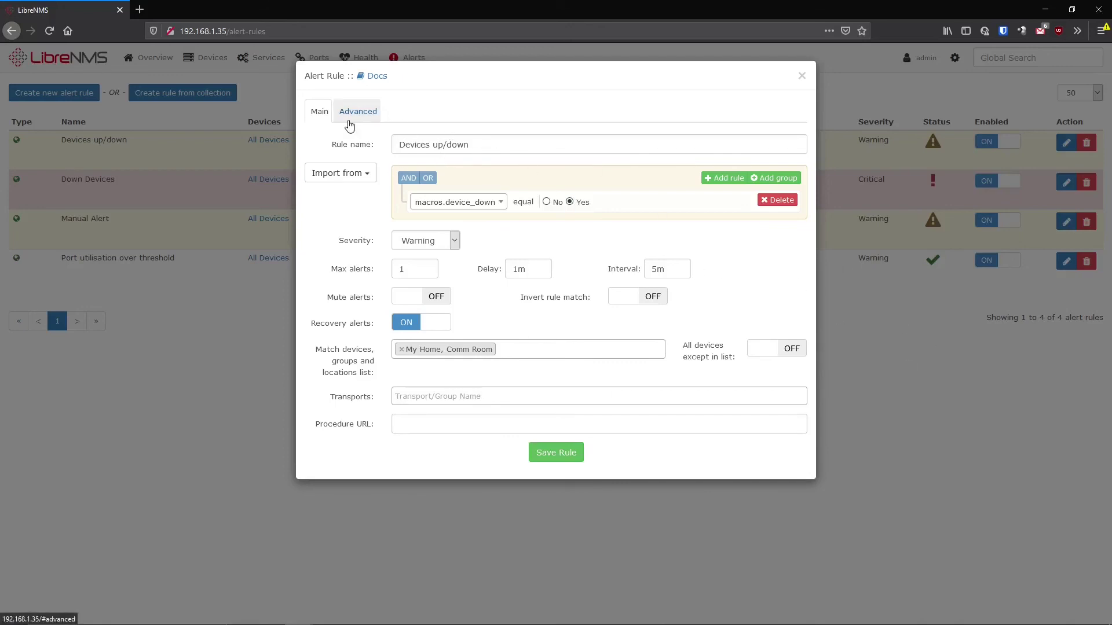
pyautogui.press('Escape')
pyautogui.moveTo(214, 58)
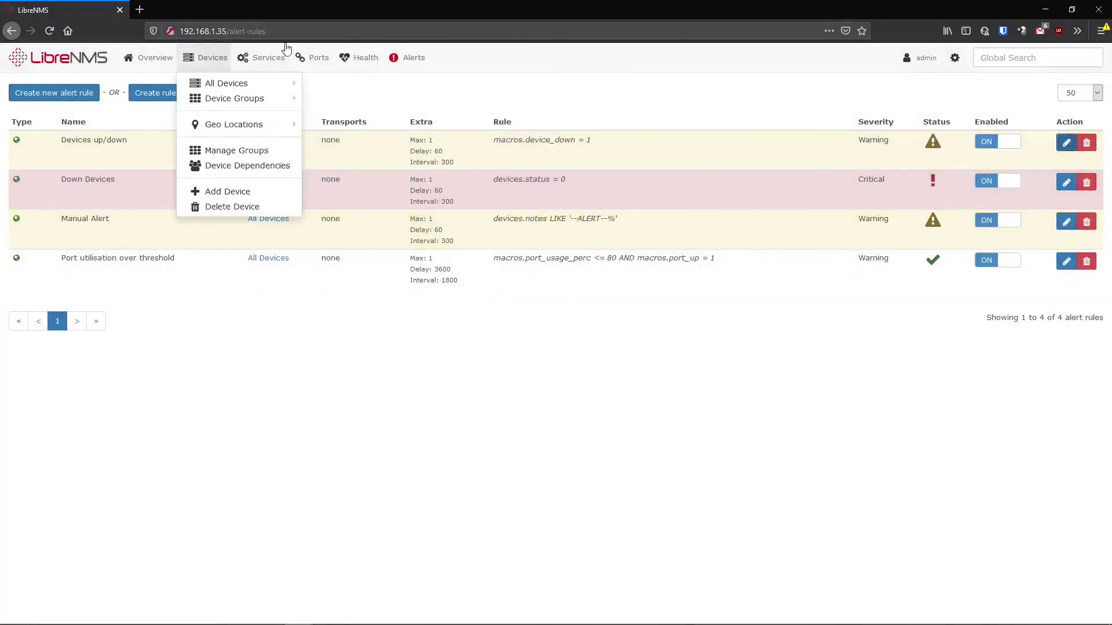
pyautogui.moveTo(260, 58)
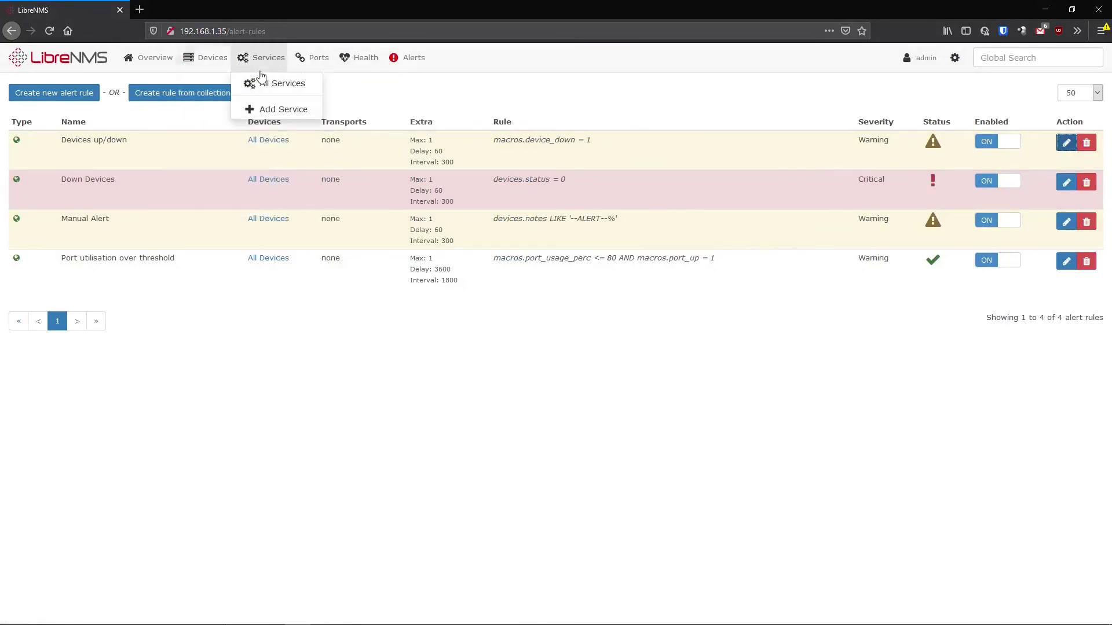